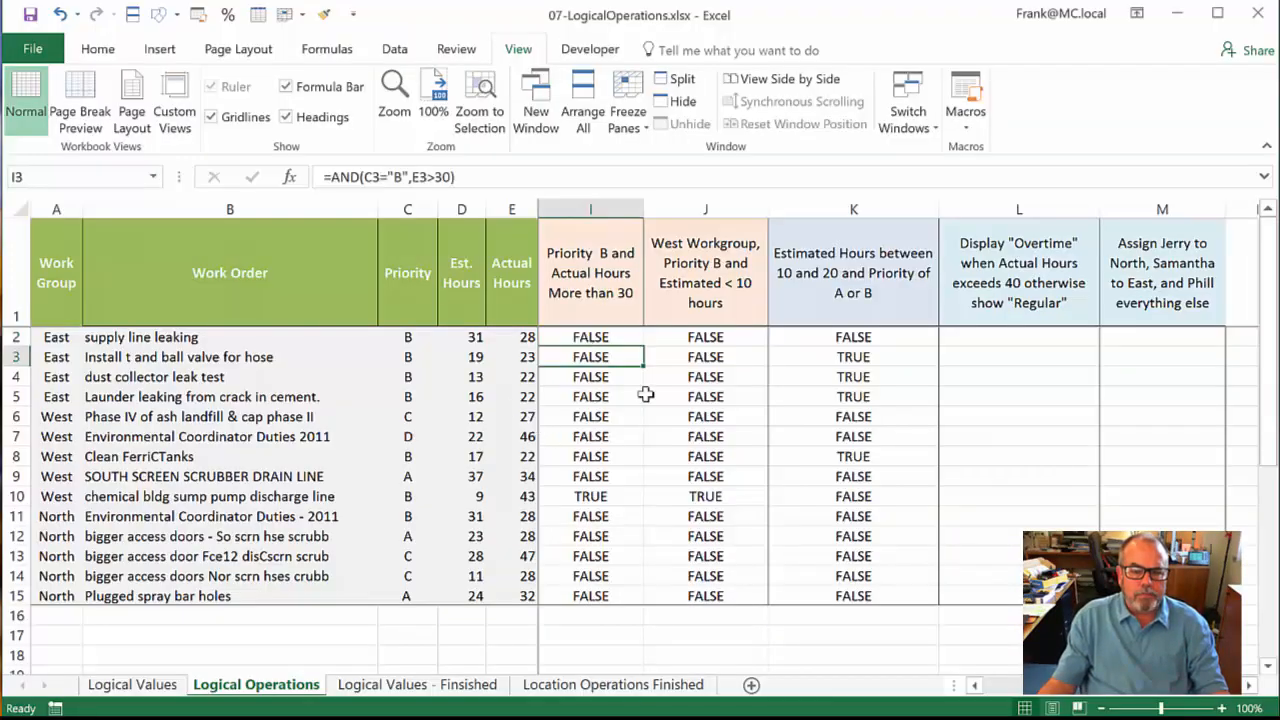
# Examine the existing logical formulas in columns J and K, including J10 and K5
pyautogui.click(705, 436)
pyautogui.click(705, 516)
pyautogui.click(853, 516)
pyautogui.click(846, 396)
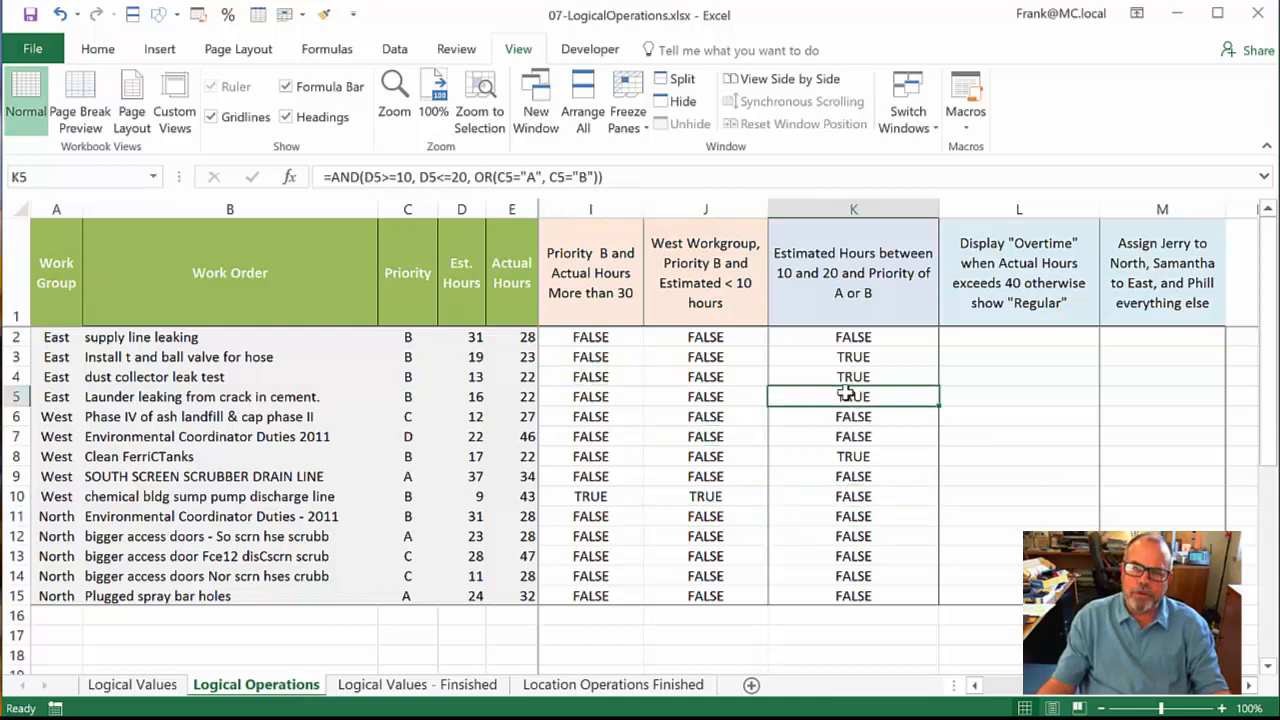
pyautogui.moveTo(705, 338); pyautogui.dragTo(712, 596)
pyautogui.click(705, 500)
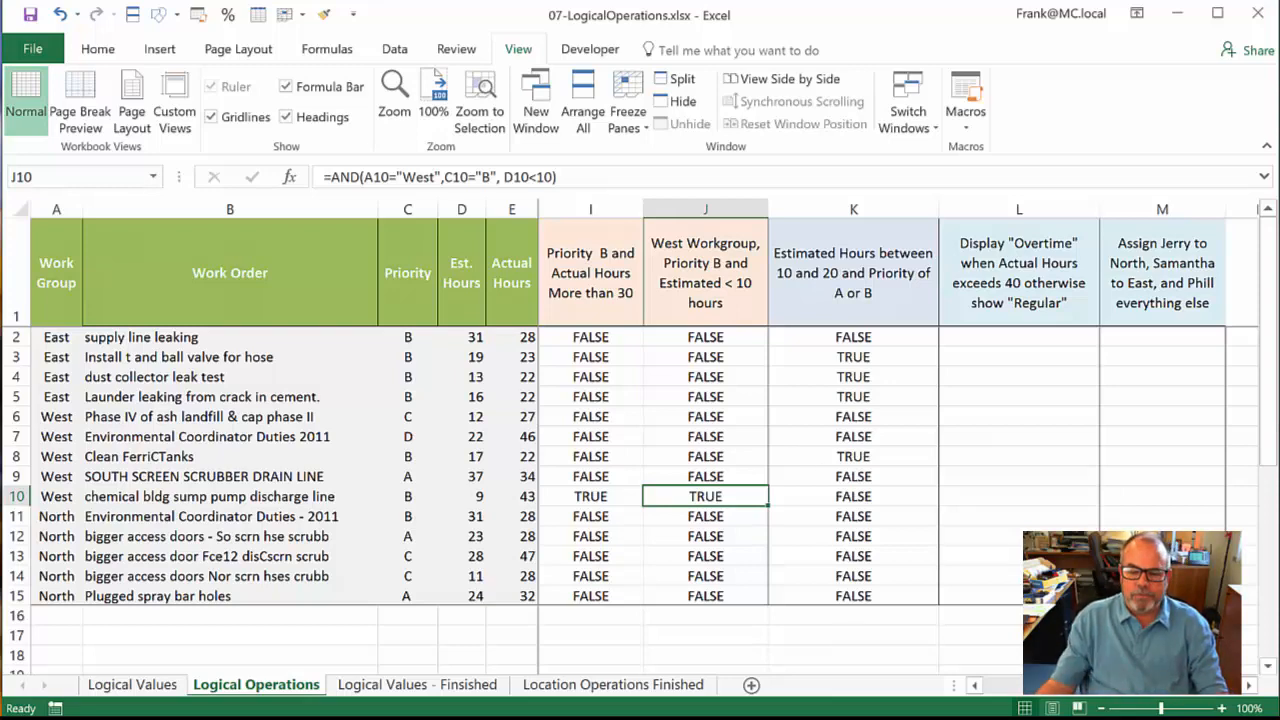
# Switch to the 07-LogicalOperations.pdf in Adobe Acrobat and read the IF() function slides on pages 10 and 11
pyautogui.hotkey('alt', 'Tab')
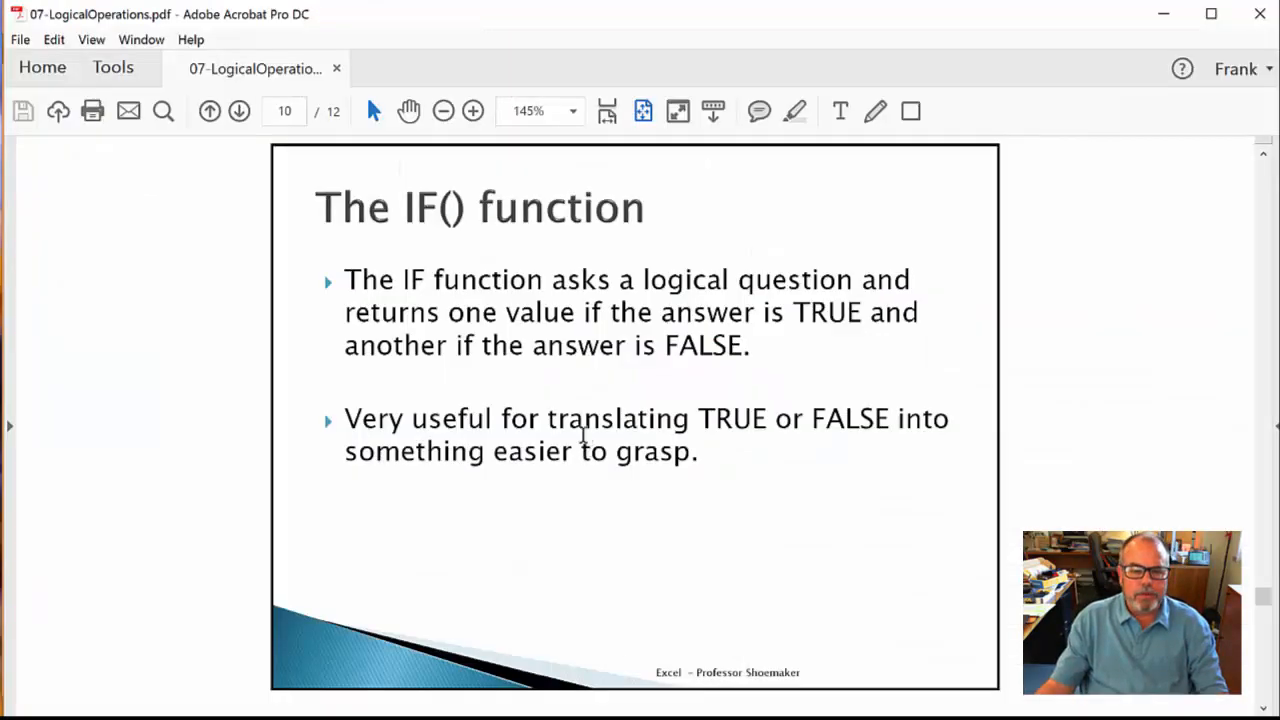
pyautogui.moveTo(338, 419); pyautogui.dragTo(705, 457)
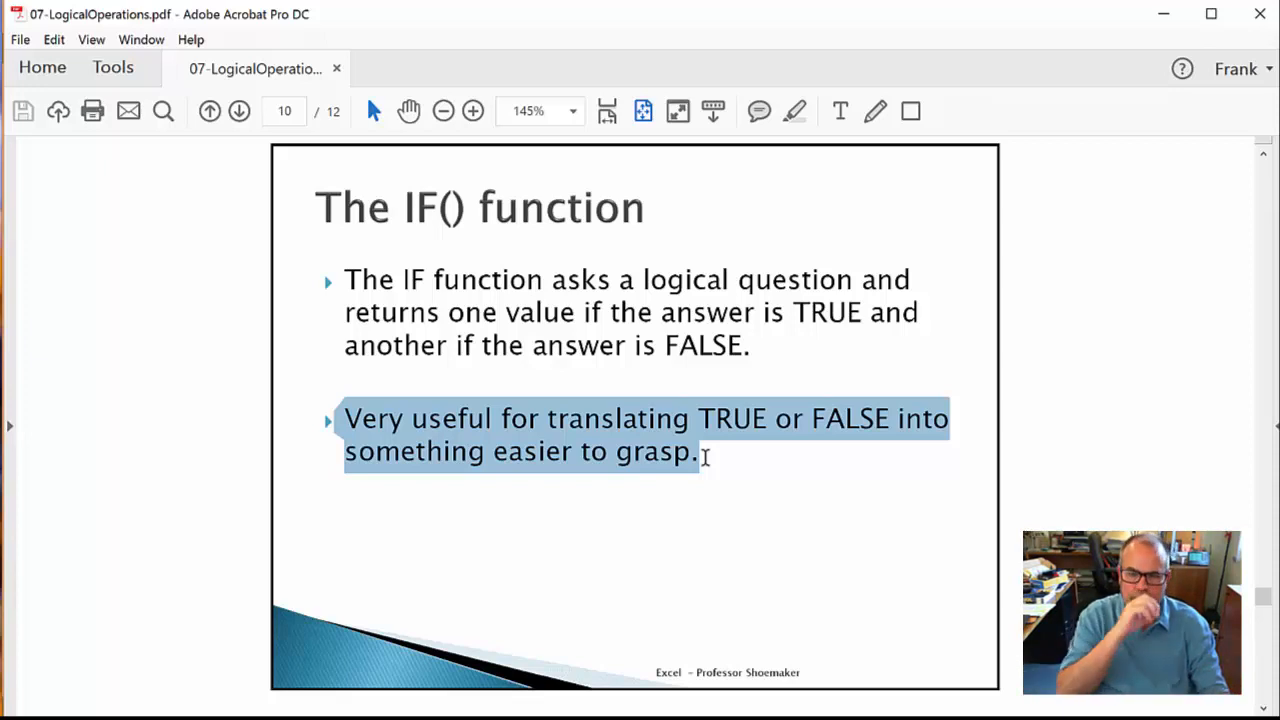
pyautogui.scroll(-2, 705, 460)
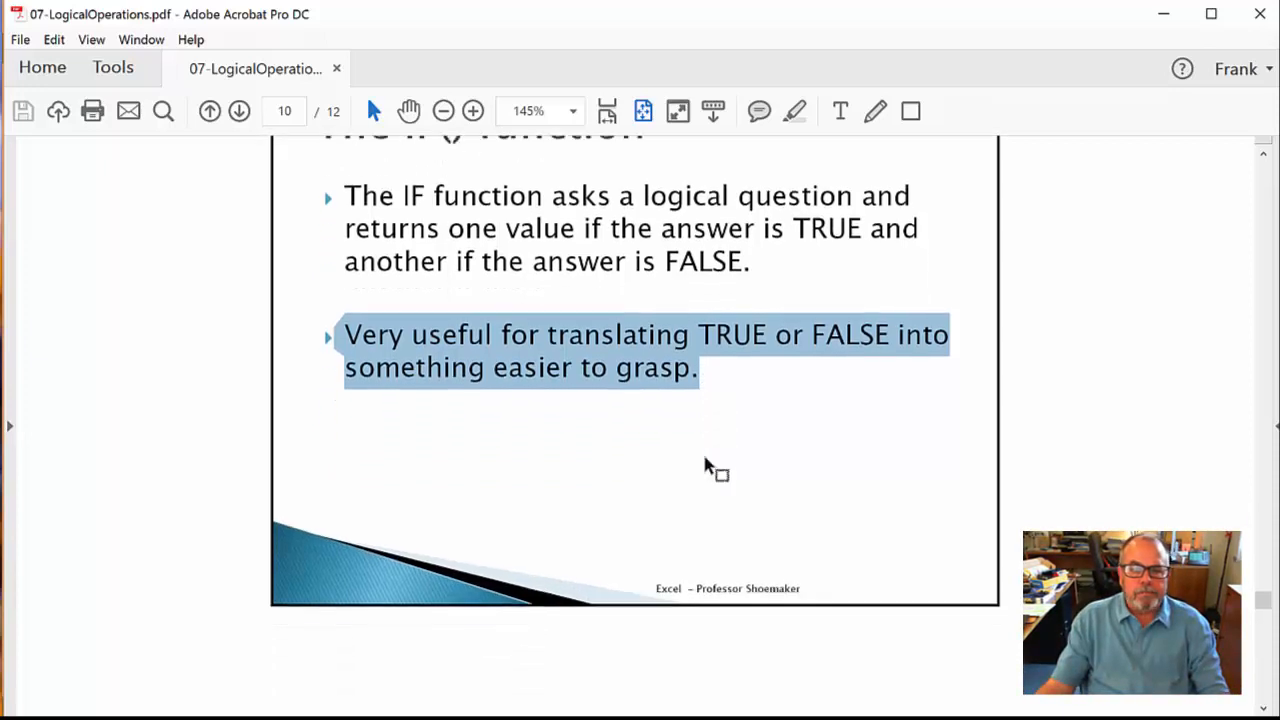
pyautogui.scroll(-5, 705, 461)
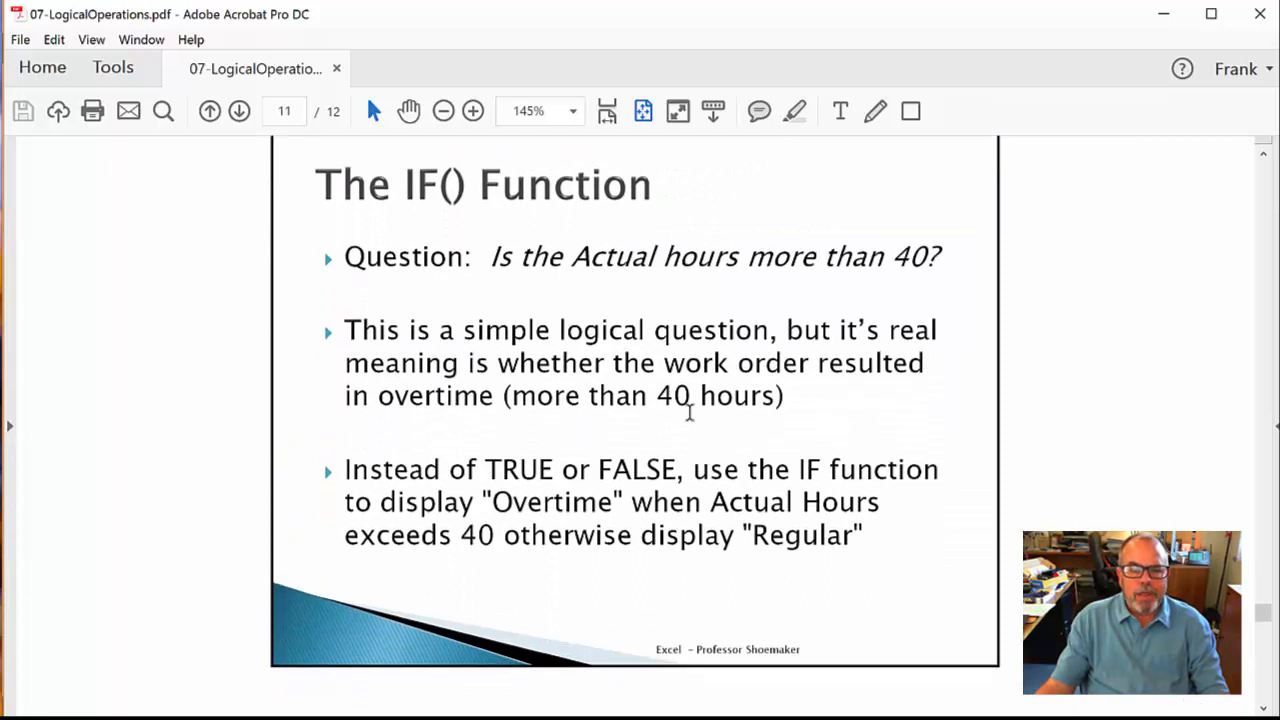
pyautogui.moveTo(488, 257); pyautogui.dragTo(940, 257)
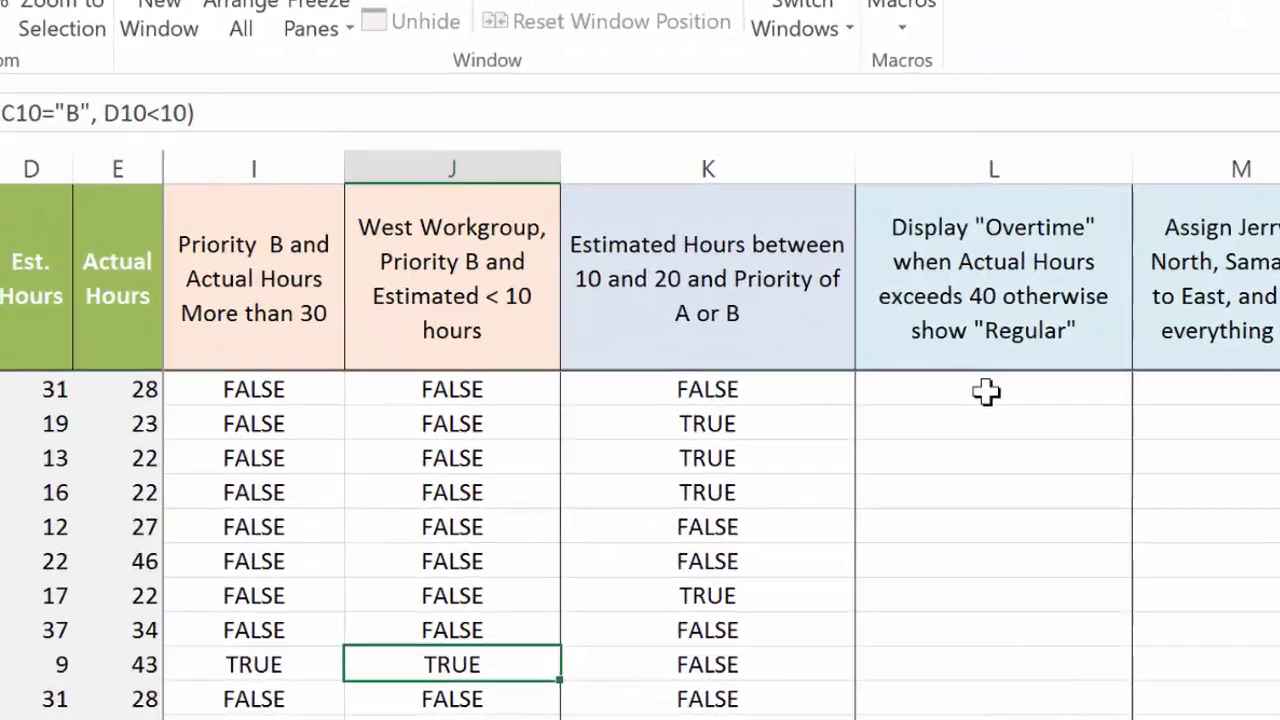
# Enter =E2>40 in L2 of the Logical Operations sheet and fill it down column L to row 15
pyautogui.click(1002, 358)
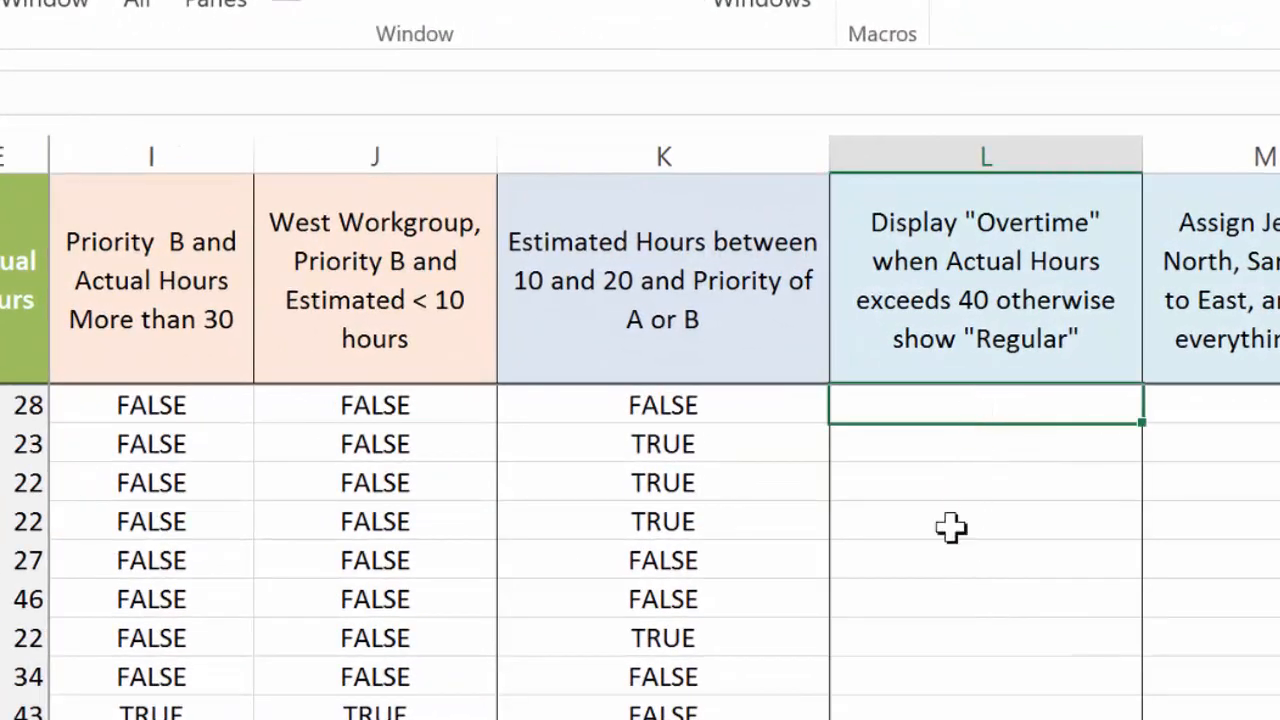
pyautogui.write('=')
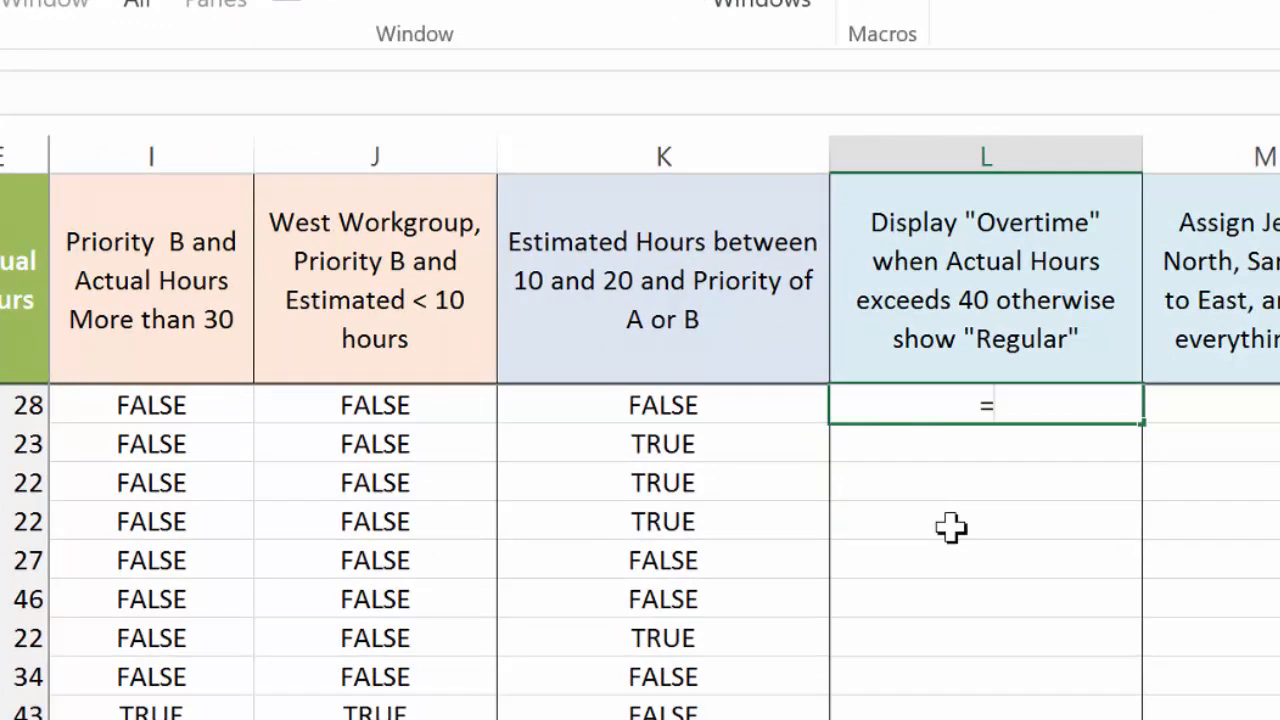
pyautogui.write('>')
pyautogui.press('BackSpace')
pyautogui.press('BackSpace')
pyautogui.write('=')
pyautogui.click(20, 404)
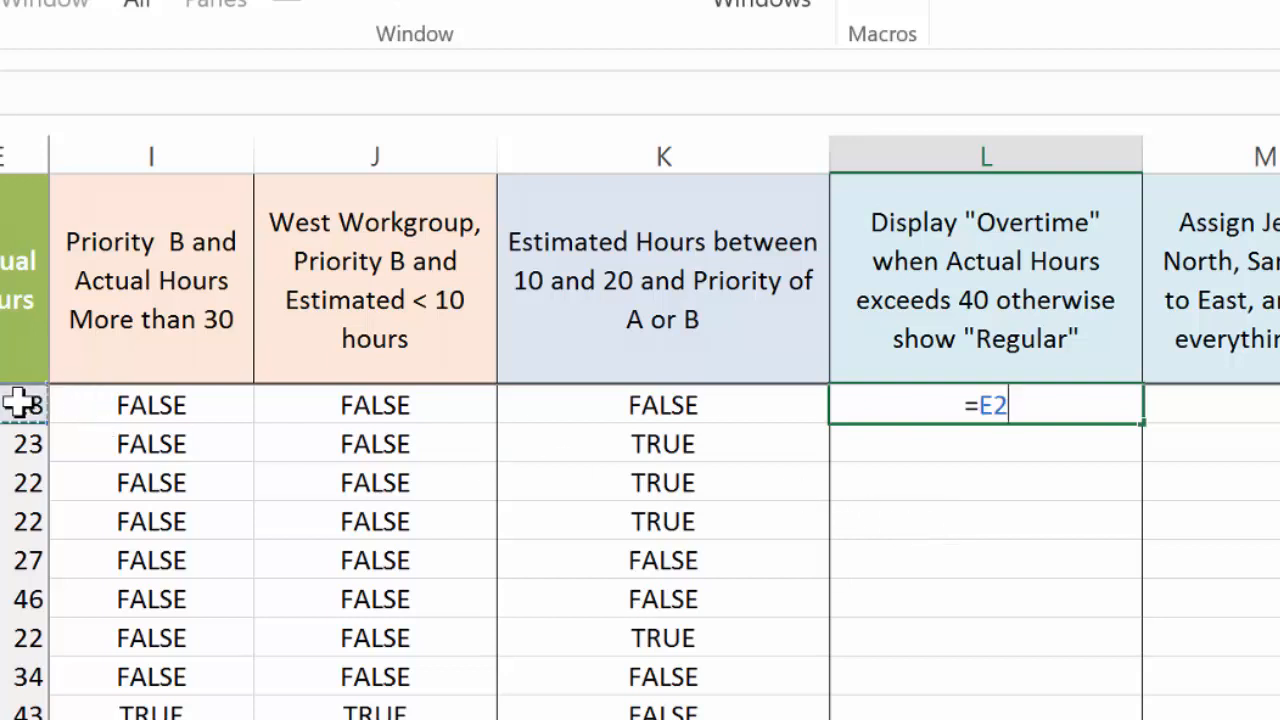
pyautogui.write('>')
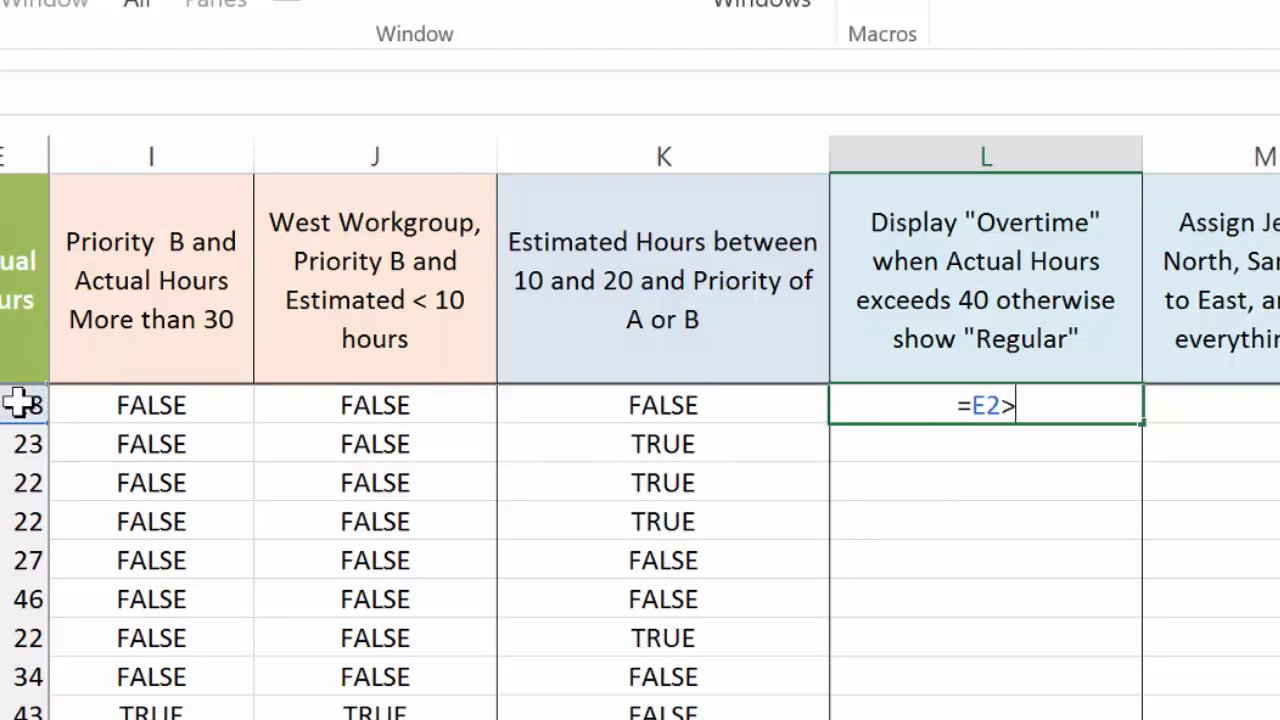
pyautogui.write('40')
pyautogui.press('Return')
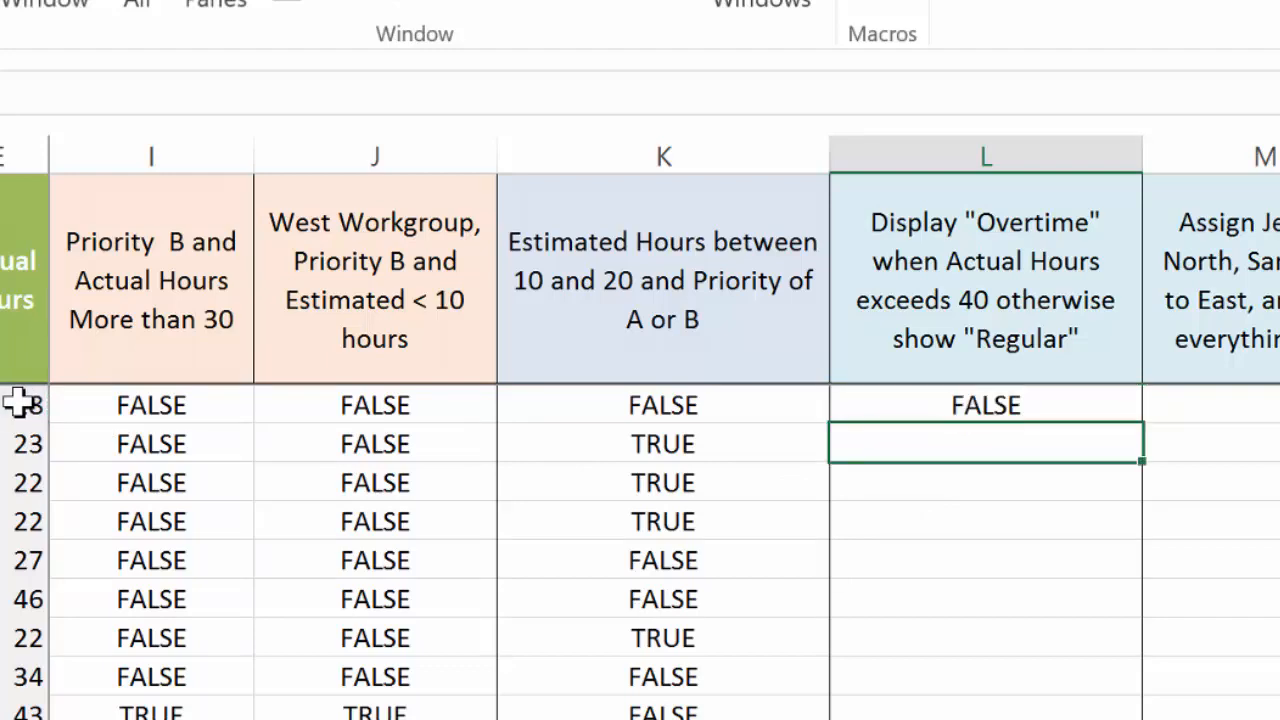
pyautogui.click(1082, 404)
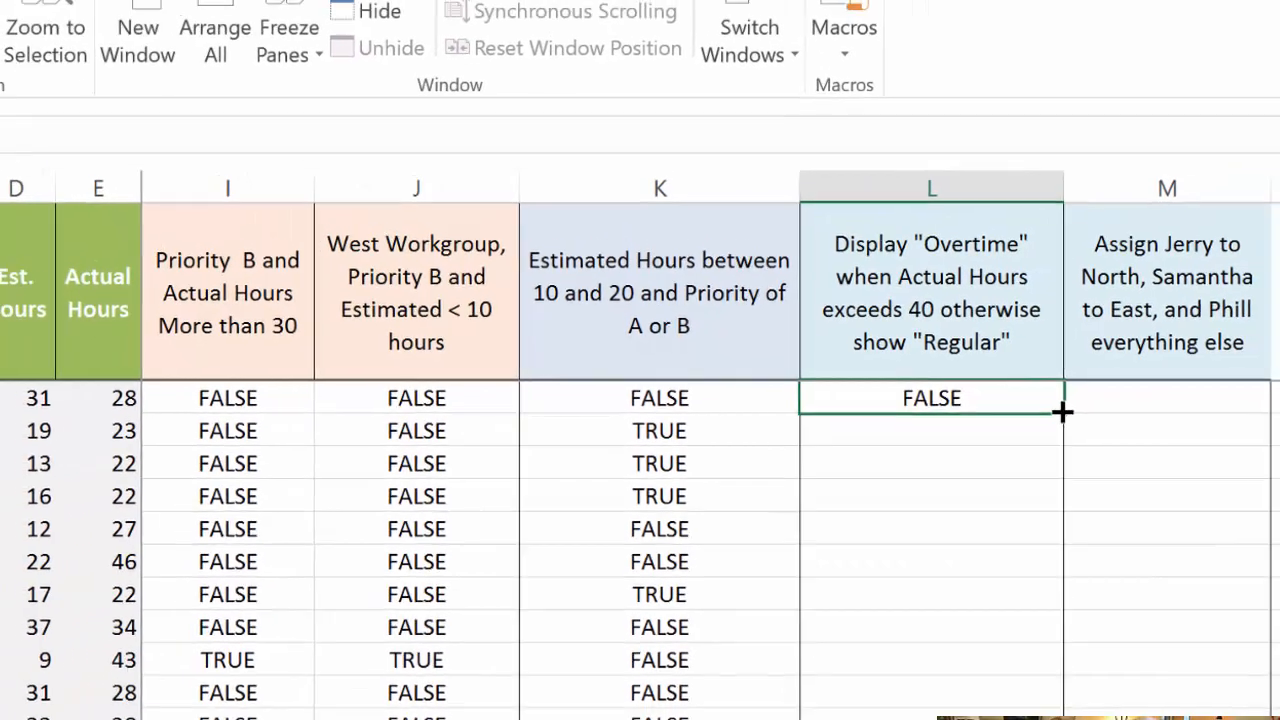
pyautogui.doubleClick(1062, 411)
# Check the filled column L formulas row by row against the Actual Hours values, returning to L2
pyautogui.click(935, 397)
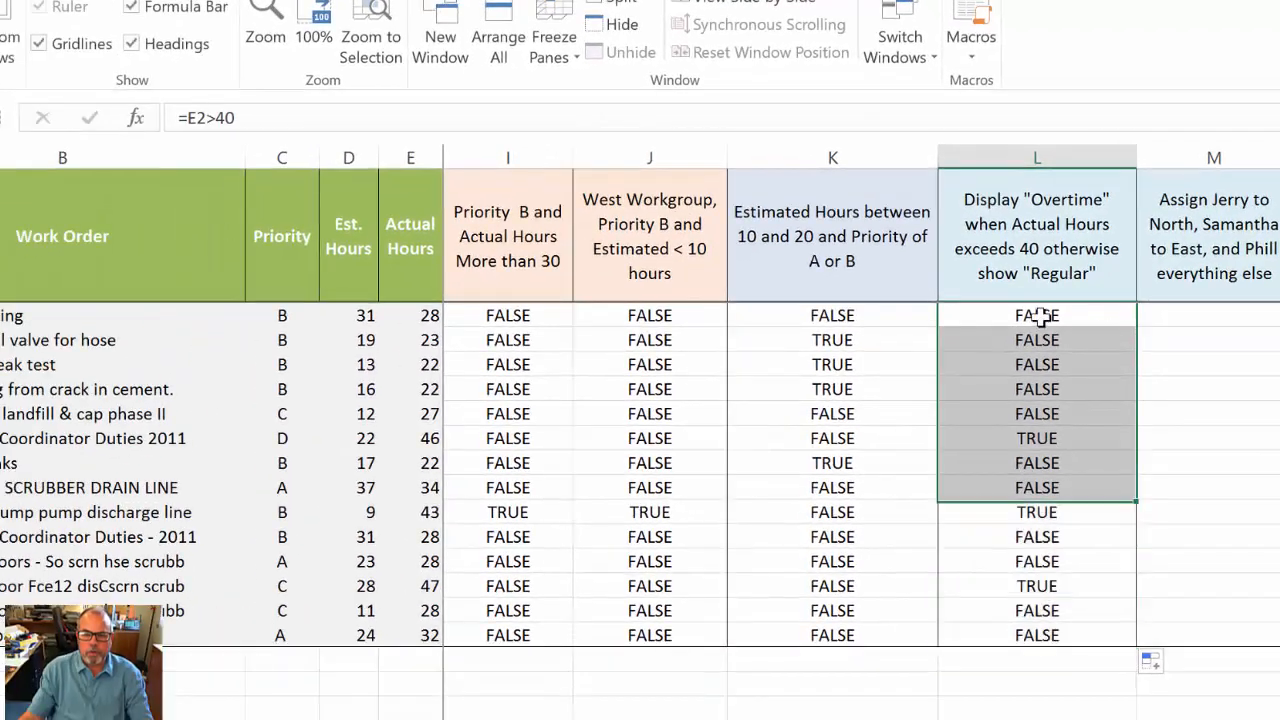
pyautogui.press('Down')
pyautogui.press('Down')
pyautogui.press('Down')
pyautogui.press('Down')
pyautogui.press('Down')
pyautogui.press('Down')
pyautogui.press('Down')
pyautogui.press('Down')
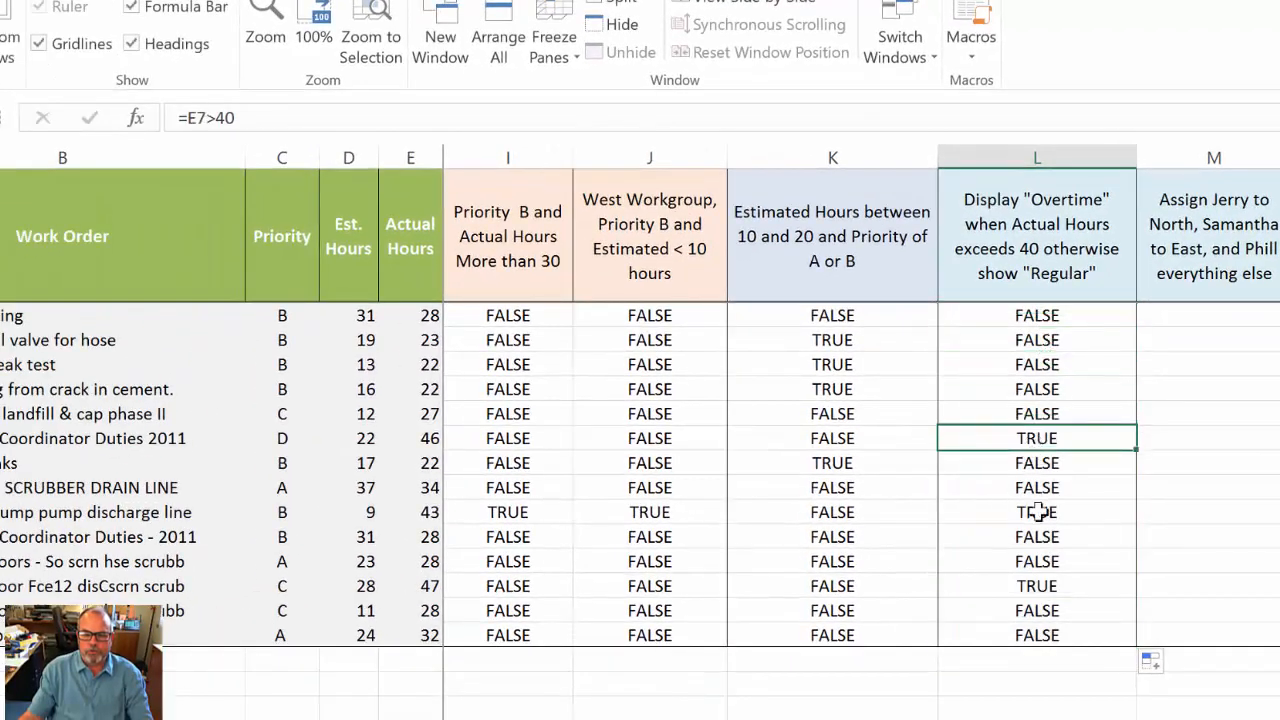
pyautogui.press('Up')
pyautogui.press('Up')
pyautogui.press('Up')
pyautogui.press('Up')
pyautogui.press('Up')
pyautogui.press('Up')
pyautogui.press('Up')
pyautogui.press('Up')
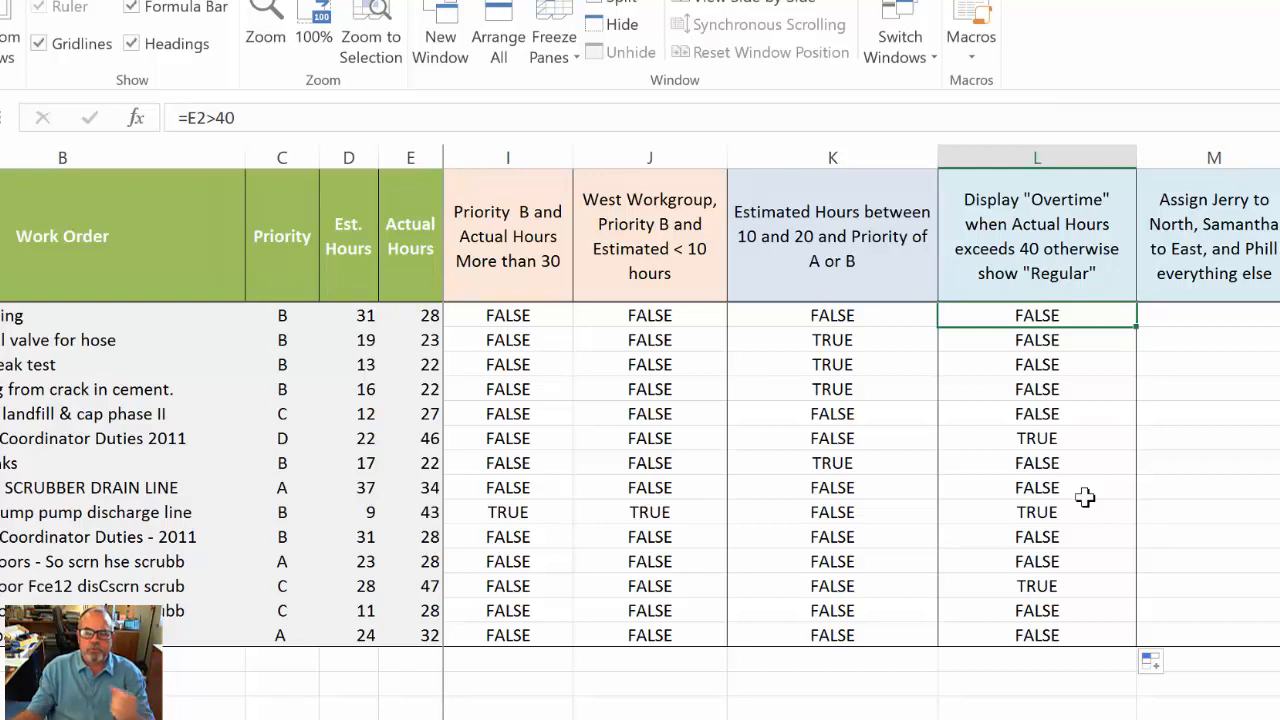
# Wrap the L2 test in an IF function so the formula reads =IF(E2>40,"Overtime", "Regular")
pyautogui.click(187, 117)
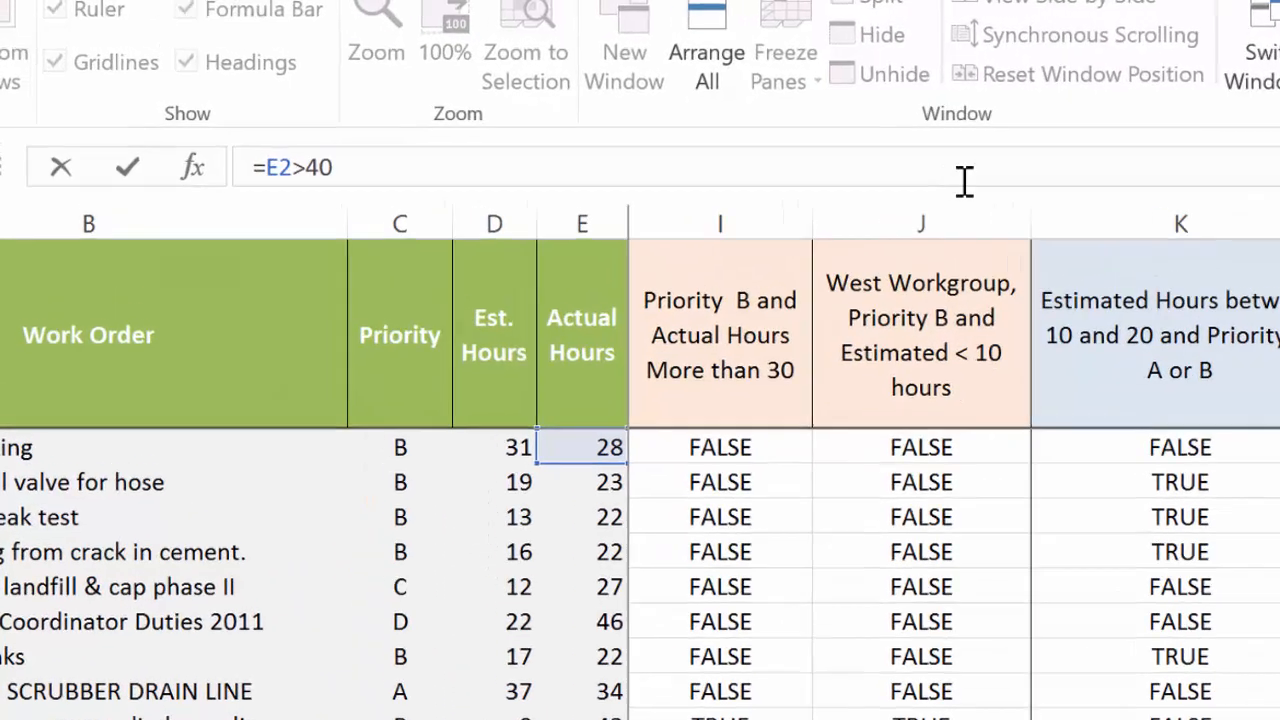
pyautogui.write('IF')
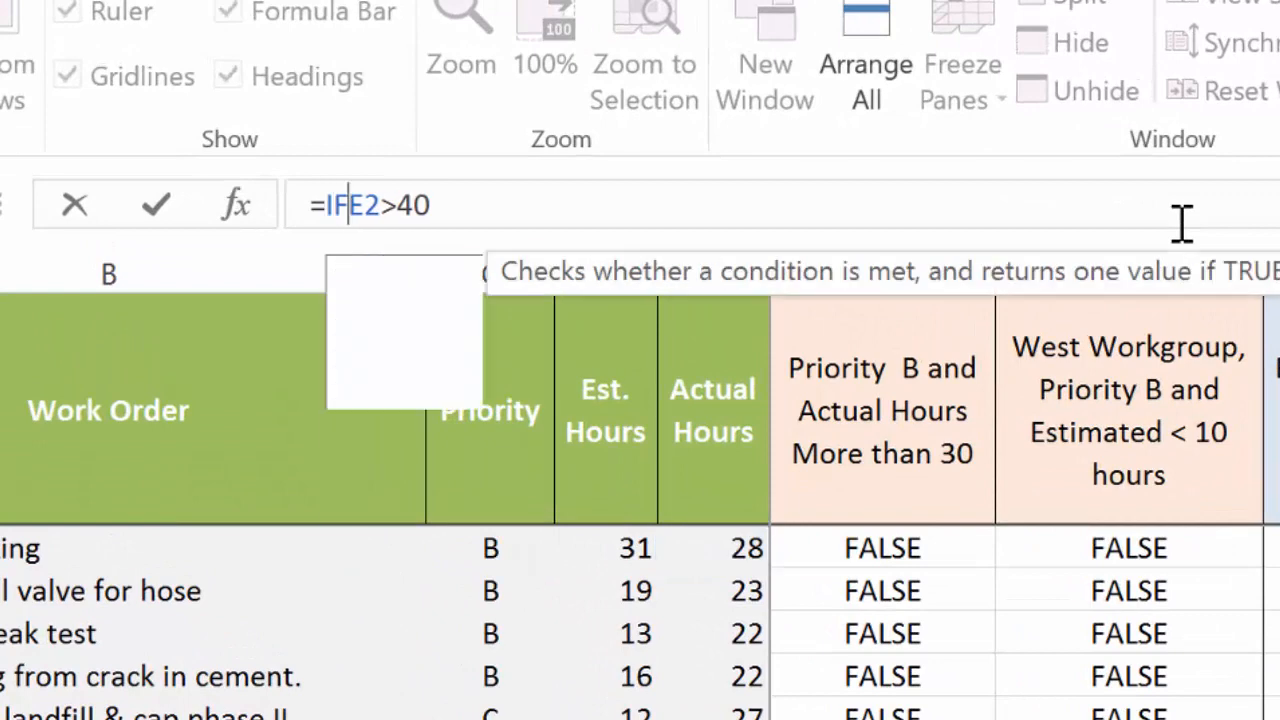
pyautogui.write('(')
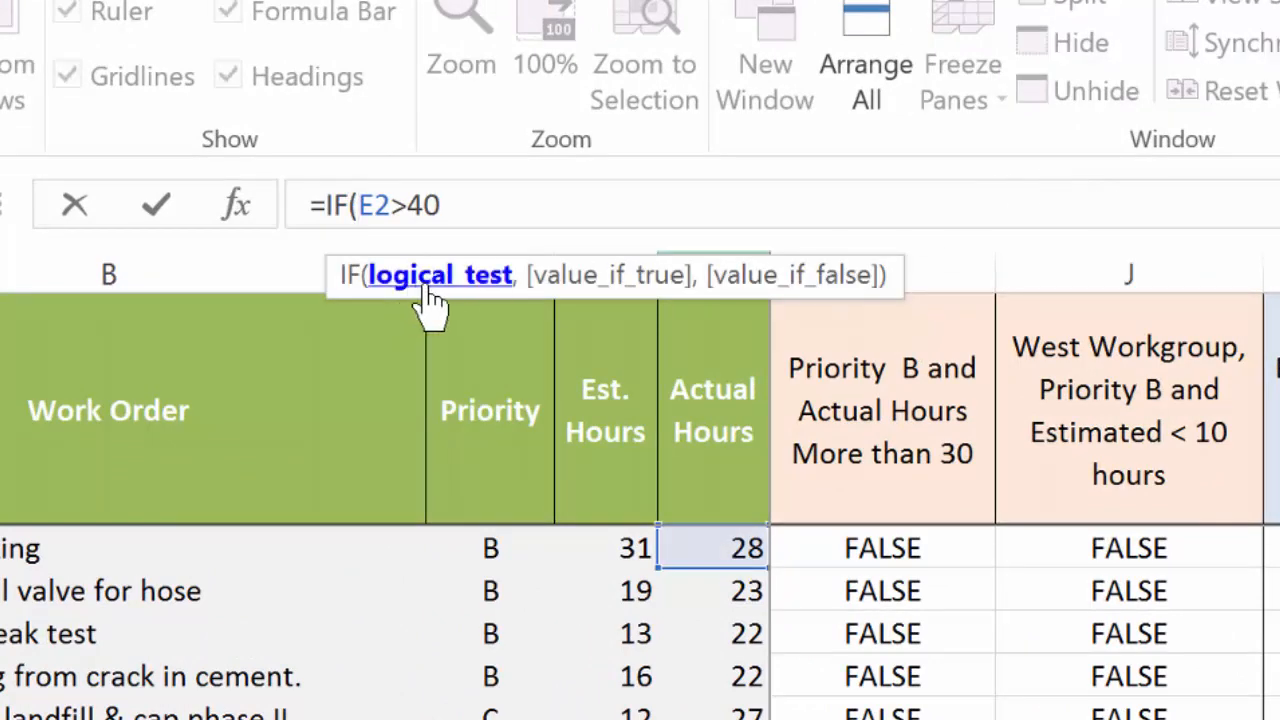
pyautogui.click(480, 210)
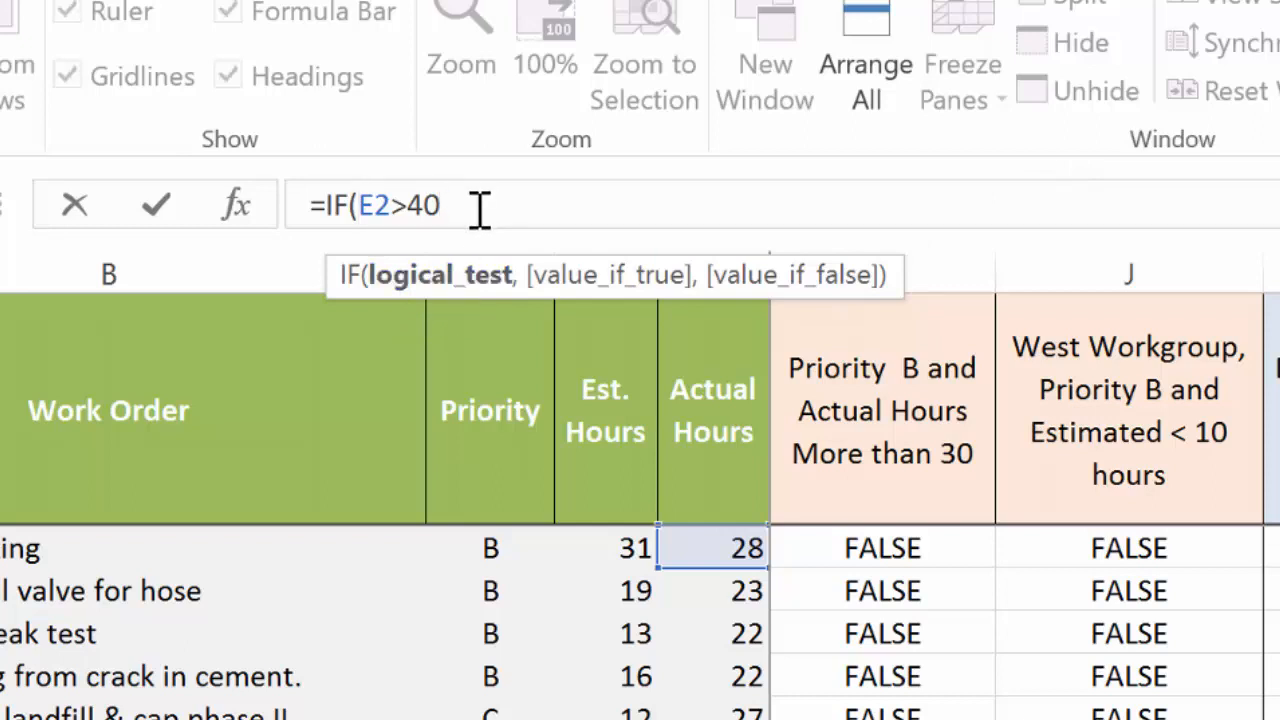
pyautogui.write(',')
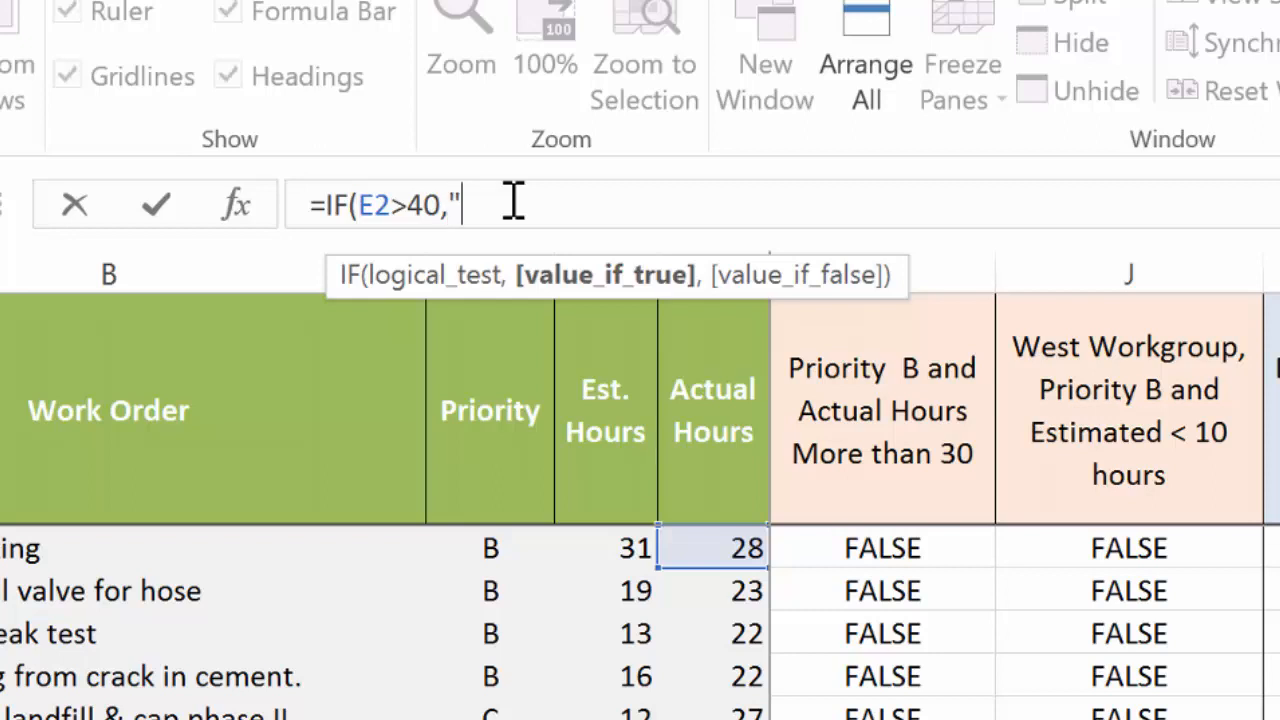
pyautogui.write('Overtime"')
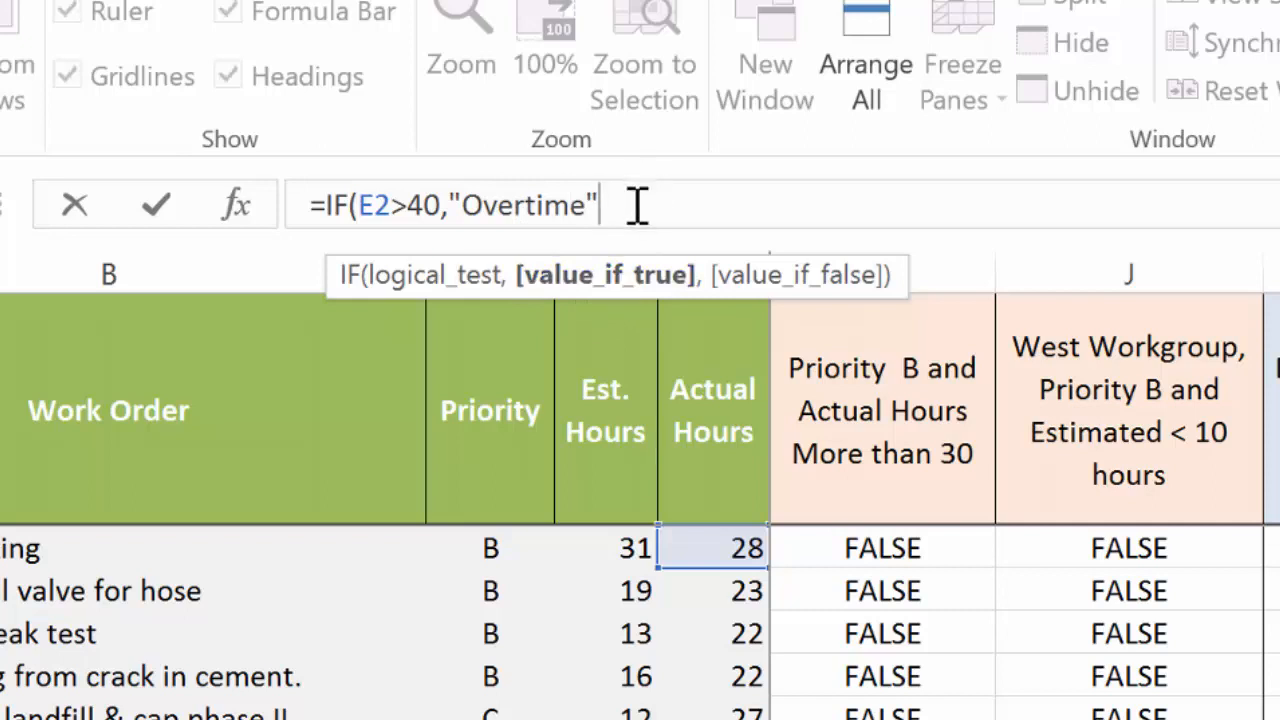
pyautogui.write(',')
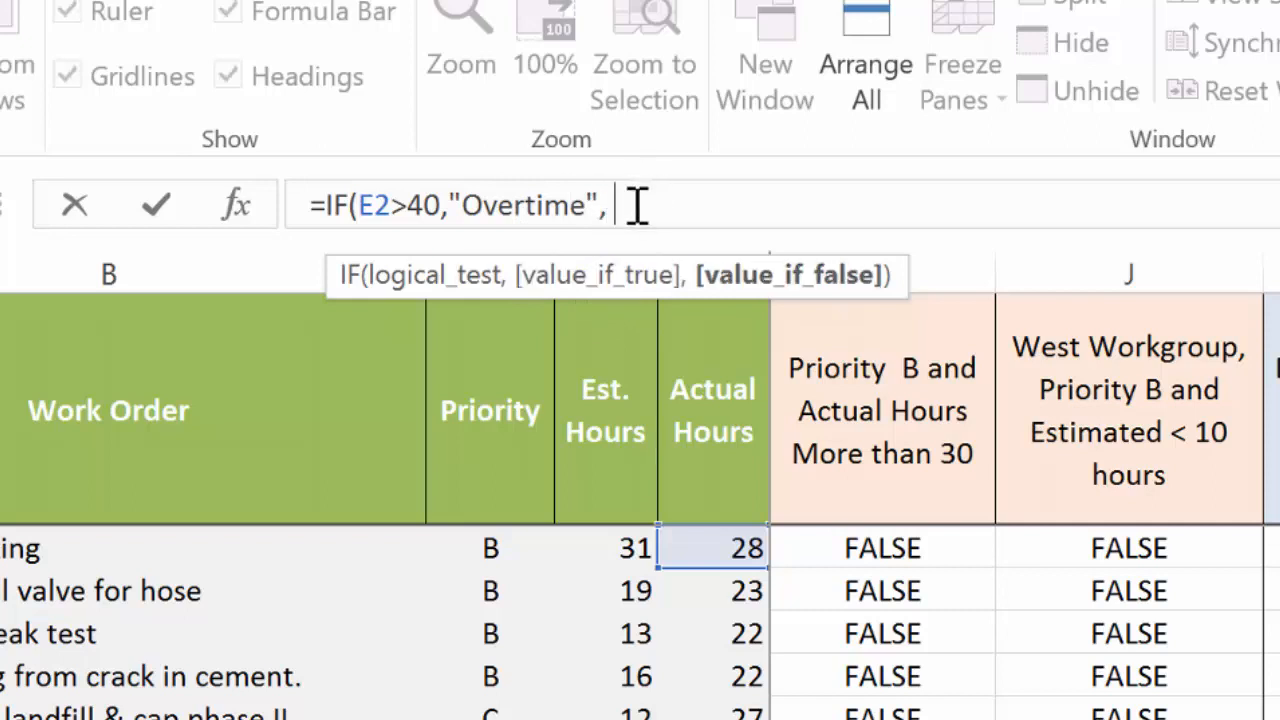
pyautogui.write(' "Regular")')
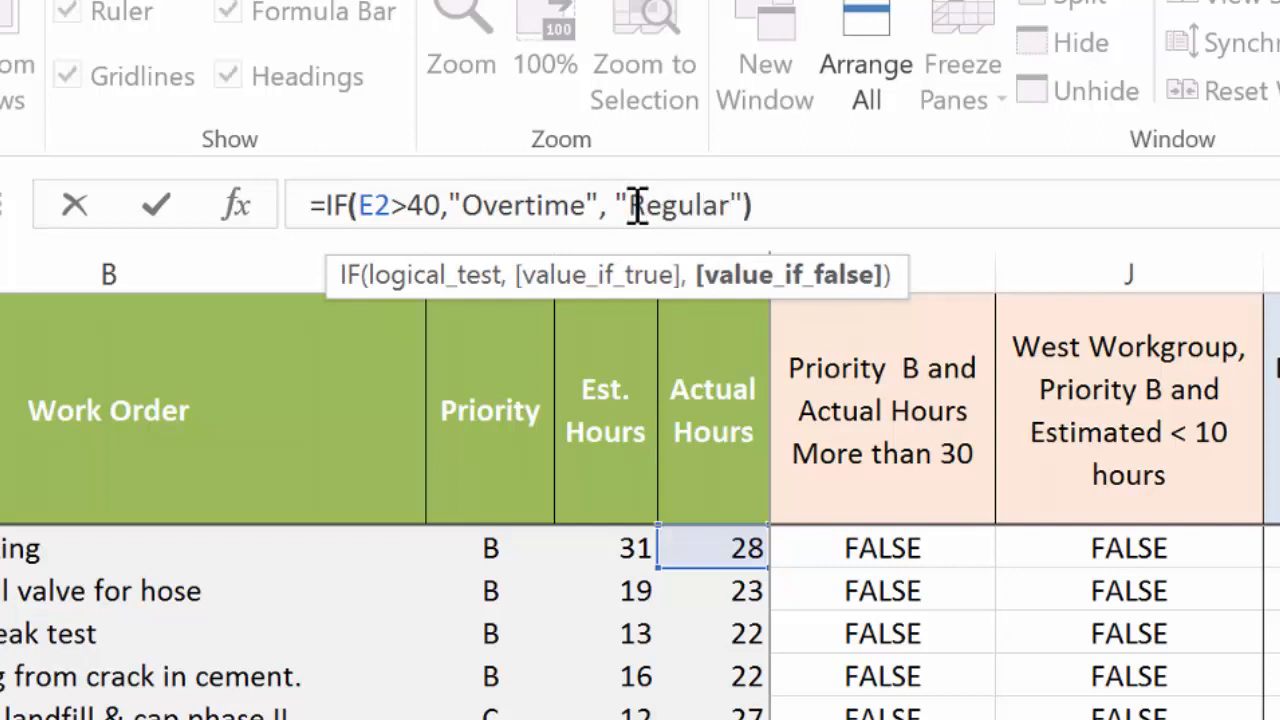
pyautogui.doubleClick(365, 206)
pyautogui.moveTo(413, 206); pyautogui.dragTo(440, 205)
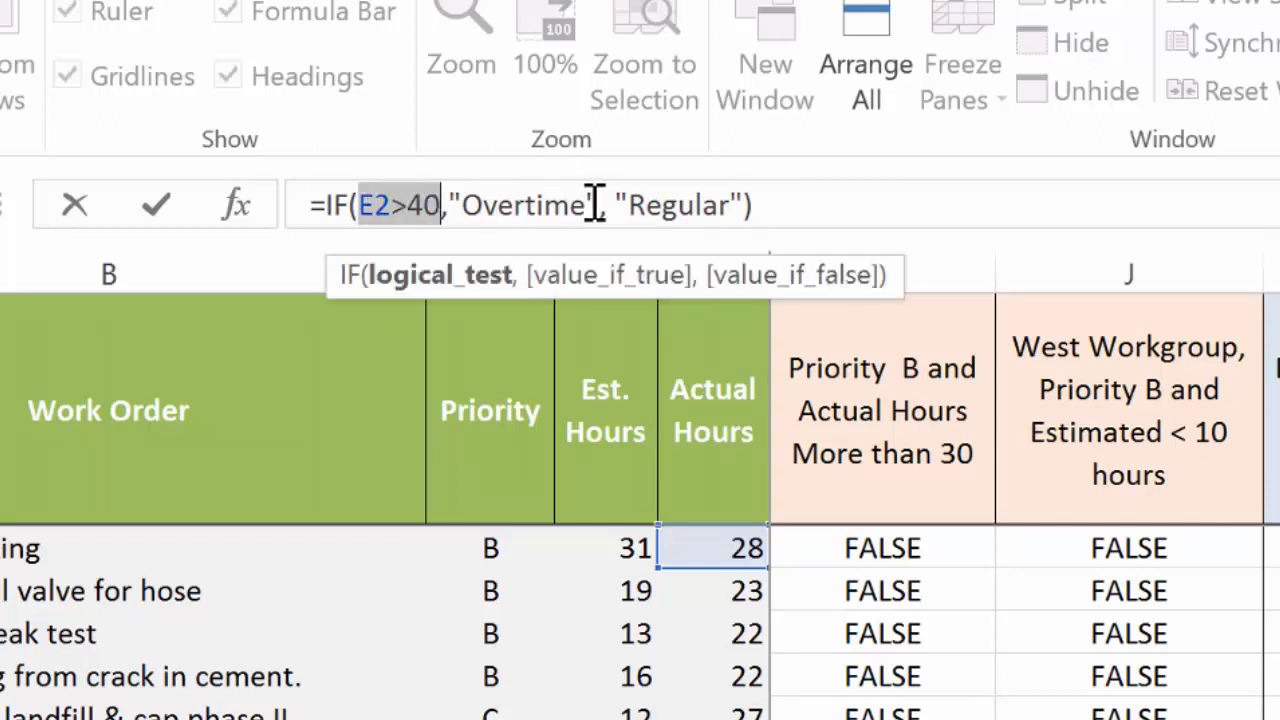
pyautogui.moveTo(598, 202); pyautogui.dragTo(449, 203)
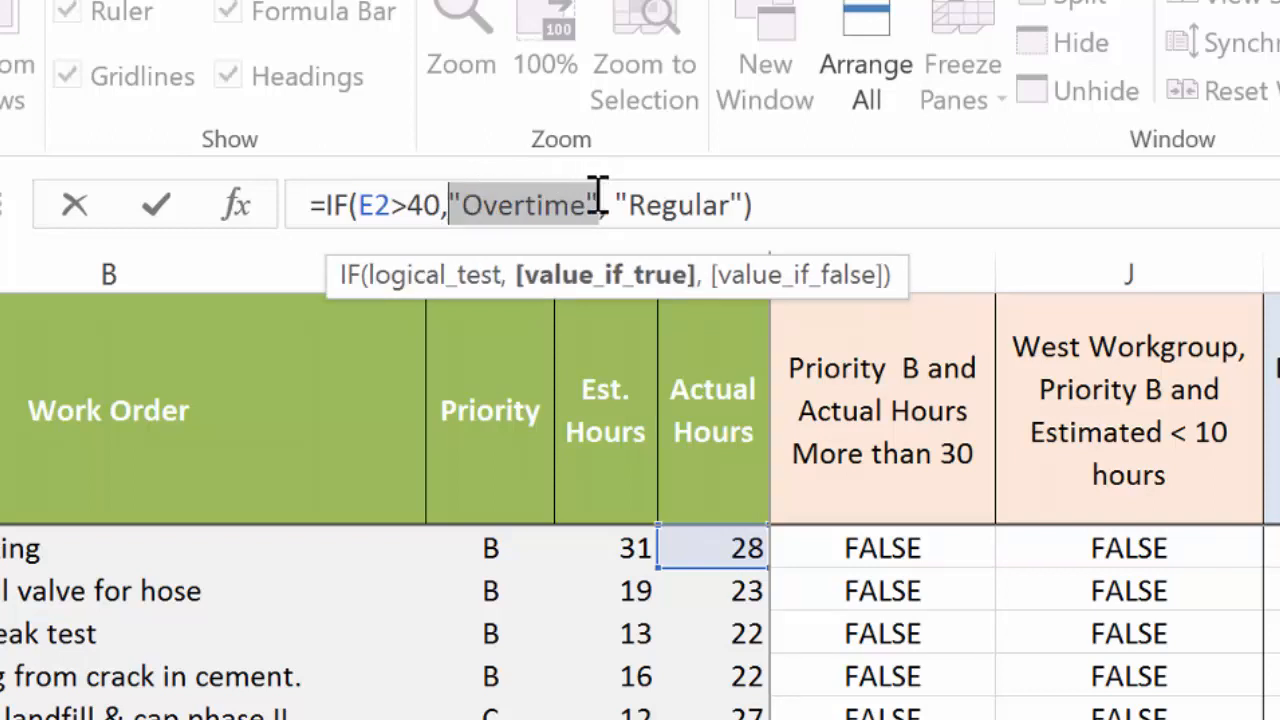
pyautogui.moveTo(614, 203); pyautogui.dragTo(748, 200)
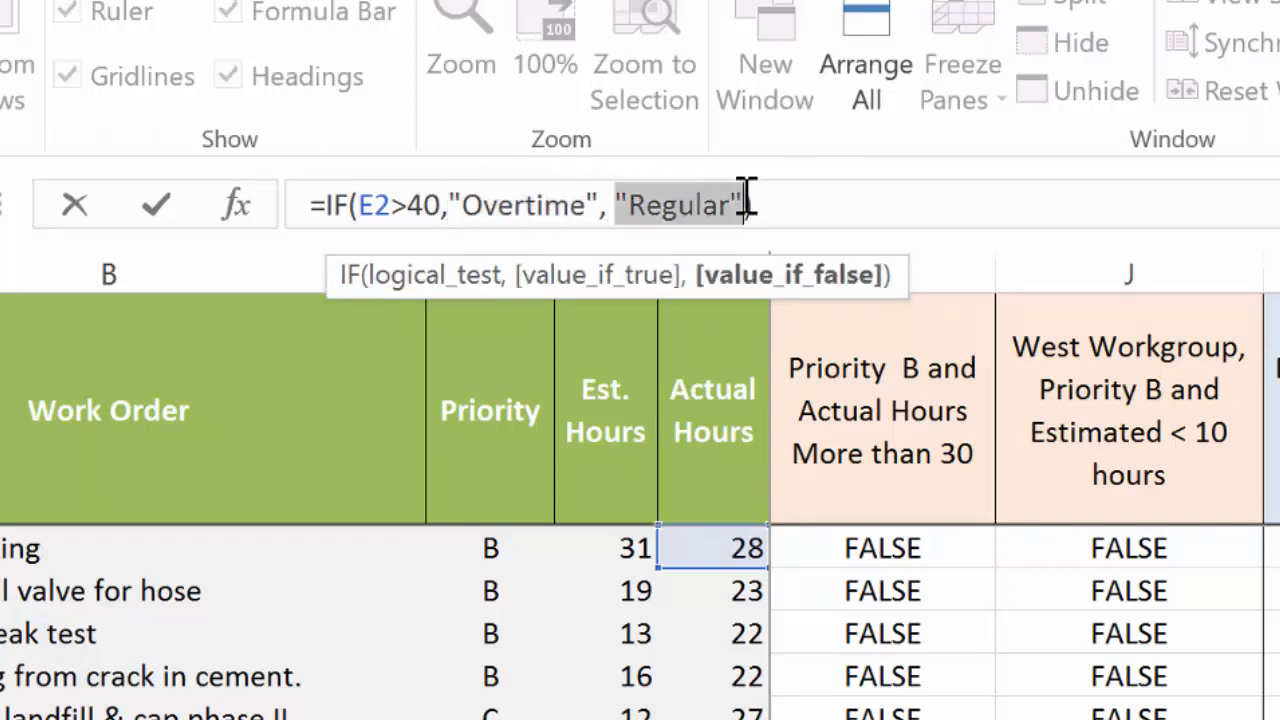
pyautogui.press('Return')
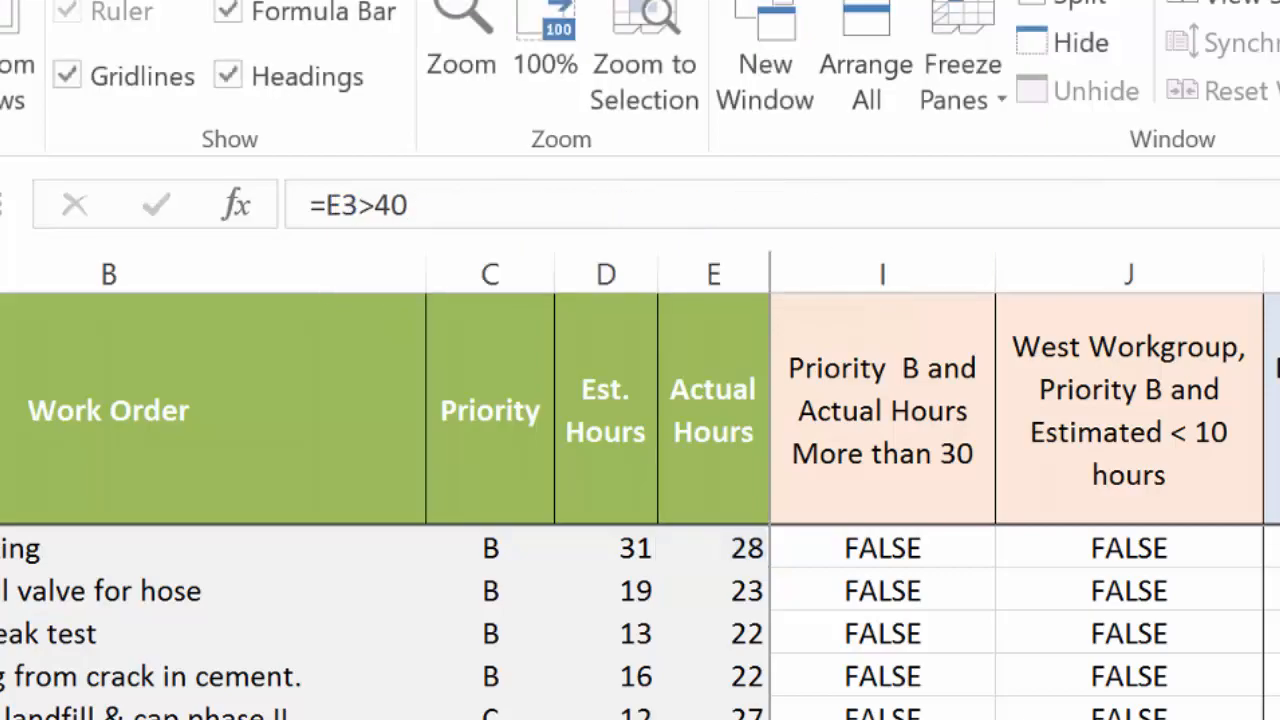
# Fill the L2 IF formula down column L to row 15 and check the copied formulas in rows 7, 10 and 13
pyautogui.press('Up')
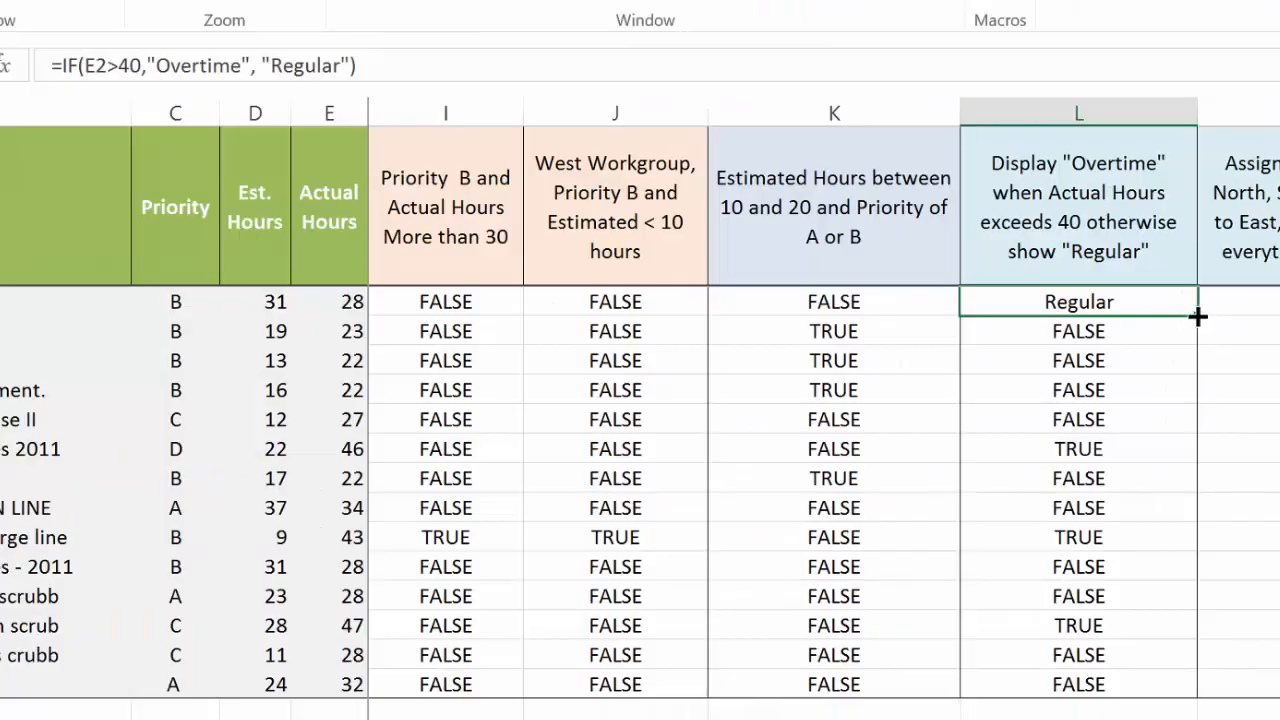
pyautogui.doubleClick(1197, 316)
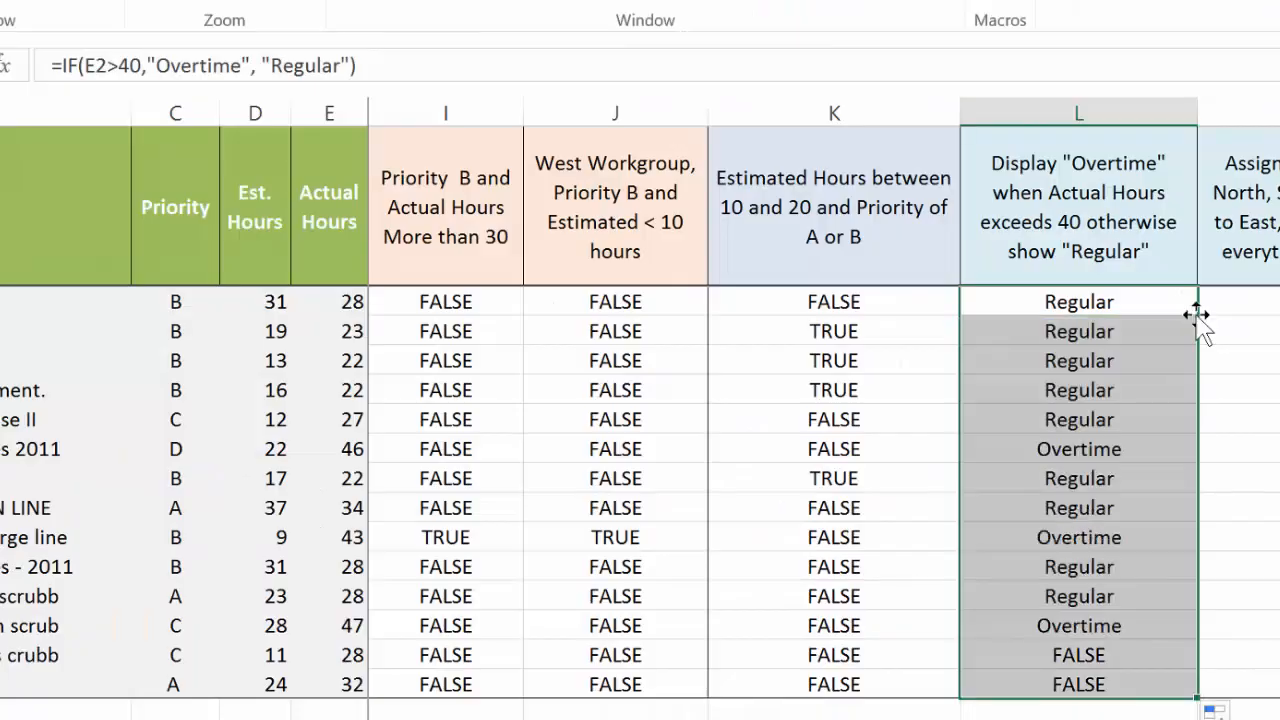
pyautogui.click(1128, 450)
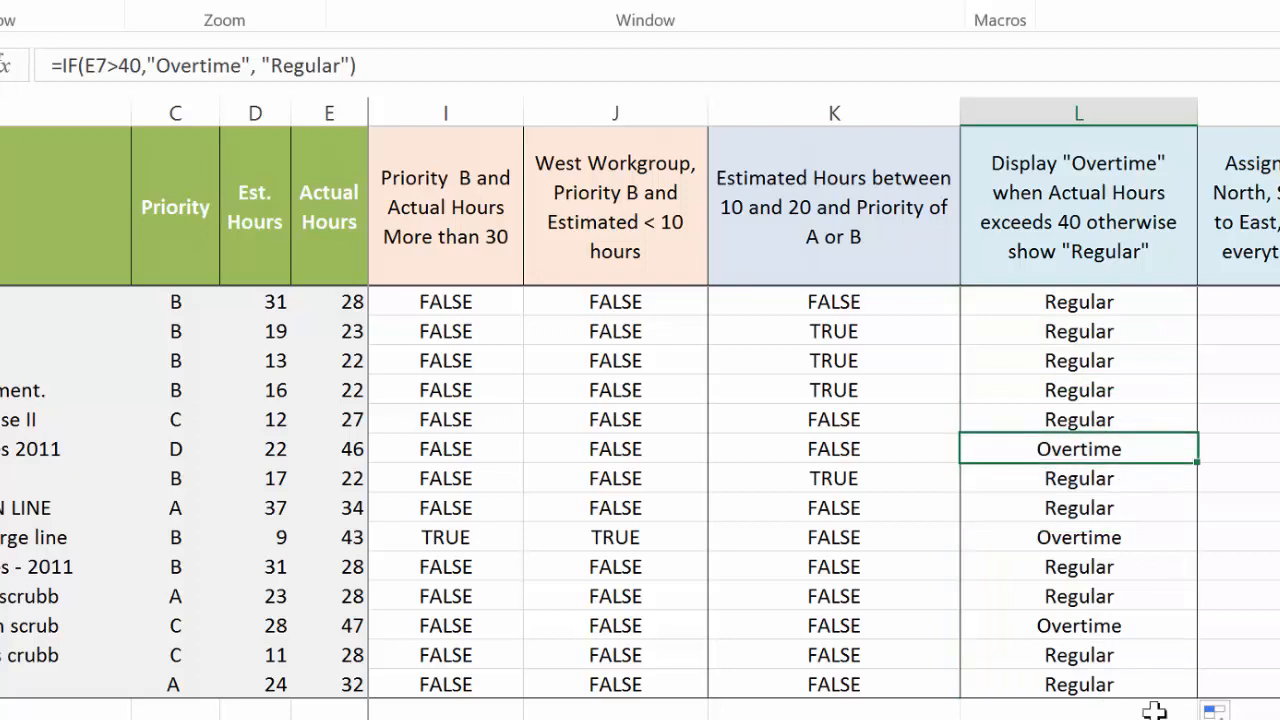
pyautogui.click(1117, 545)
pyautogui.click(1126, 624)
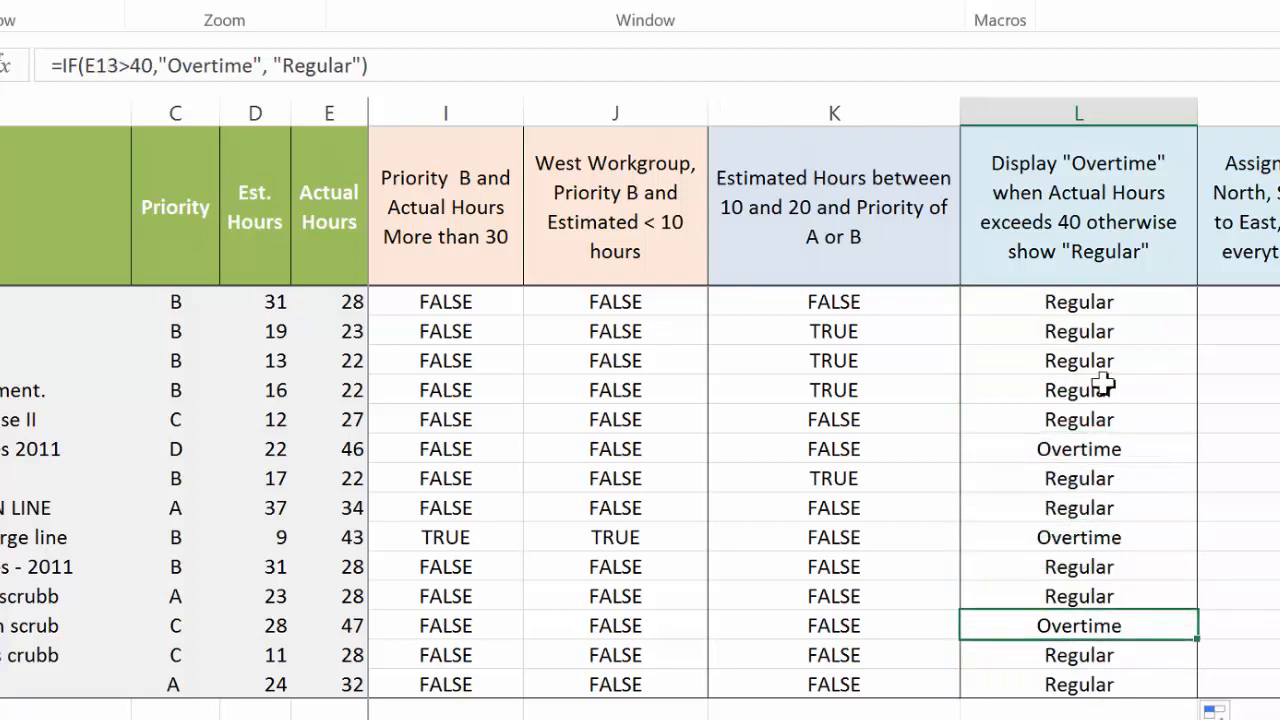
pyautogui.click(1075, 310)
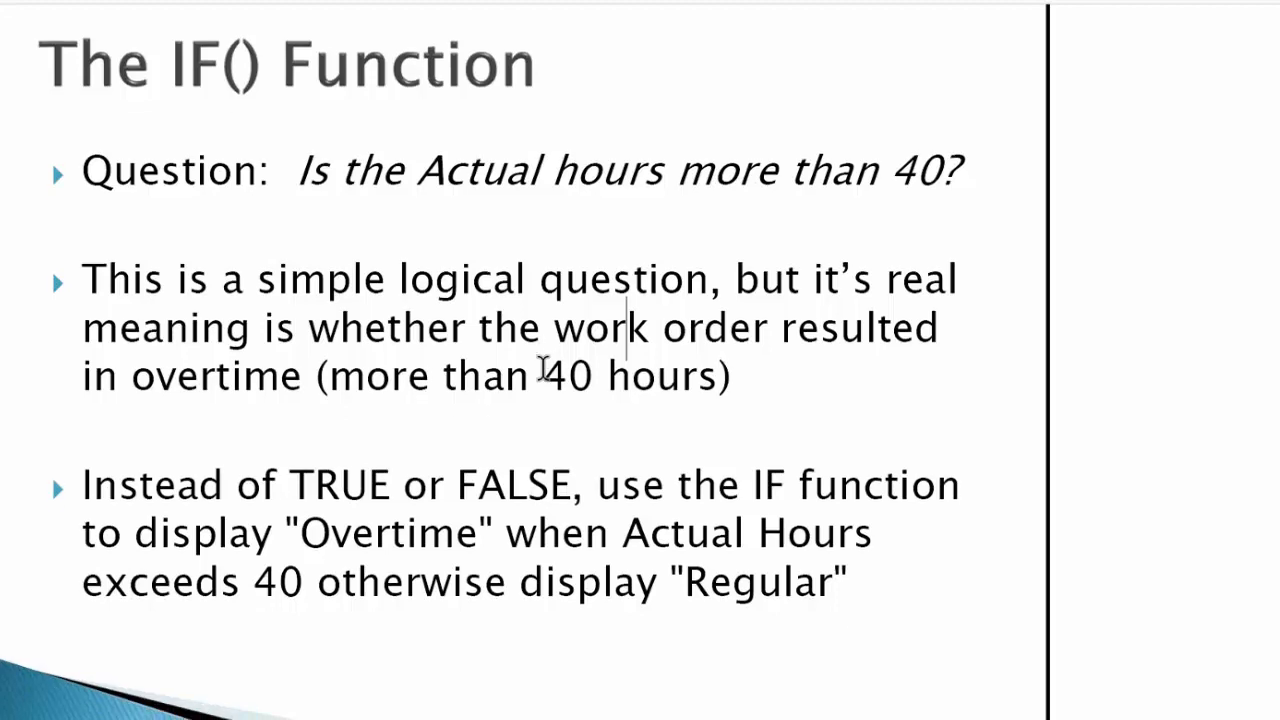
# In the PDF slides, read the last IF() Function slide about wrapping a logical expression in IF
pyautogui.scroll(-3, 542, 370)
pyautogui.scroll(-10, 542, 370)
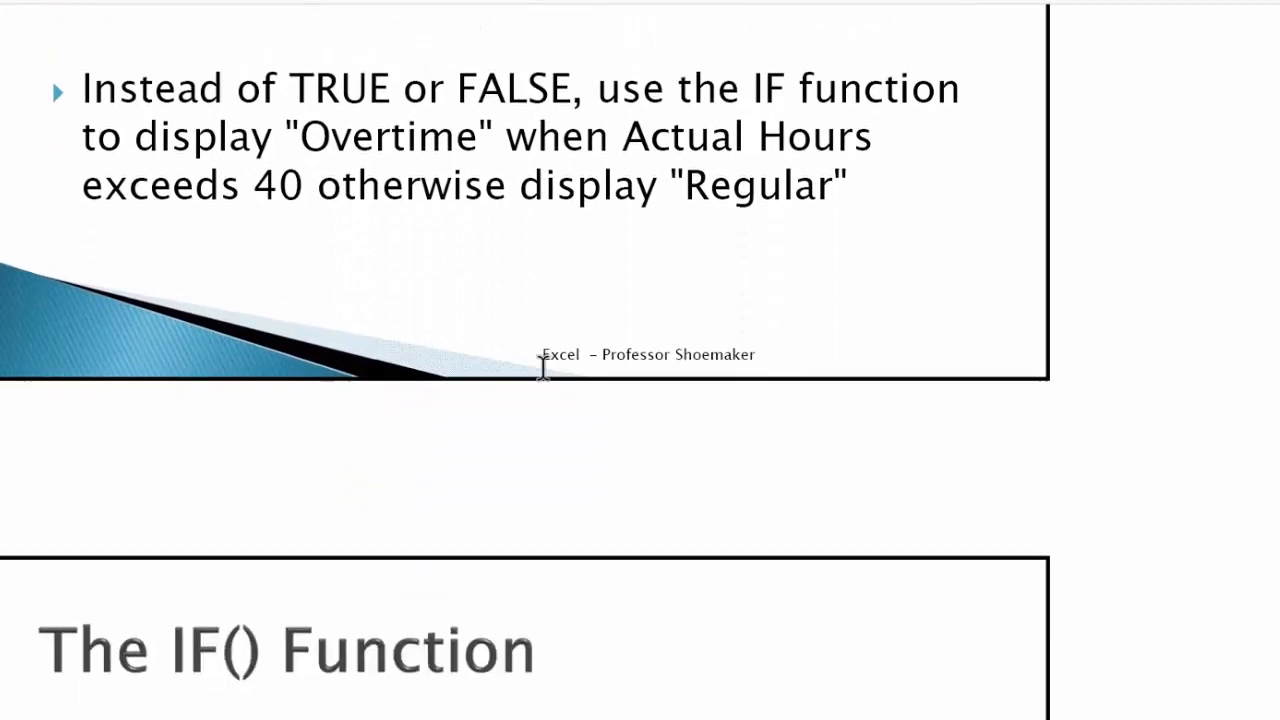
pyautogui.scroll(-6, 542, 380)
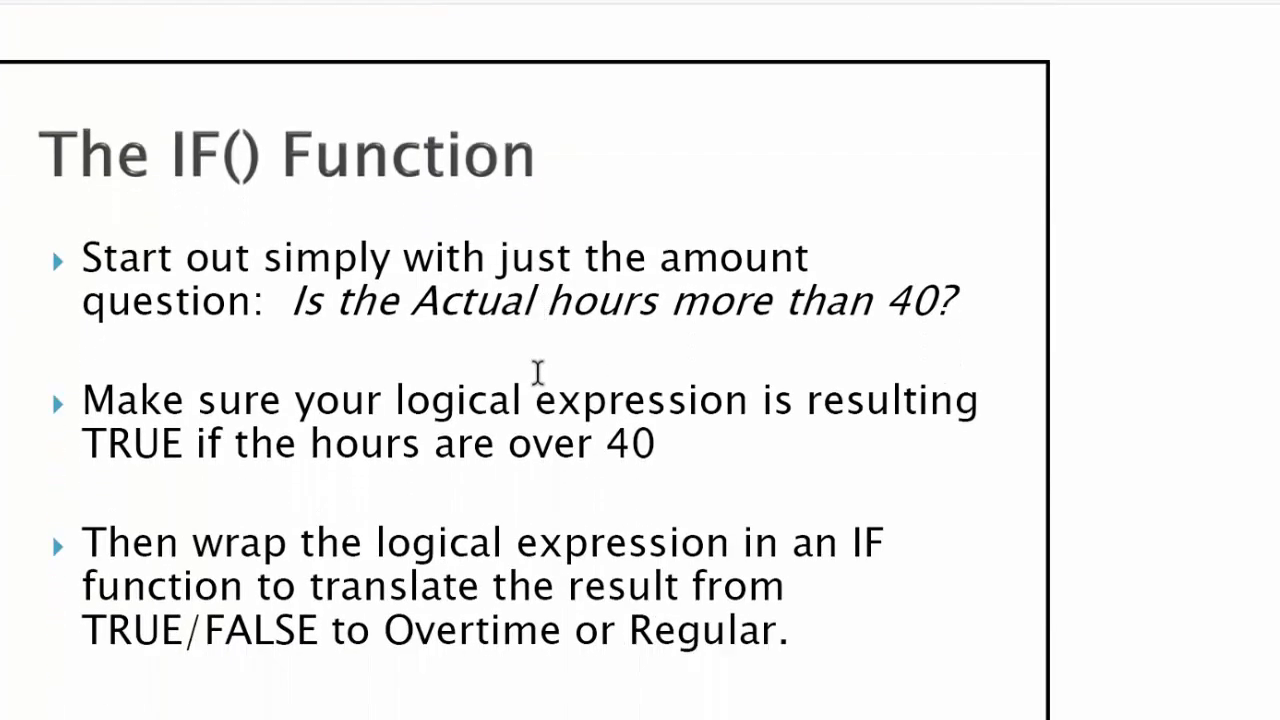
# Read the IF() Function slide on the Actual hours question and the TRUE result, and glance at the Logical Operations Summary slide
pyautogui.click(201, 245)
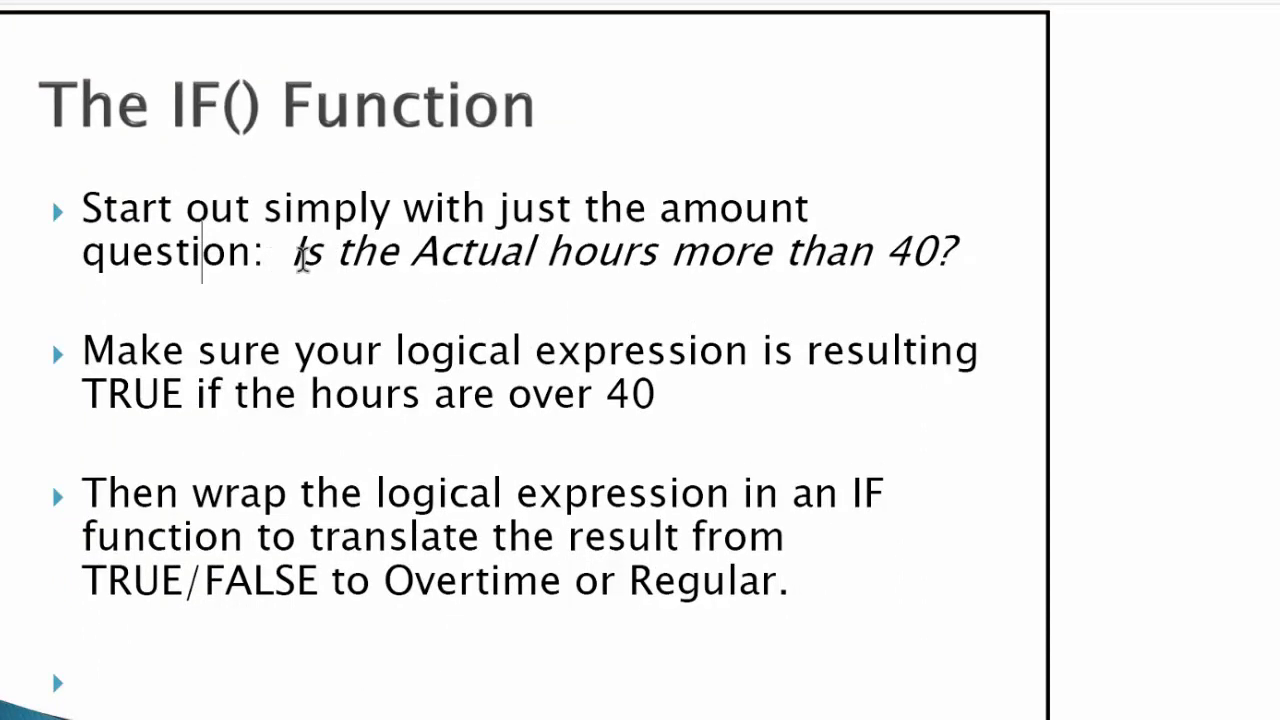
pyautogui.moveTo(289, 250); pyautogui.dragTo(875, 250)
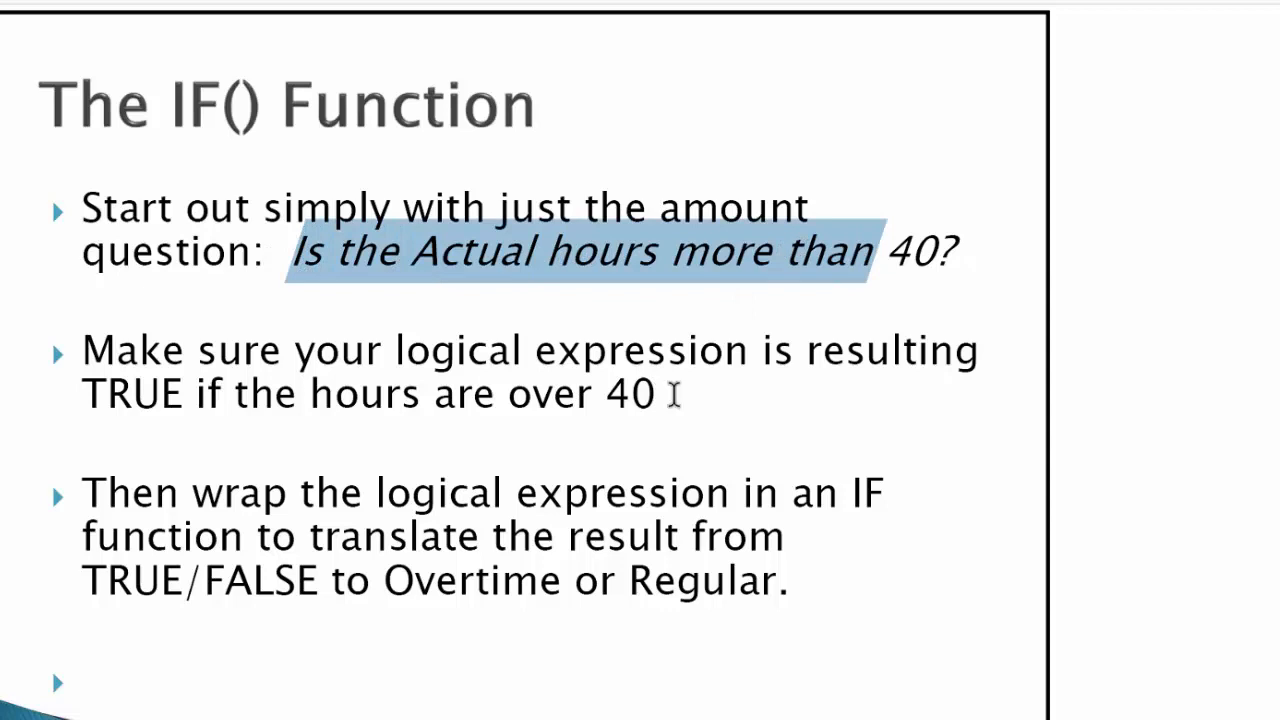
pyautogui.click(665, 392)
pyautogui.moveTo(750, 352); pyautogui.dragTo(164, 416)
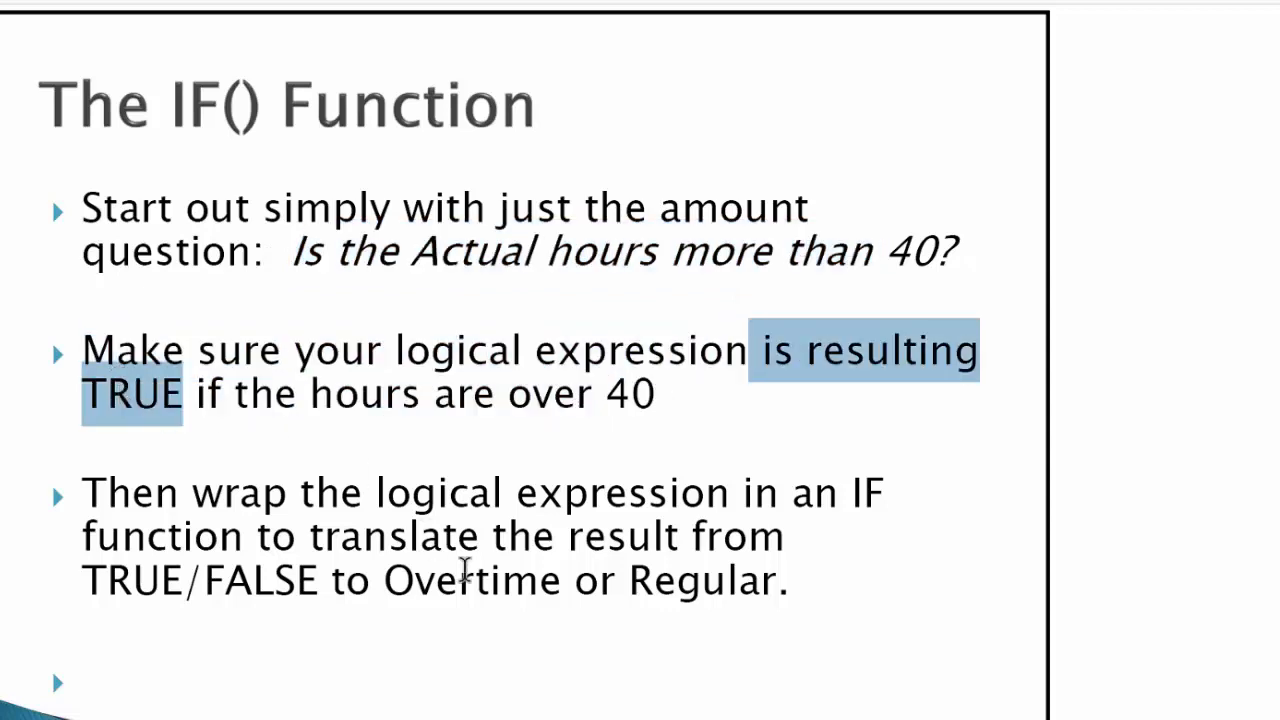
pyautogui.scroll(-2, 525, 400)
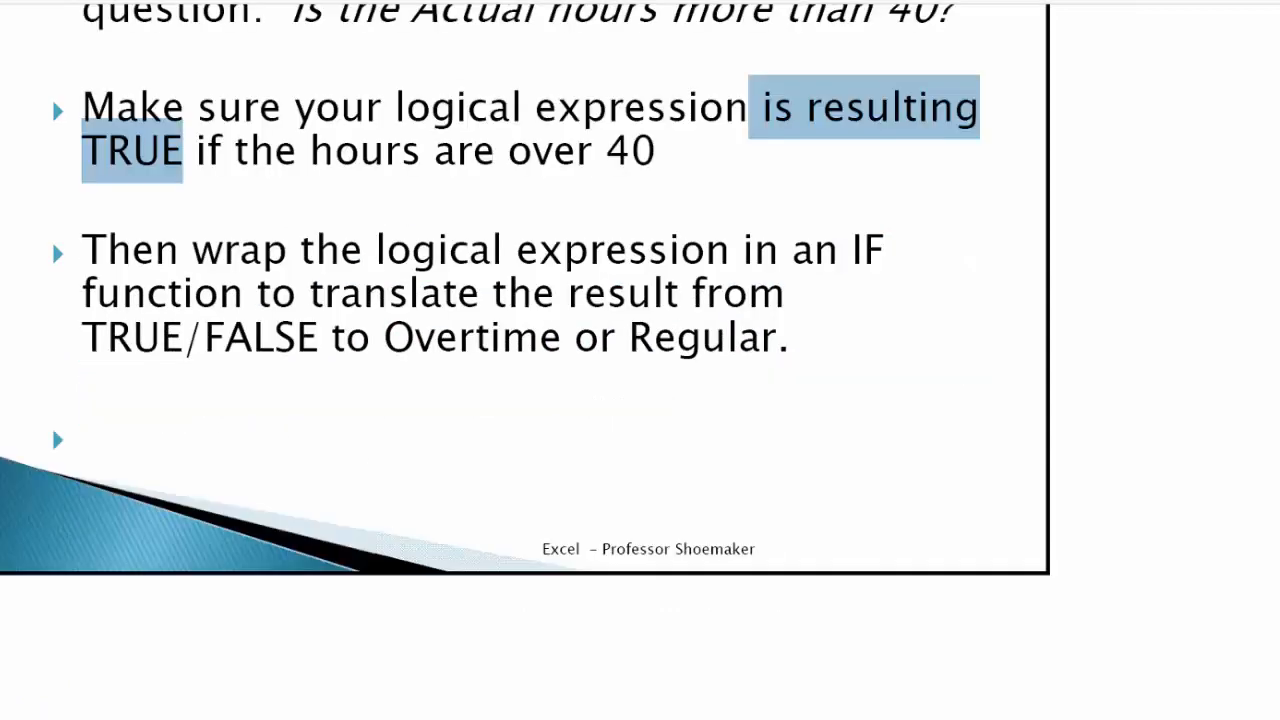
pyautogui.scroll(-5, 810, 545)
pyautogui.scroll(5, 811, 537)
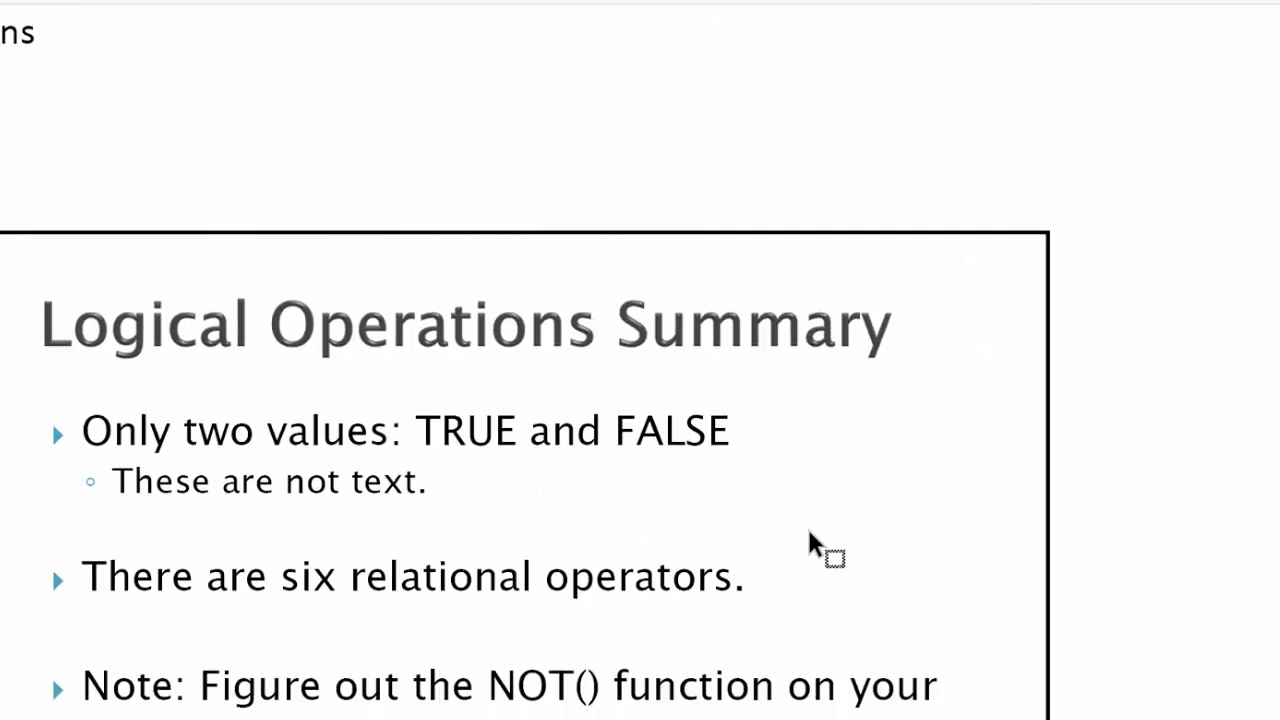
pyautogui.scroll(2, 810, 545)
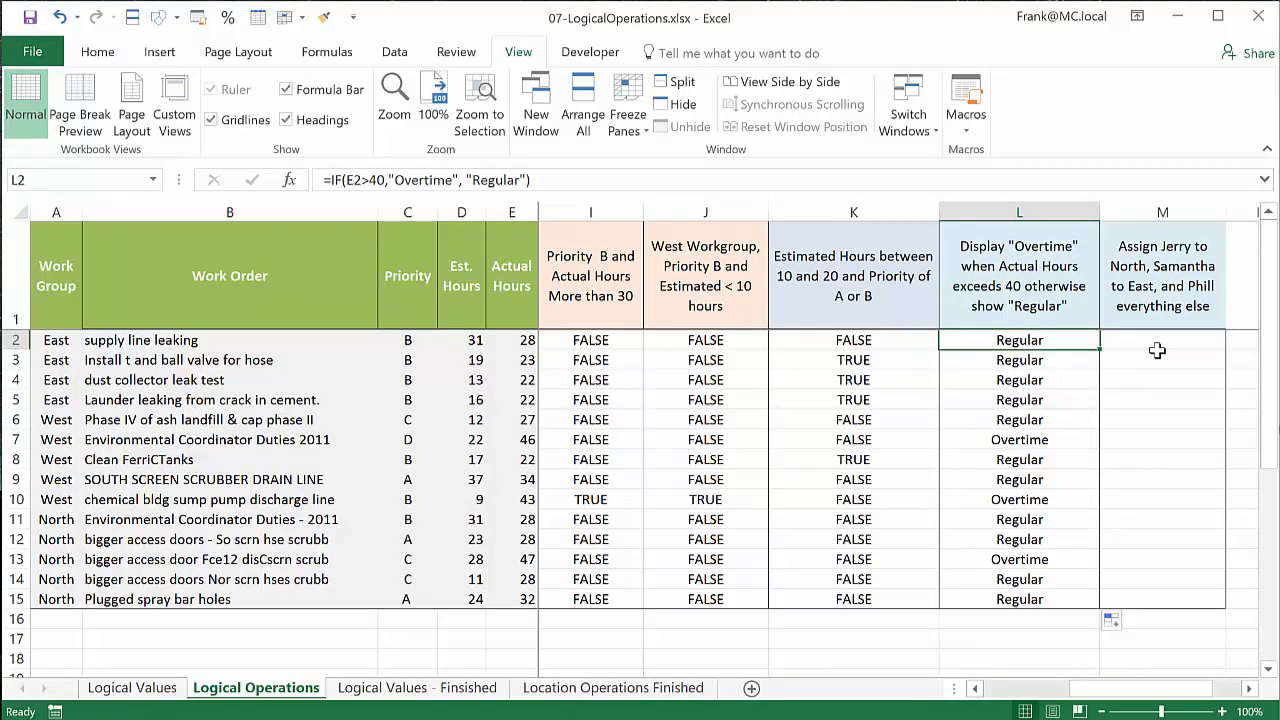
# On the Logical Operations sheet, examine column M's assignment rule against the North, East and West work group rows in column A
pyautogui.click(1157, 346)
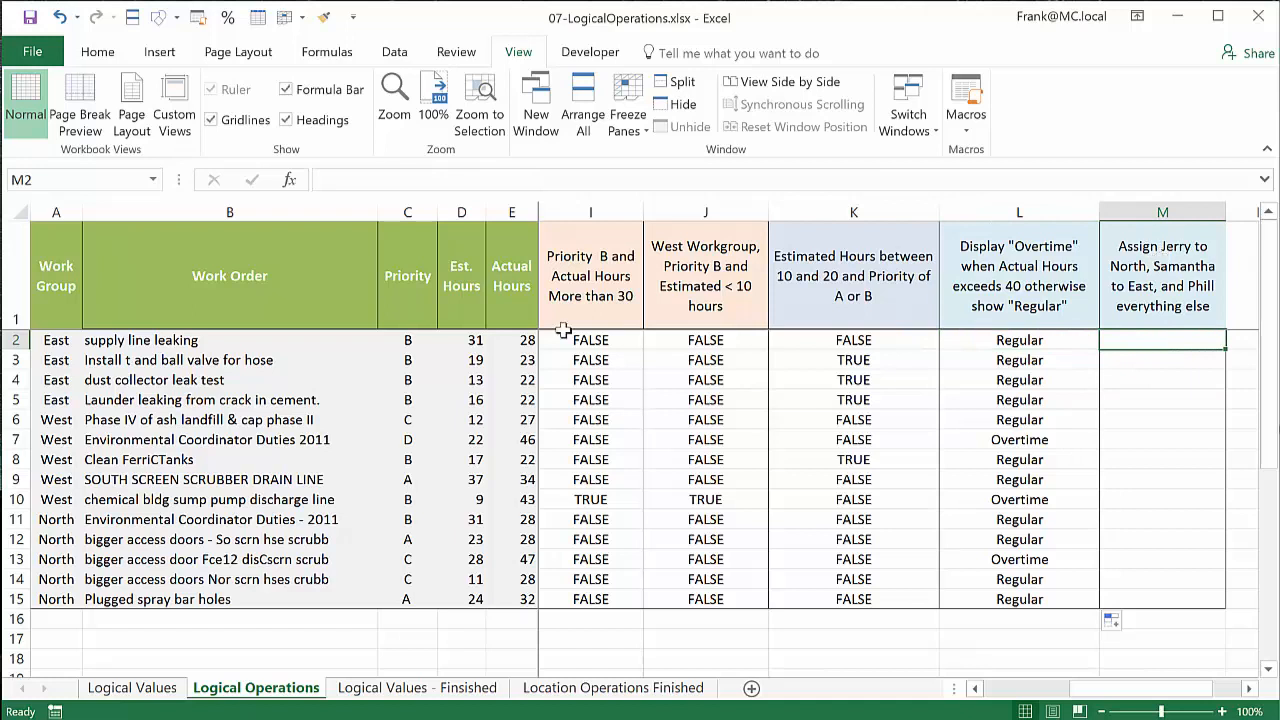
pyautogui.moveTo(50, 519); pyautogui.dragTo(52, 598)
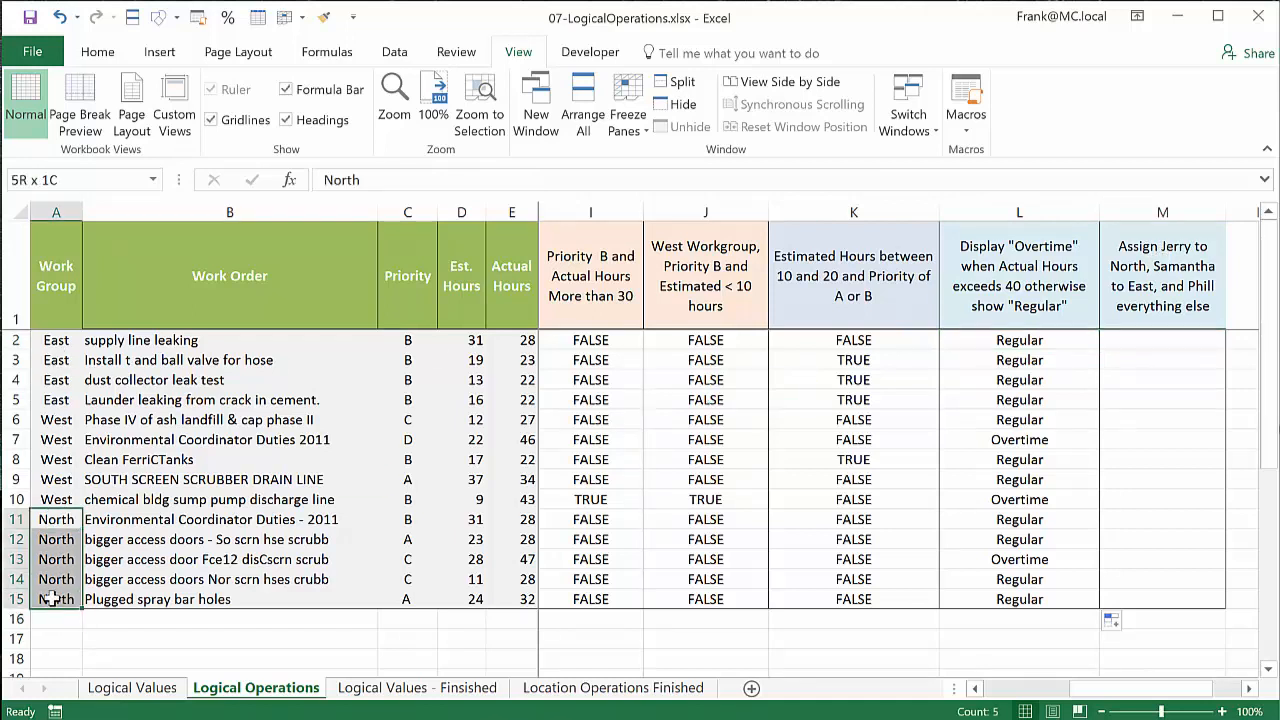
pyautogui.click(1180, 268)
pyautogui.moveTo(57, 340); pyautogui.dragTo(62, 400)
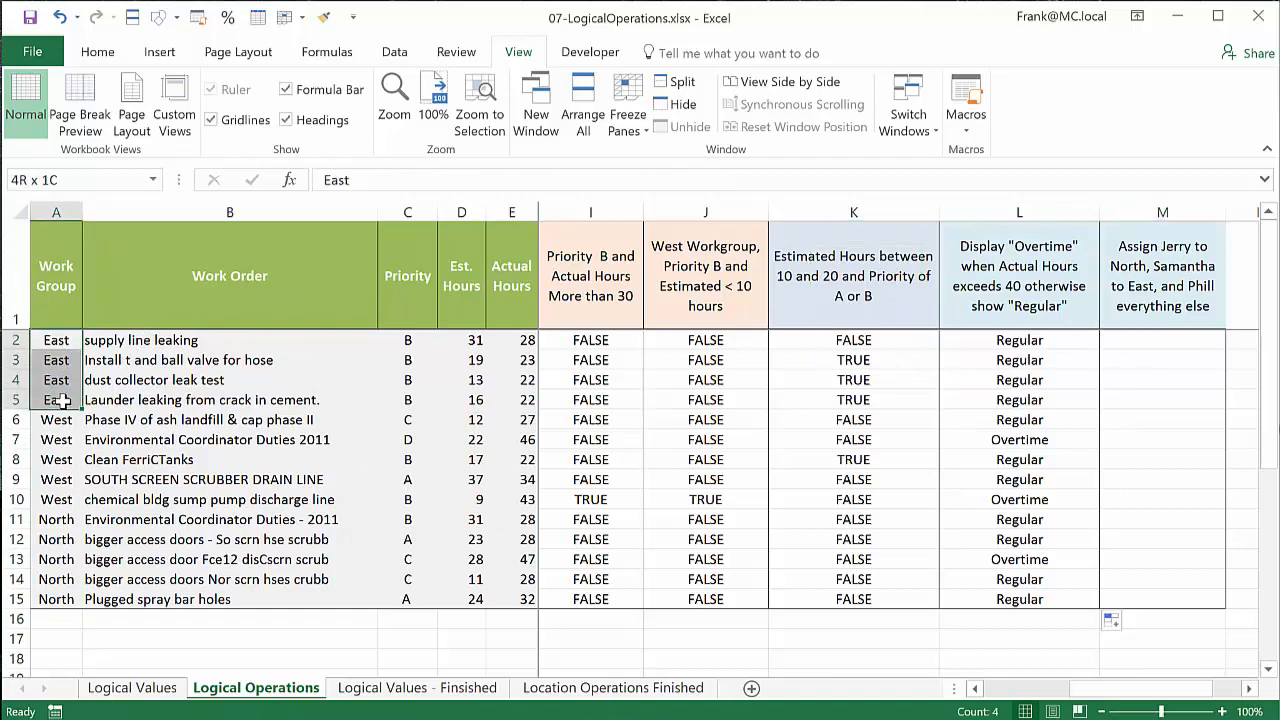
pyautogui.click(1152, 342)
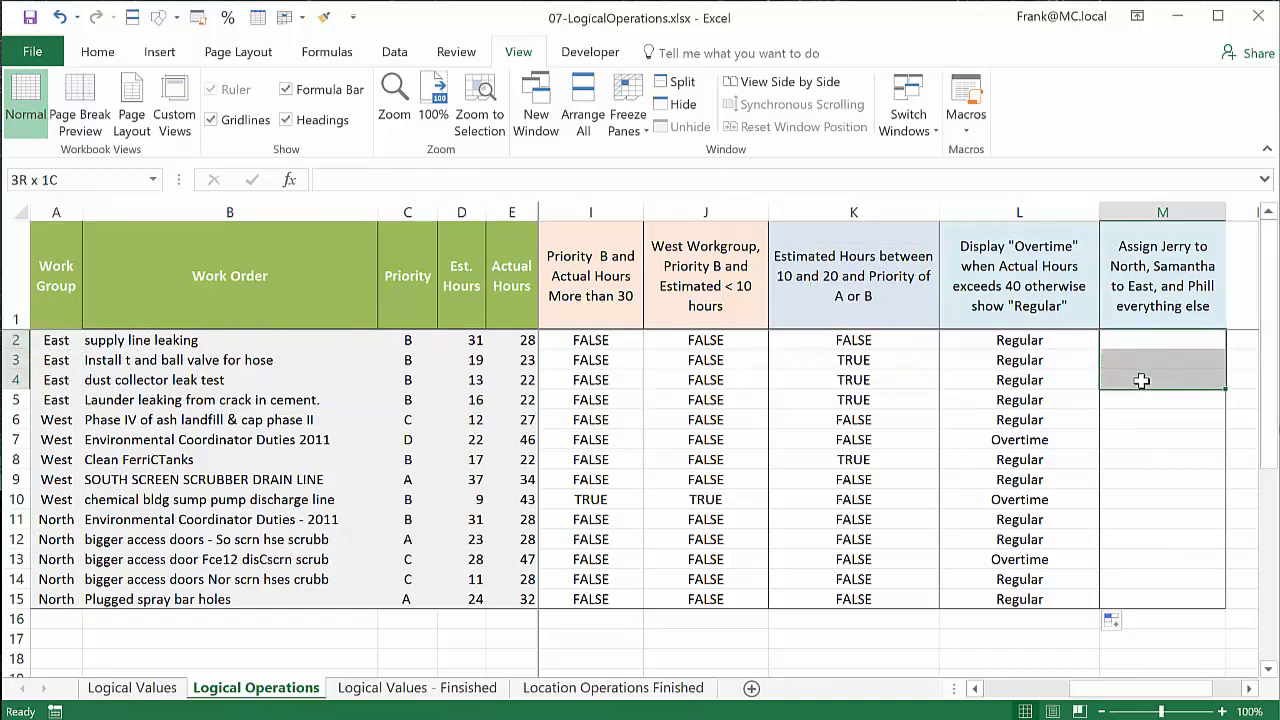
pyautogui.moveTo(1141, 380); pyautogui.dragTo(72, 397)
pyautogui.moveTo(1050, 690); pyautogui.dragTo(1115, 692)
pyautogui.click(1152, 477)
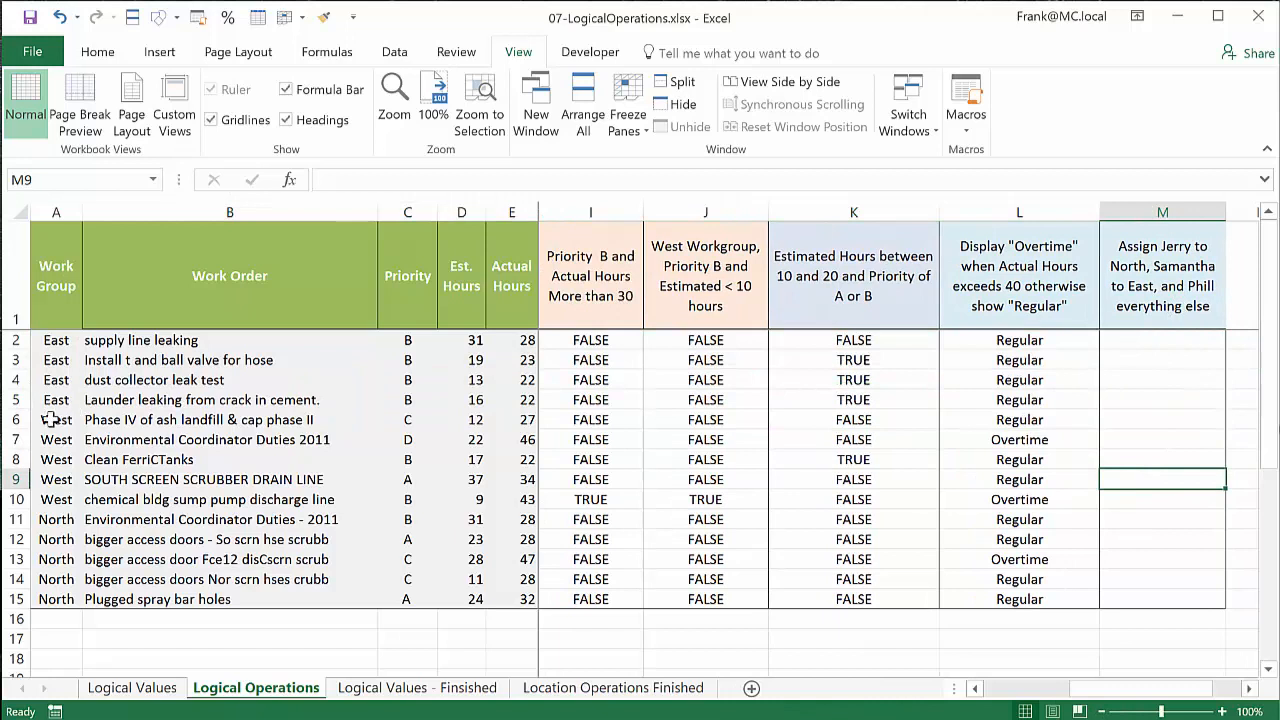
pyautogui.moveTo(52, 419); pyautogui.dragTo(50, 500)
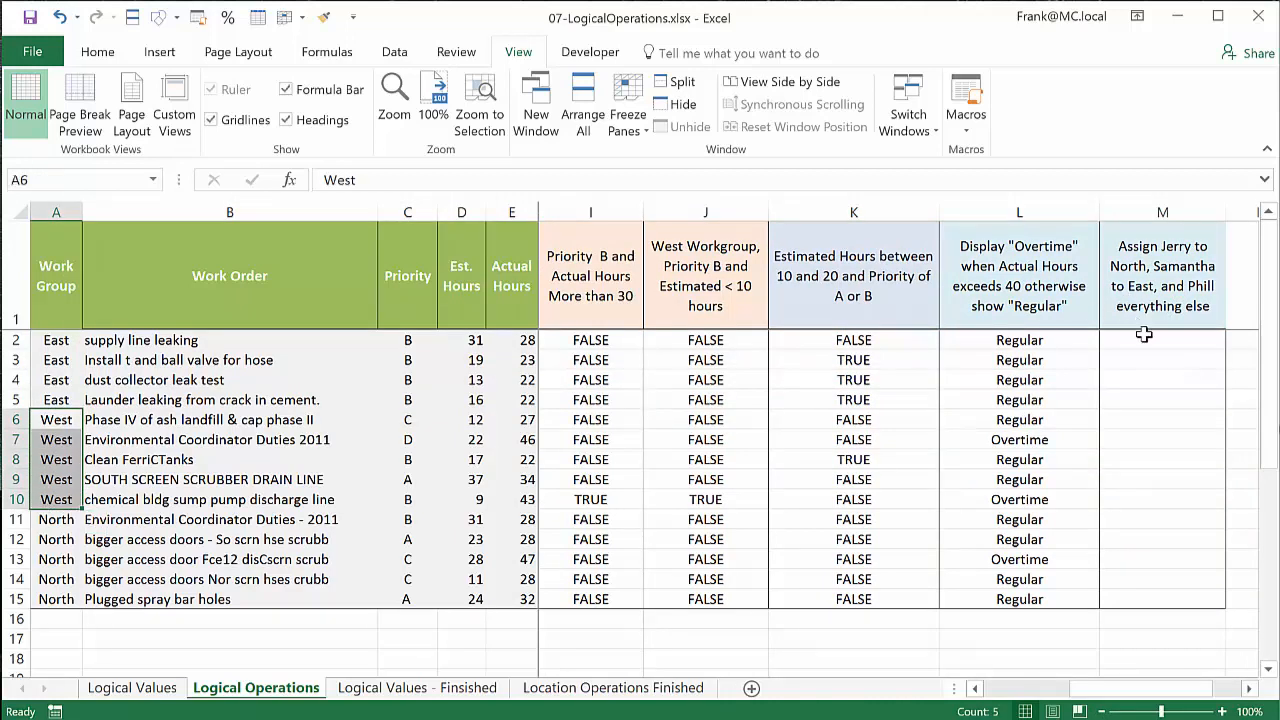
pyautogui.moveTo(1140, 340); pyautogui.dragTo(1133, 405)
pyautogui.moveTo(1153, 526); pyautogui.dragTo(1157, 597)
# Enter an IF formula in M2 that tests A2="North" and returns the North assignee's name if true or "?" if false
pyautogui.click(1151, 344)
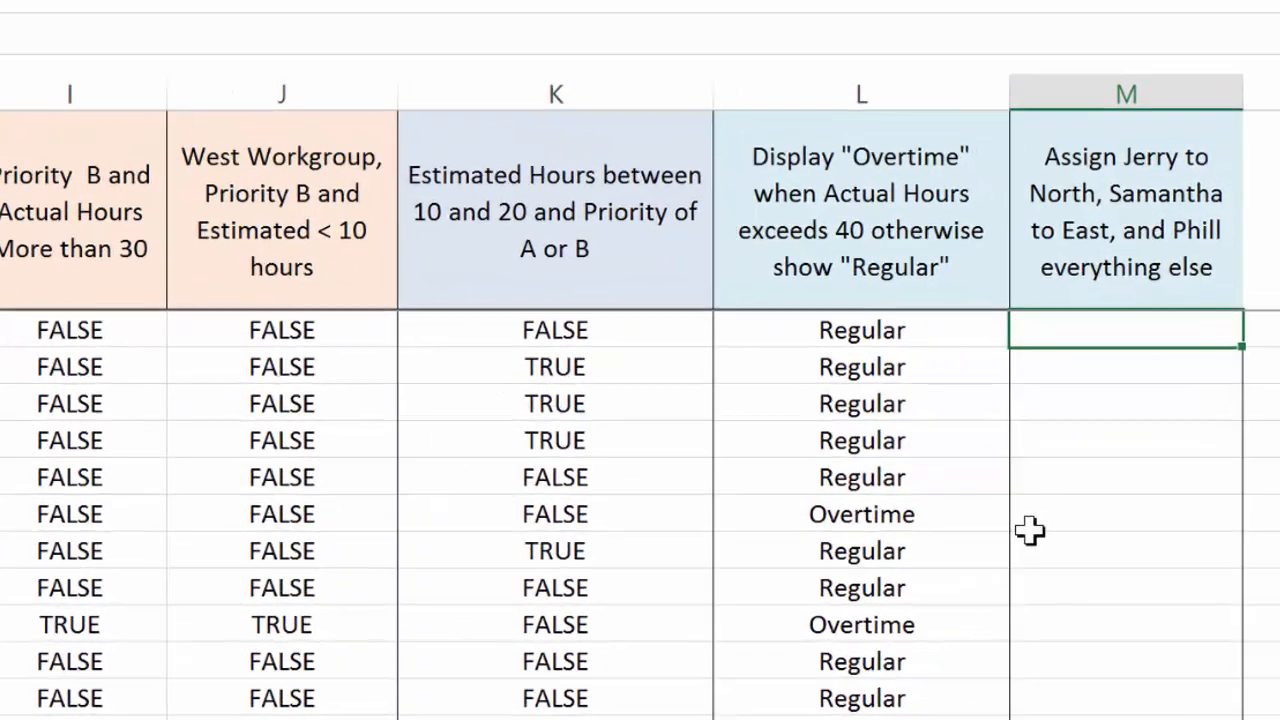
pyautogui.write('=IF(')
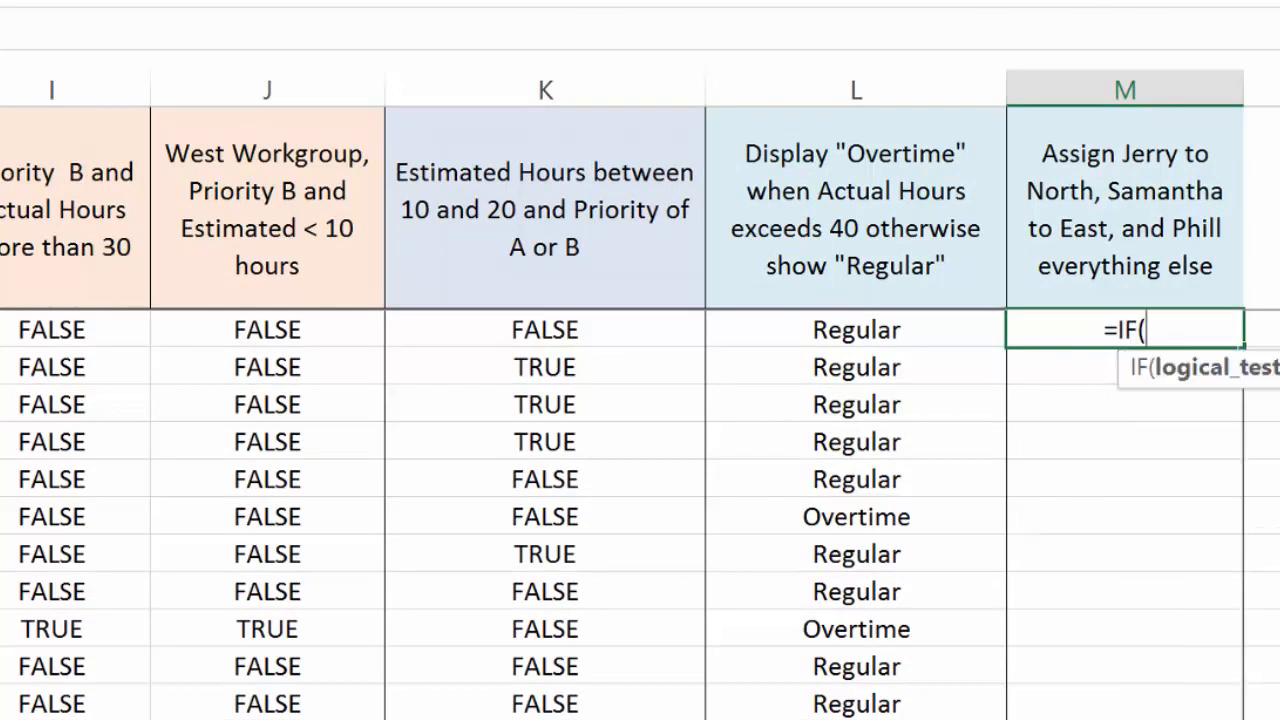
pyautogui.write('A2')
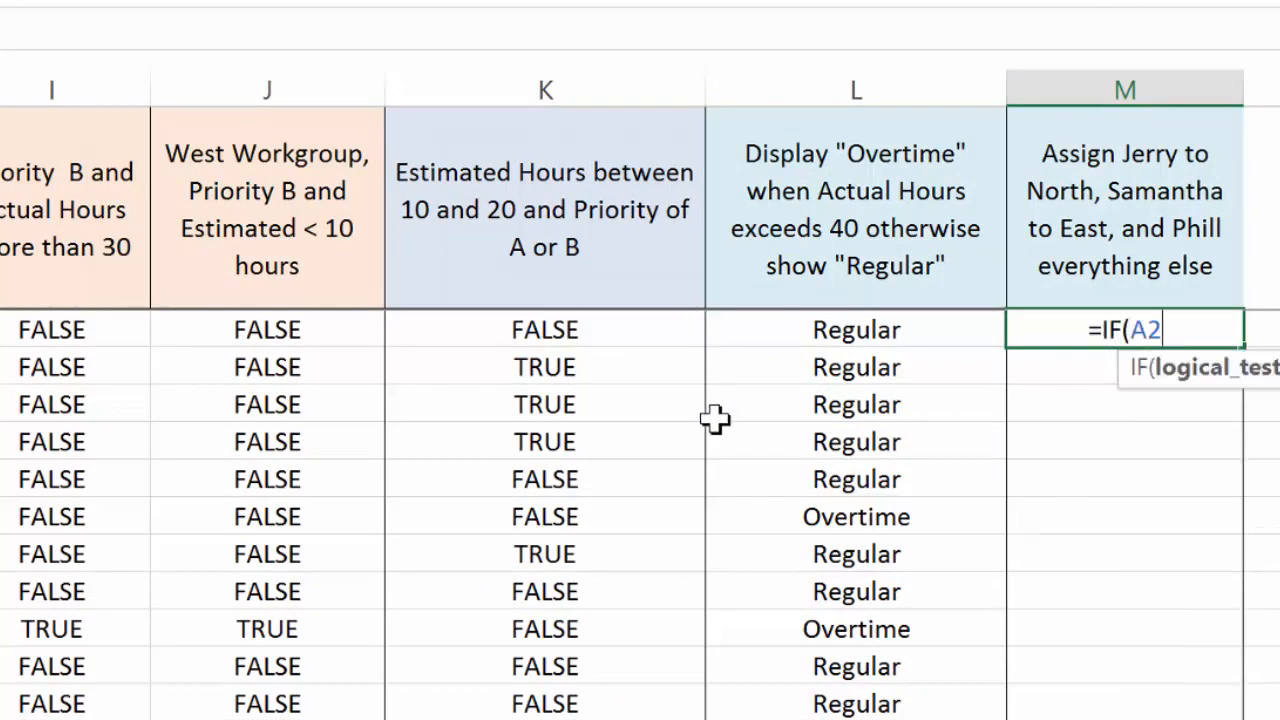
pyautogui.write('=')
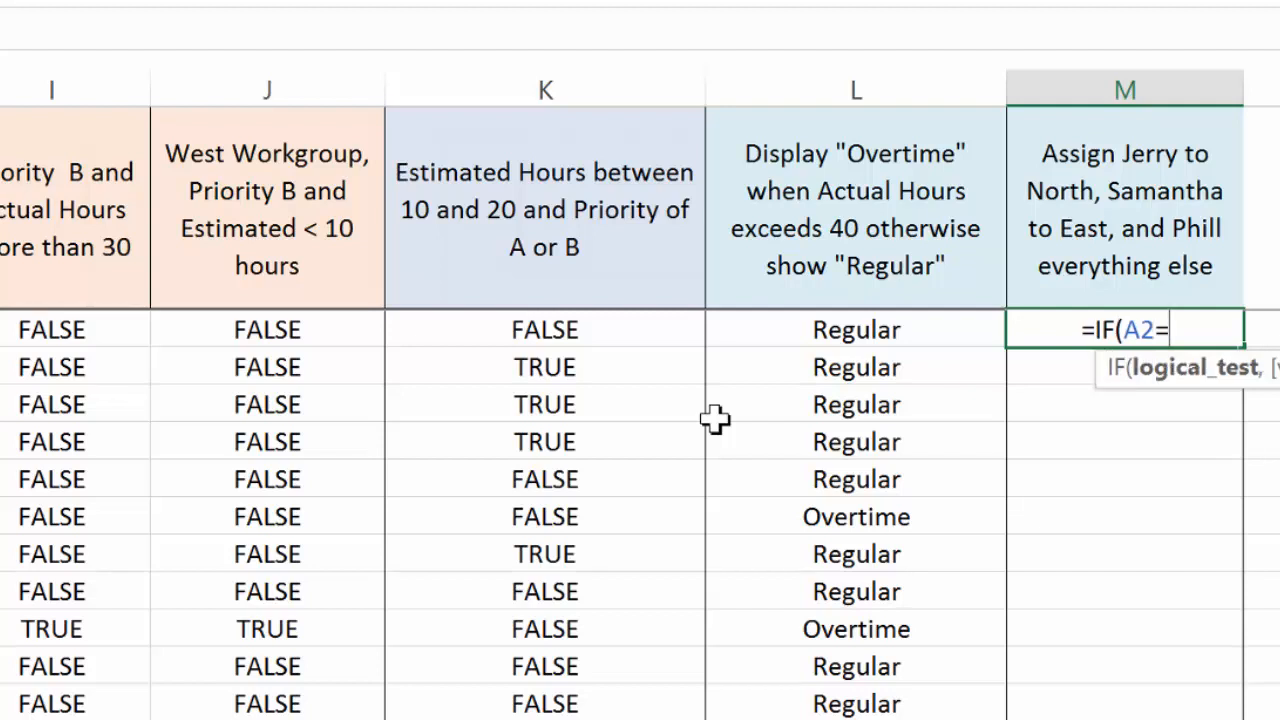
pyautogui.write('"North')
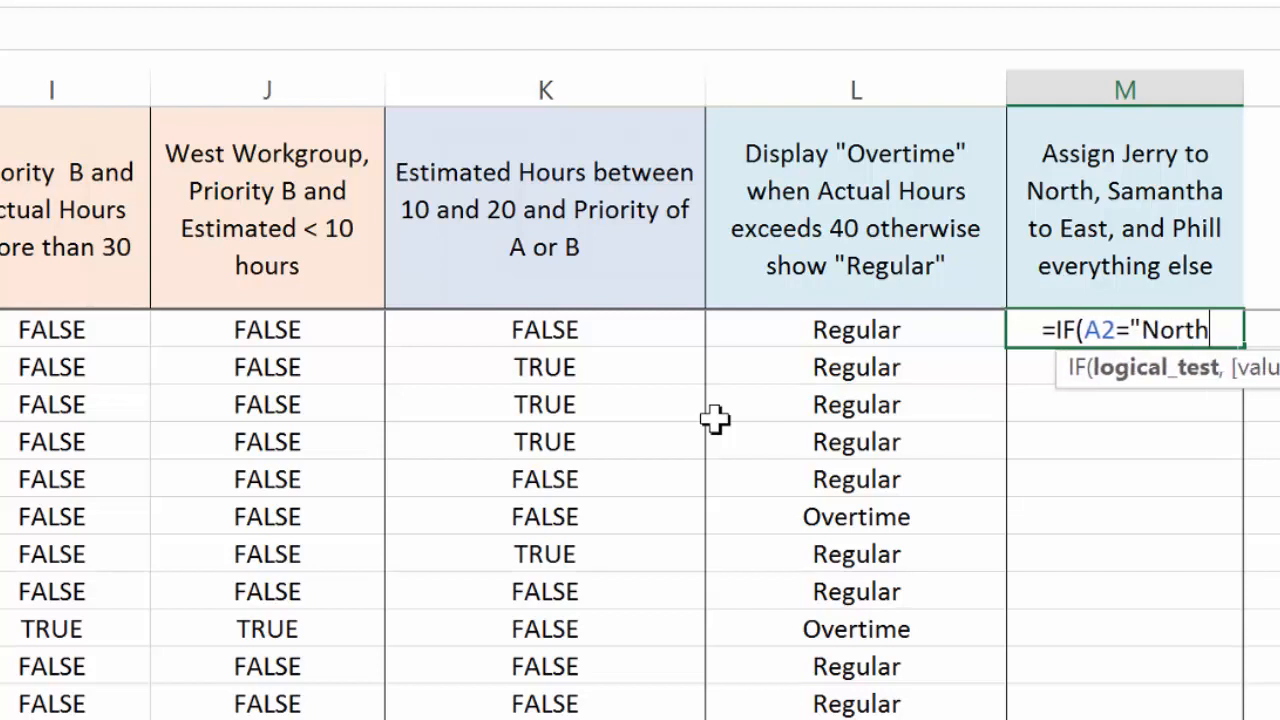
pyautogui.write('", "Jer')
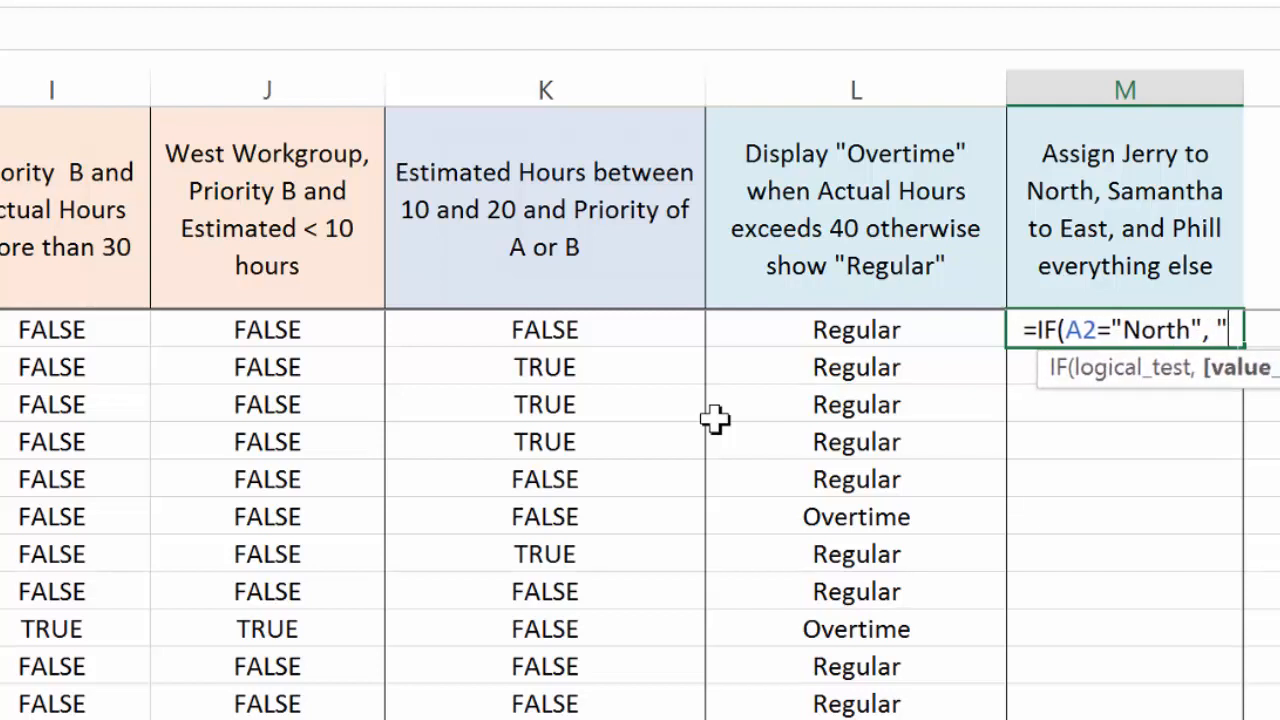
pyautogui.write('ry", "')
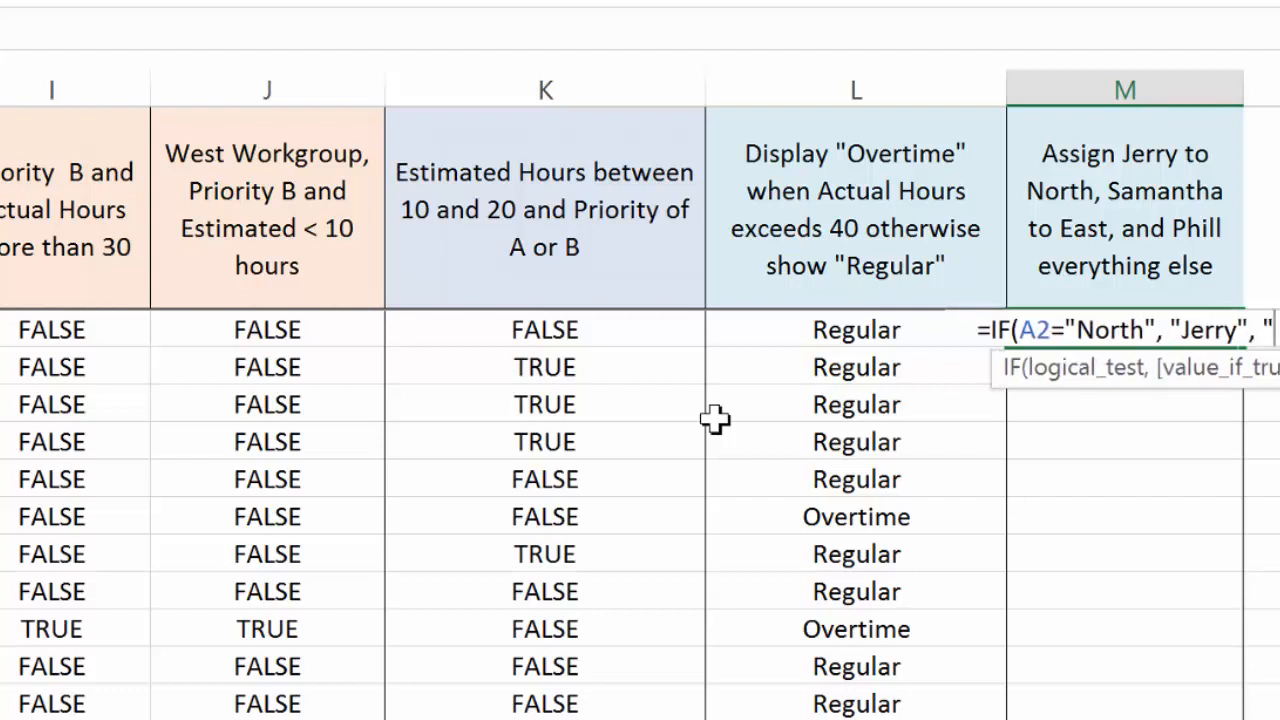
pyautogui.write('?')
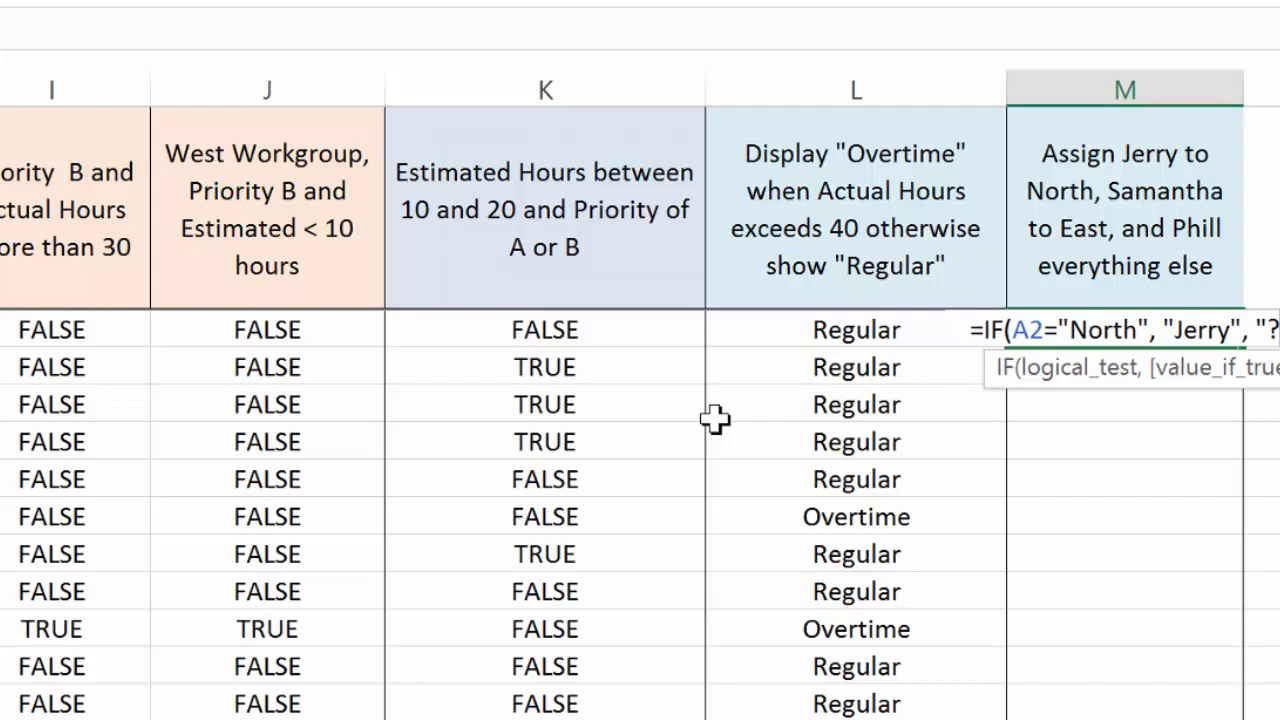
pyautogui.write('")')
pyautogui.press('Return')
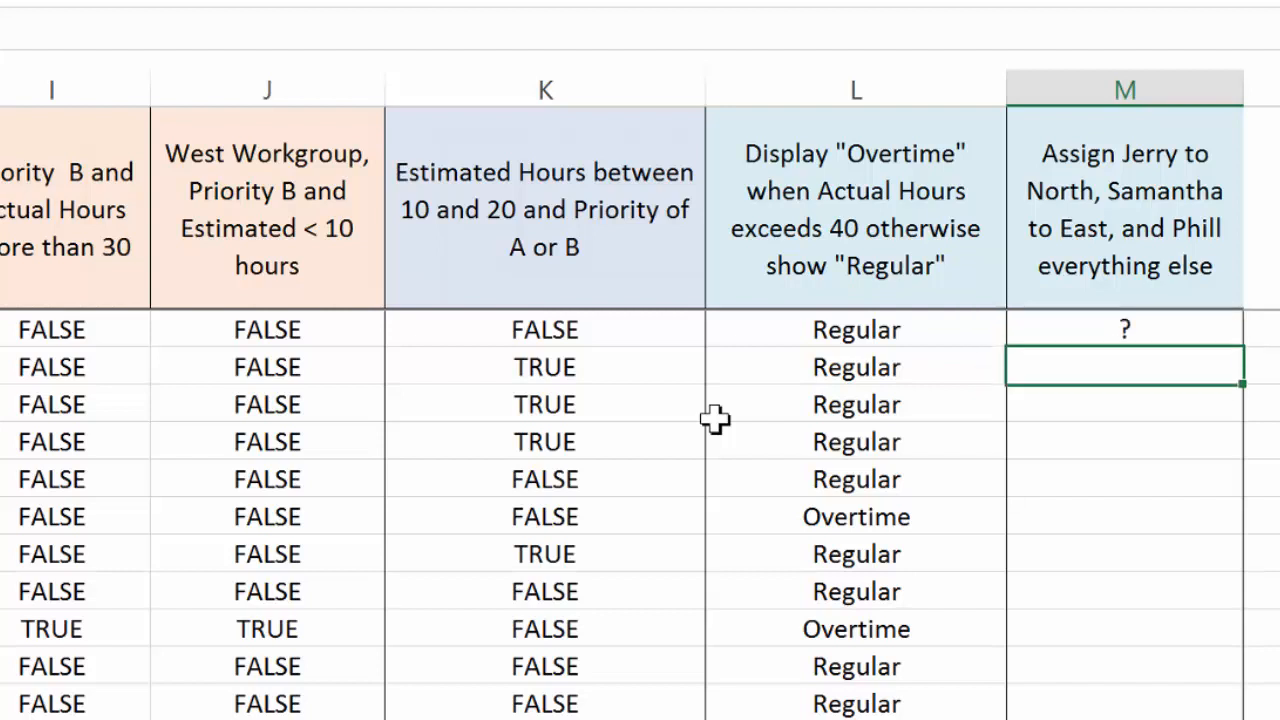
# Review the logical test and true-value arguments of the M2 formula, leaving the edit without changes
pyautogui.click(1125, 329)
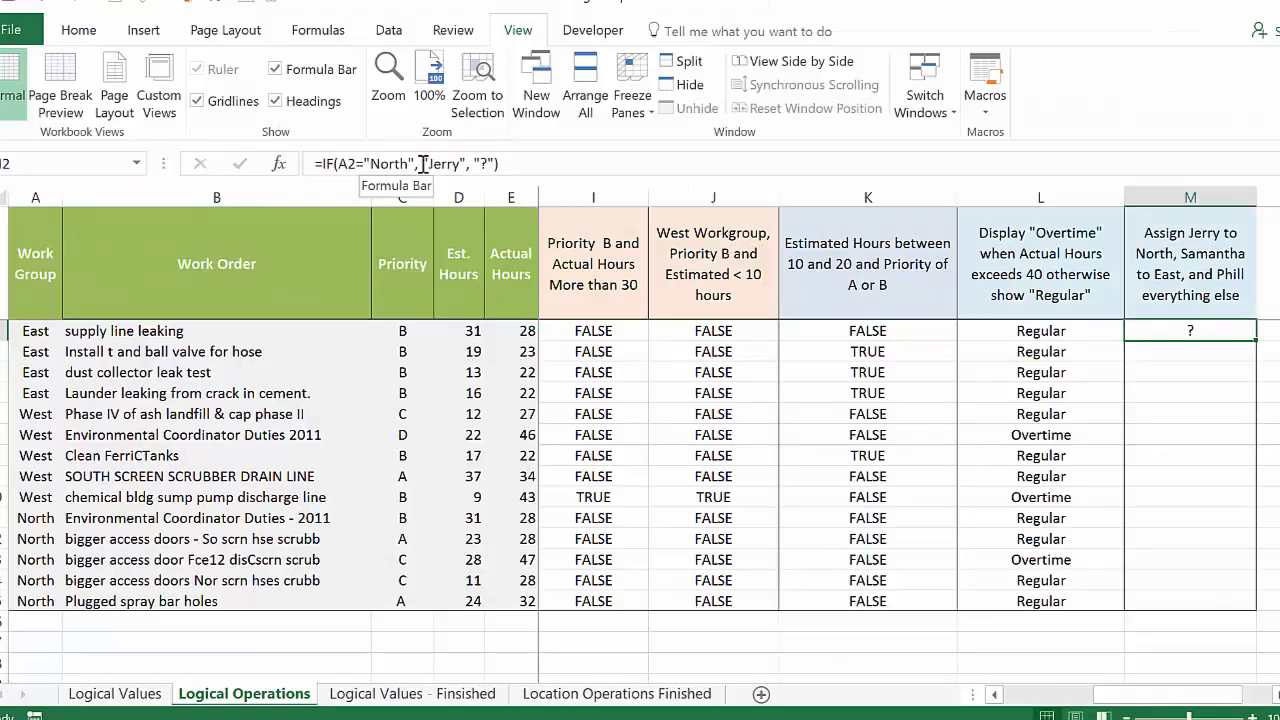
pyautogui.click(418, 163)
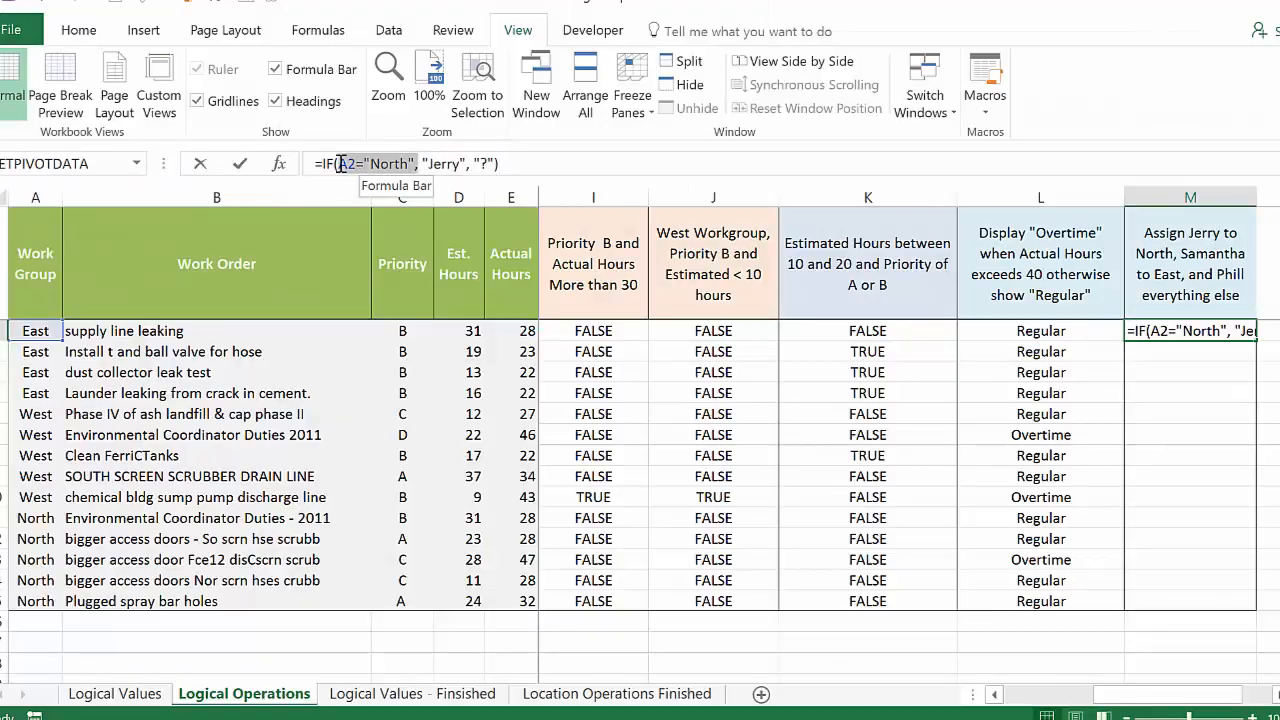
pyautogui.moveTo(421, 163); pyautogui.dragTo(466, 163)
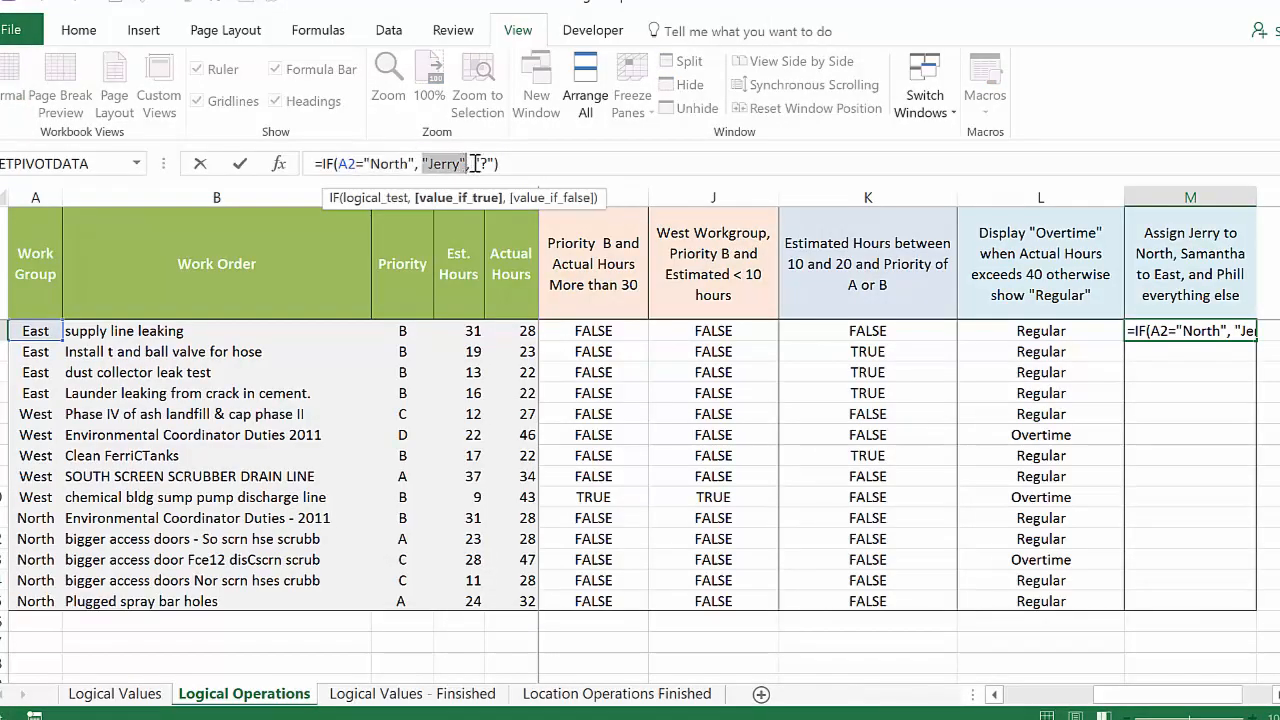
pyautogui.click(1165, 377)
pyautogui.click(1239, 331)
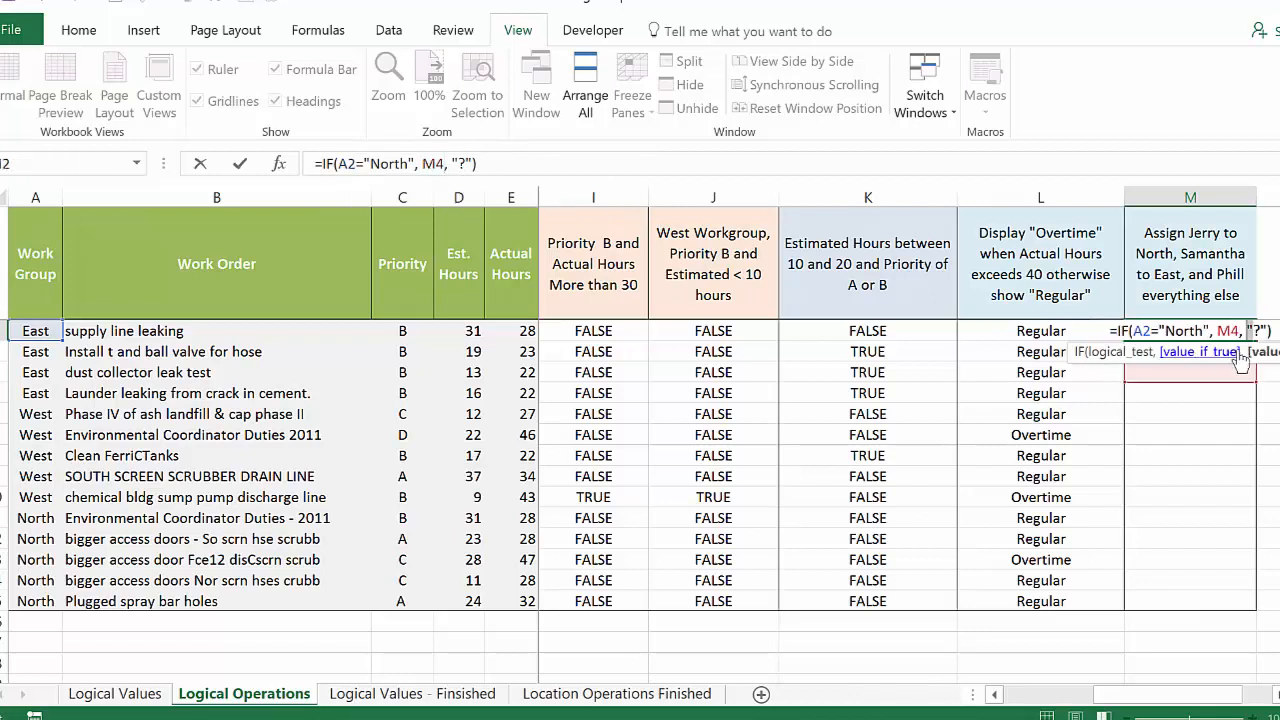
pyautogui.press('Escape')
# Fill the M2 IF formula down column M to row 15 and check the copied formulas in the North rows 11 to 15
pyautogui.doubleClick(1255, 340)
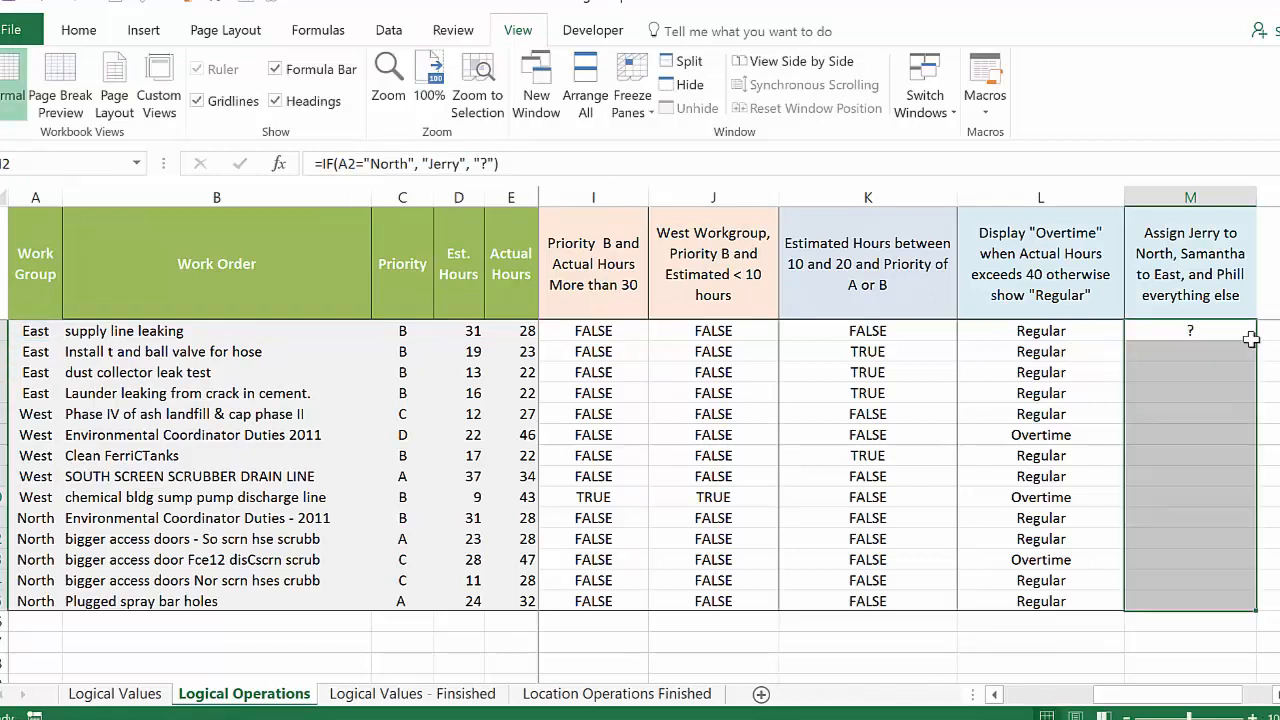
pyautogui.click(1211, 520)
pyautogui.click(1211, 539)
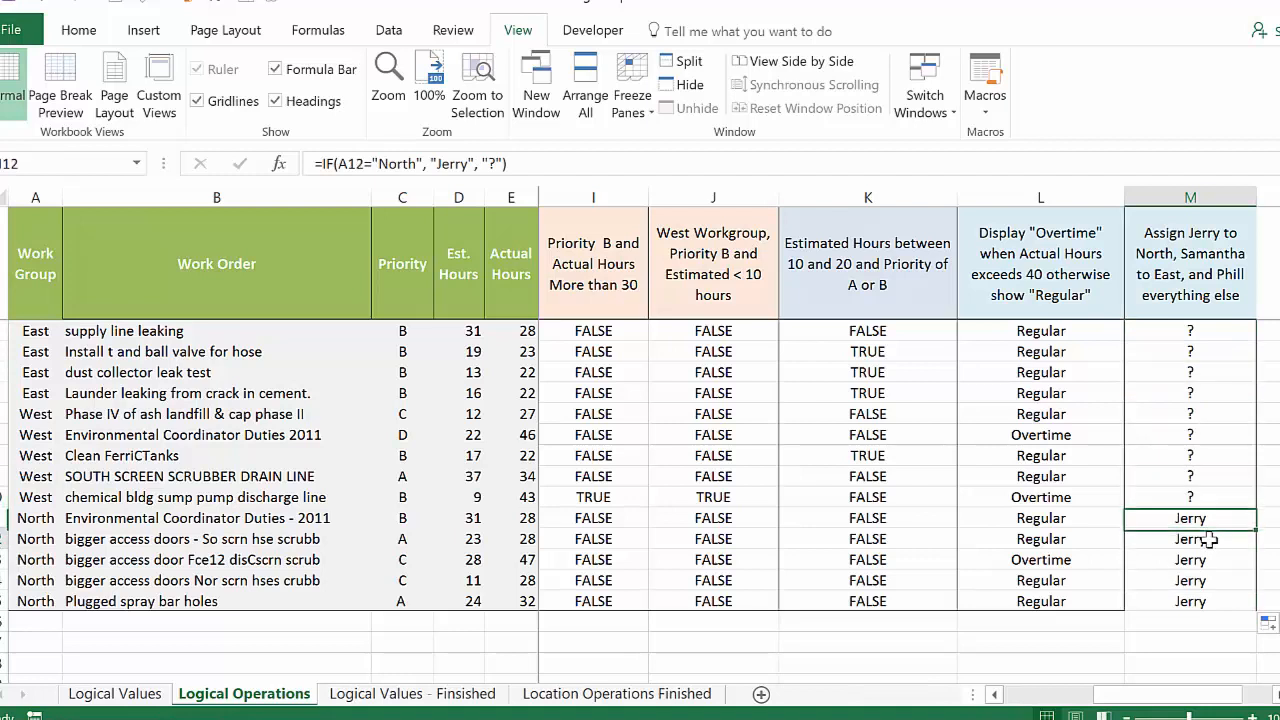
pyautogui.click(1211, 560)
pyautogui.click(1211, 581)
pyautogui.click(1211, 600)
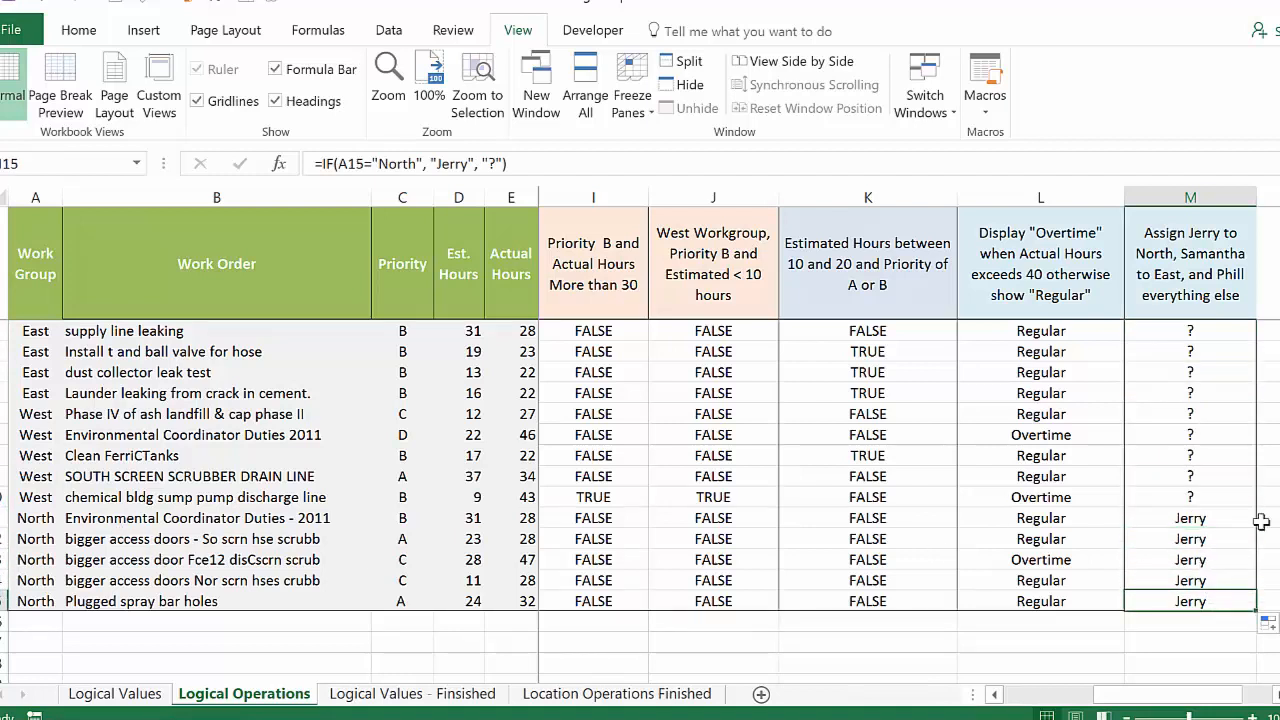
# Replace the "?" false value in the M2 formula with a nested IF() function
pyautogui.click(1202, 333)
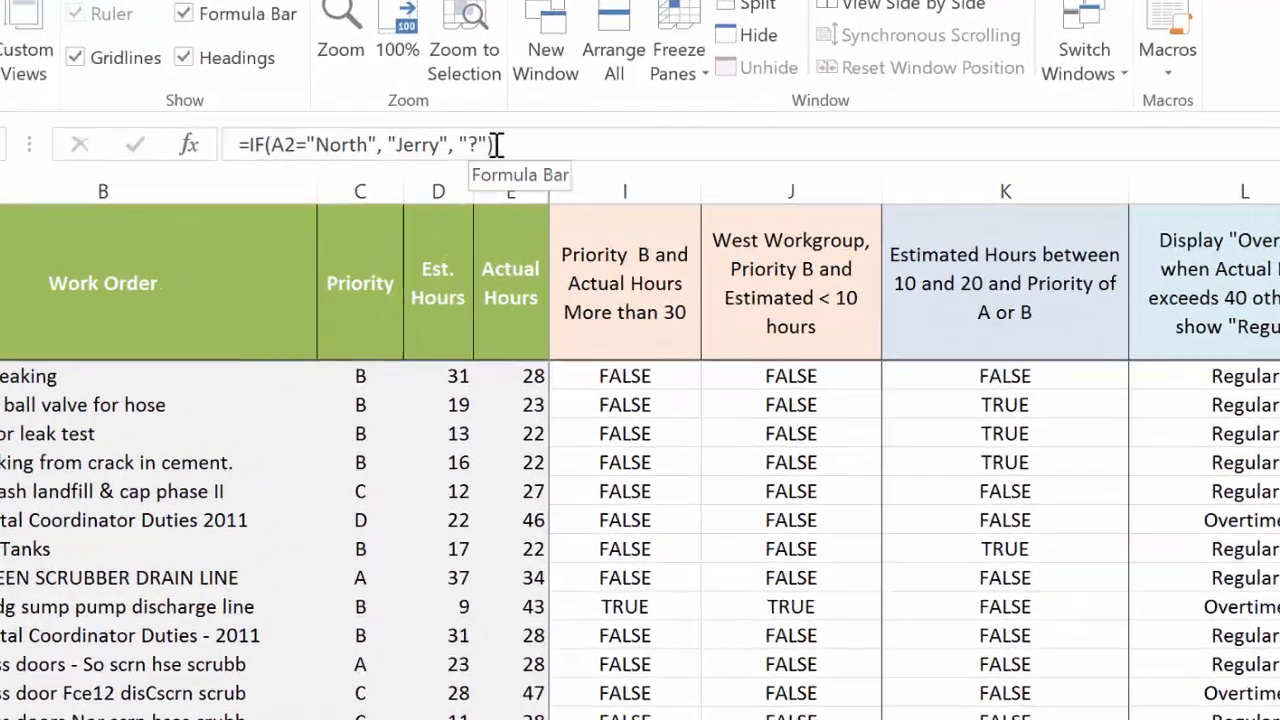
pyautogui.moveTo(484, 118); pyautogui.dragTo(443, 118)
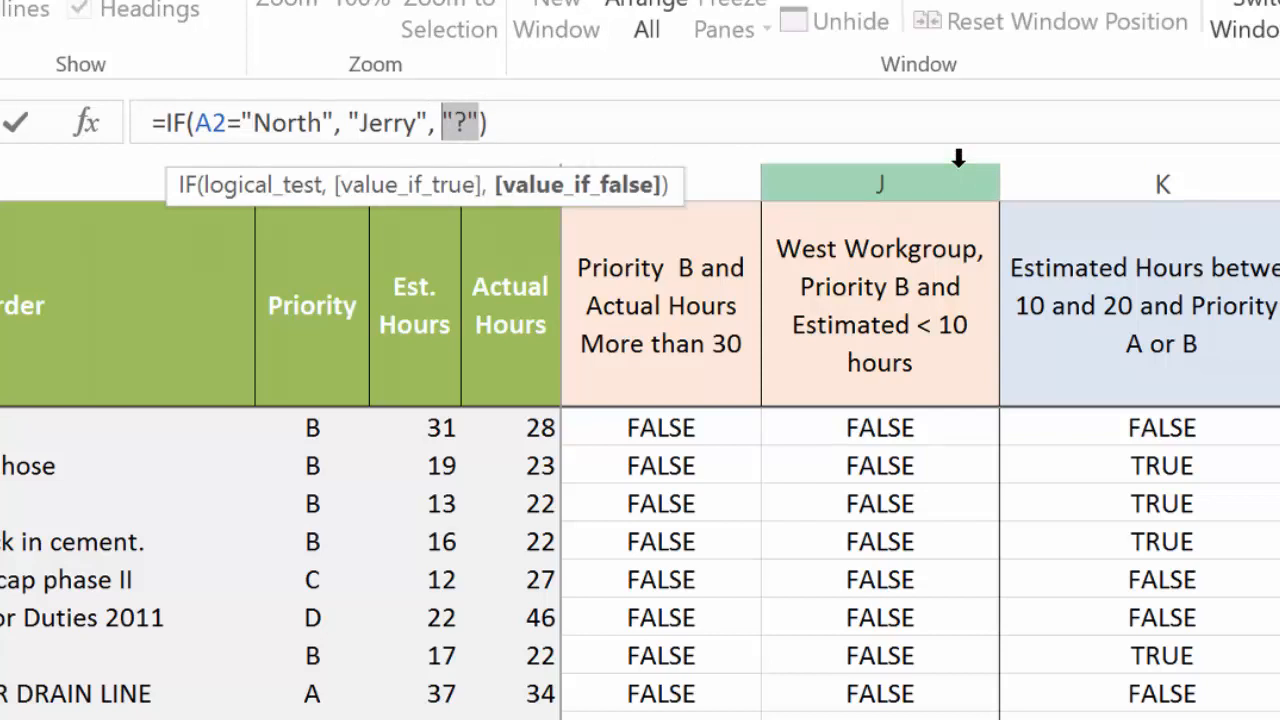
pyautogui.write('IF(')
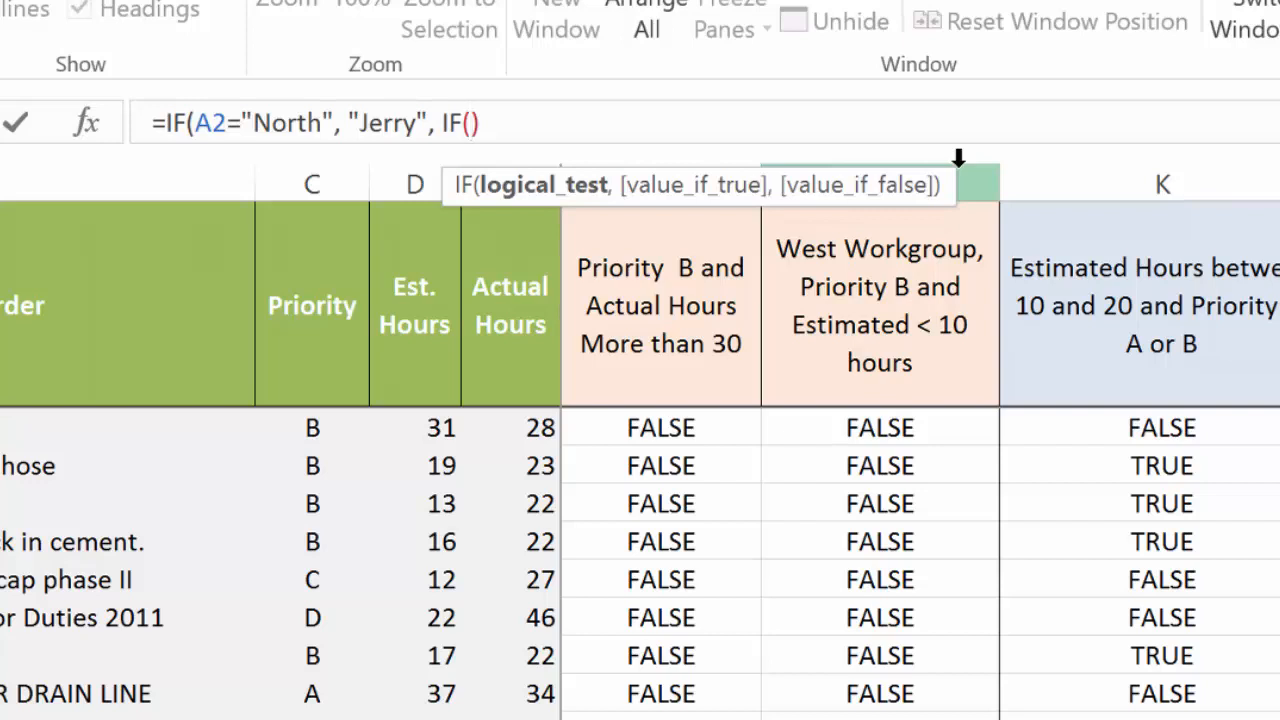
# Set the logical test of the nested IF in the M2 formula to A2="East"
pyautogui.write('AC="Sa')
pyautogui.press('BackSpace')
pyautogui.press('BackSpace')
pyautogui.press('BackSpace')
pyautogui.press('BackSpace')
pyautogui.press('BackSpace')
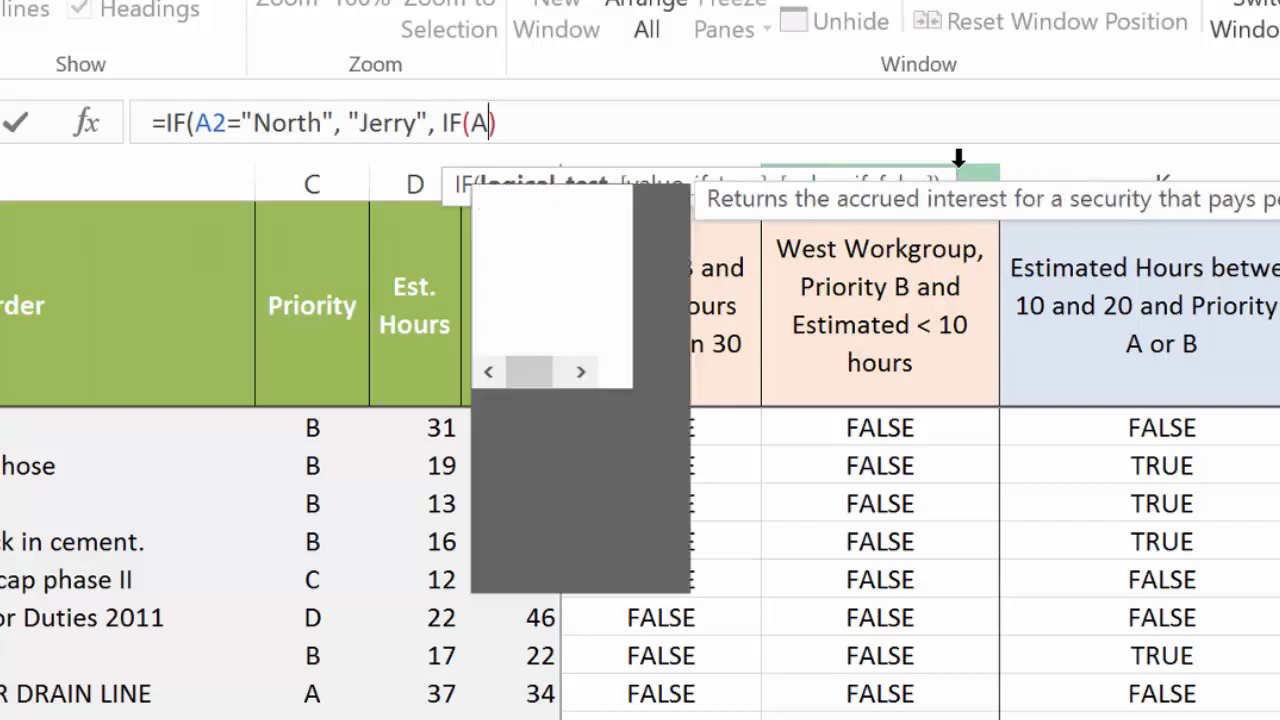
pyautogui.write('2')
pyautogui.write('="Saman')
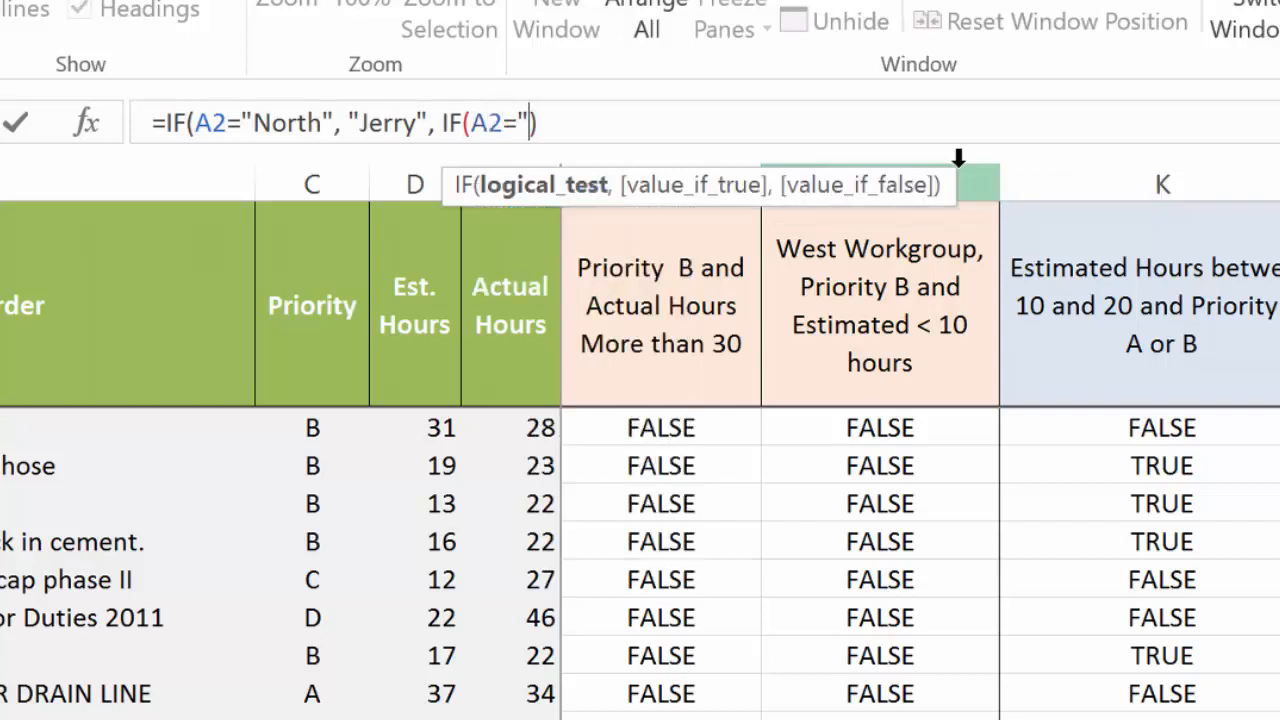
pyautogui.write('tha"')
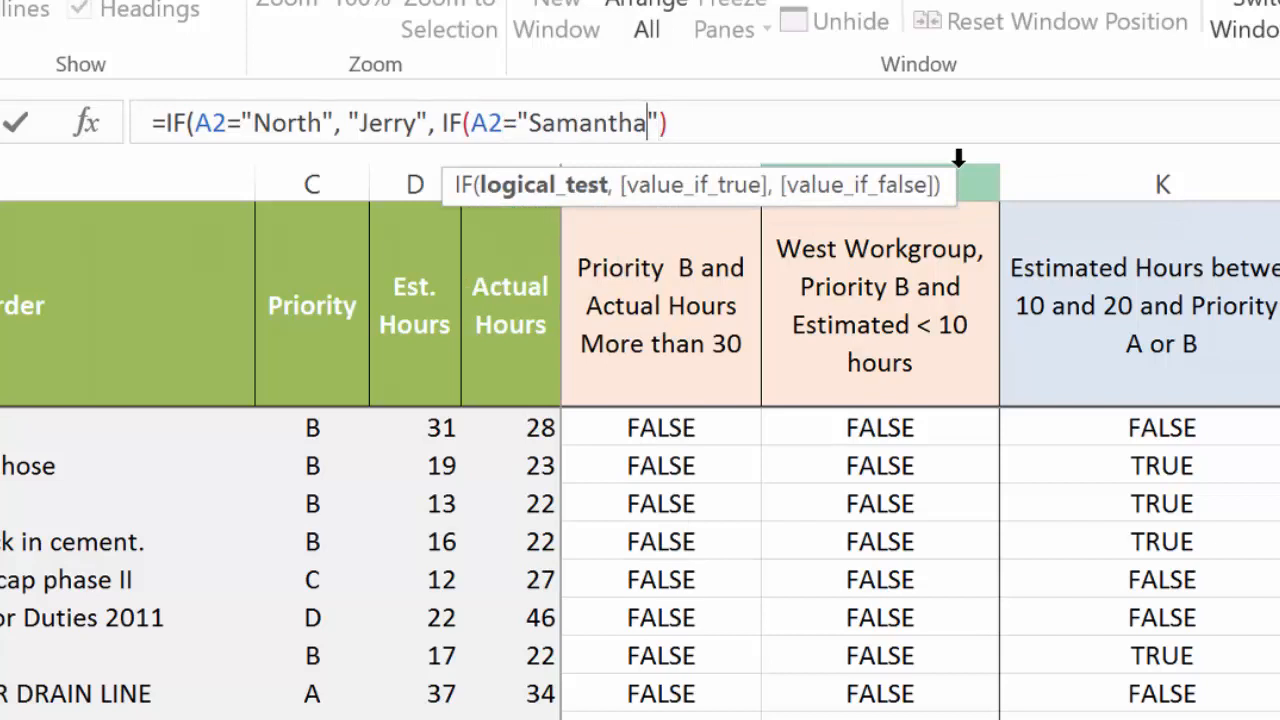
pyautogui.hotkey('ctrl', 'shift', 'Left')
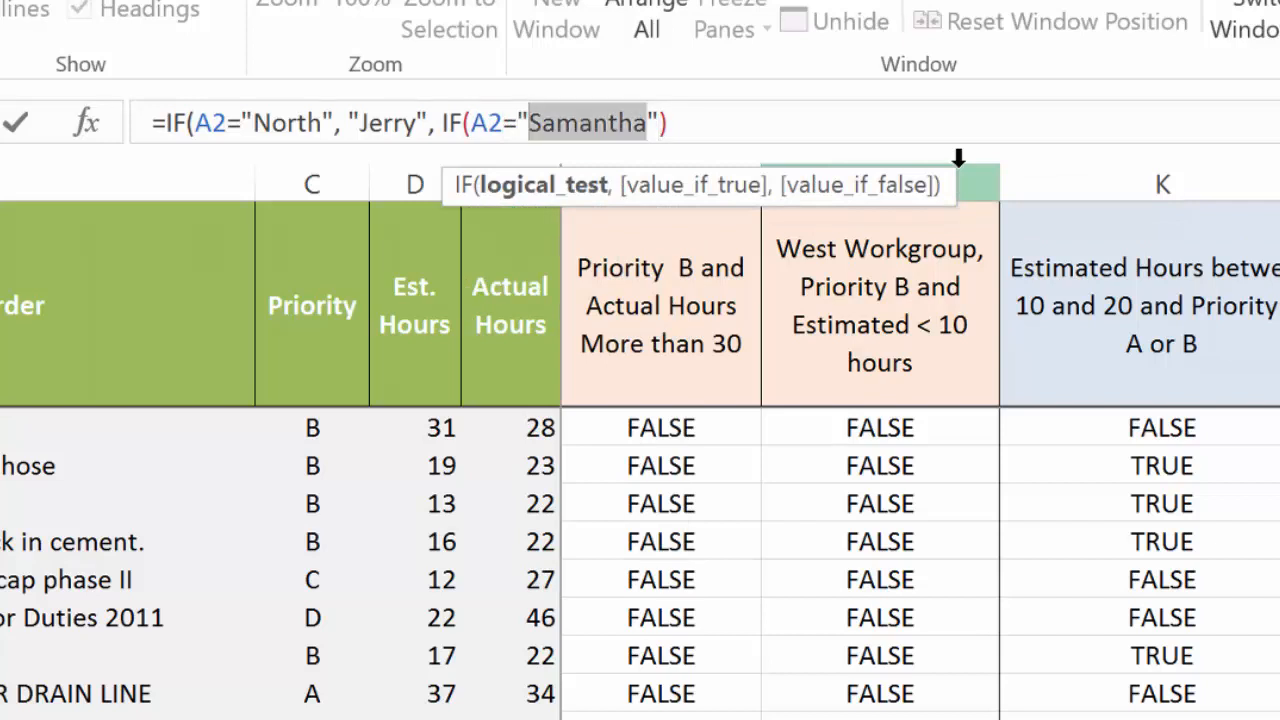
pyautogui.write('"East"')
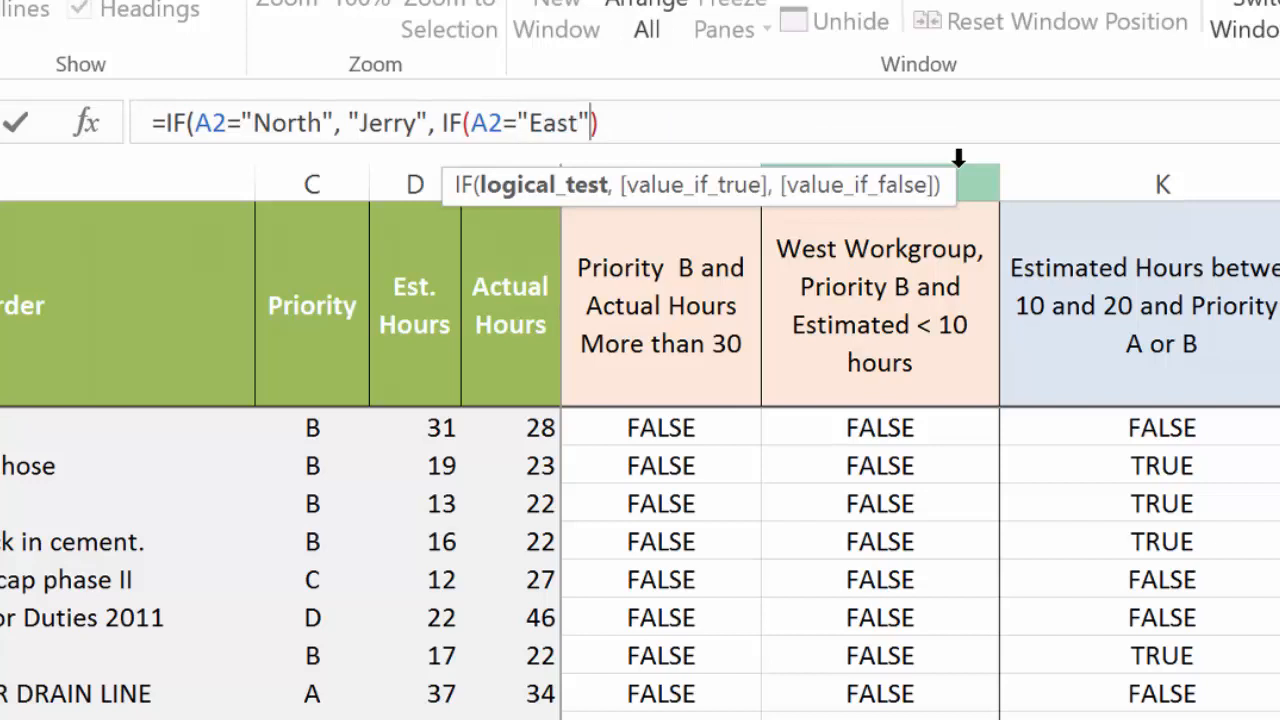
# Complete the nested IF in M2 with the East assignee's name if true and the remaining assignee's name if false, and enter the formula
pyautogui.write(', "S')
pyautogui.write('manth')
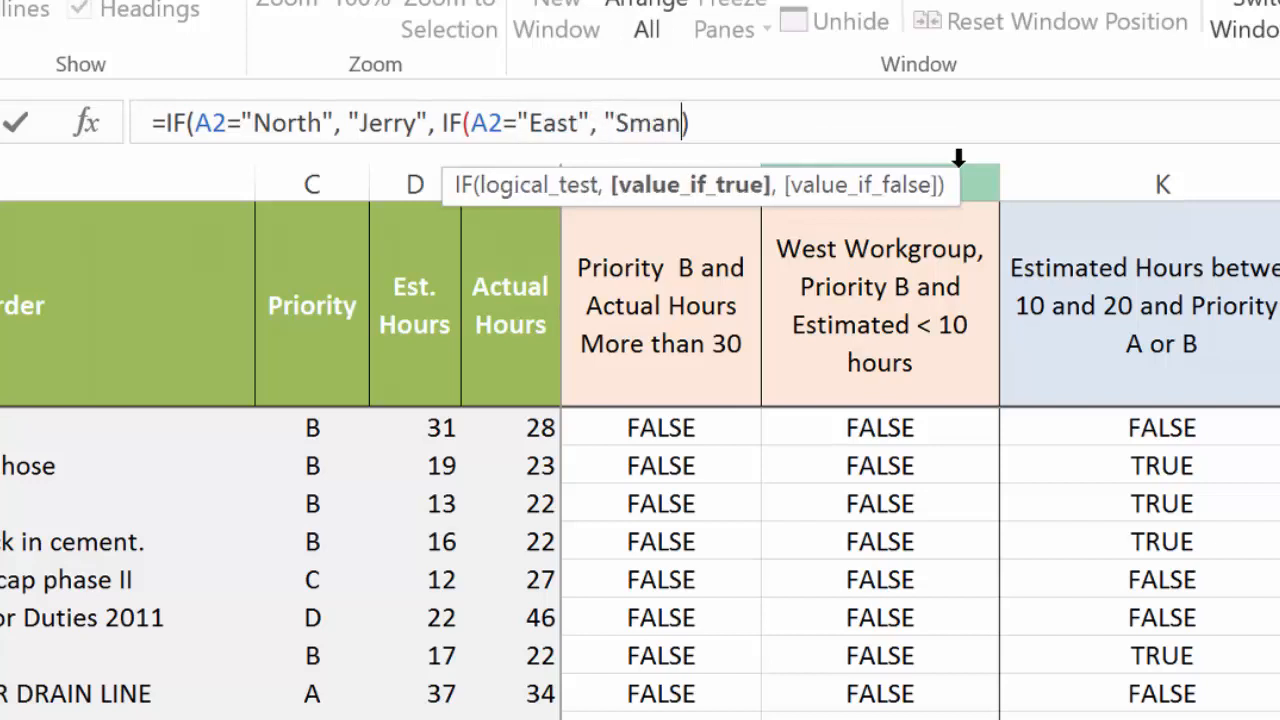
pyautogui.press('BackSpace')
pyautogui.press('BackSpace')
pyautogui.press('BackSpace')
pyautogui.write('ntha",')
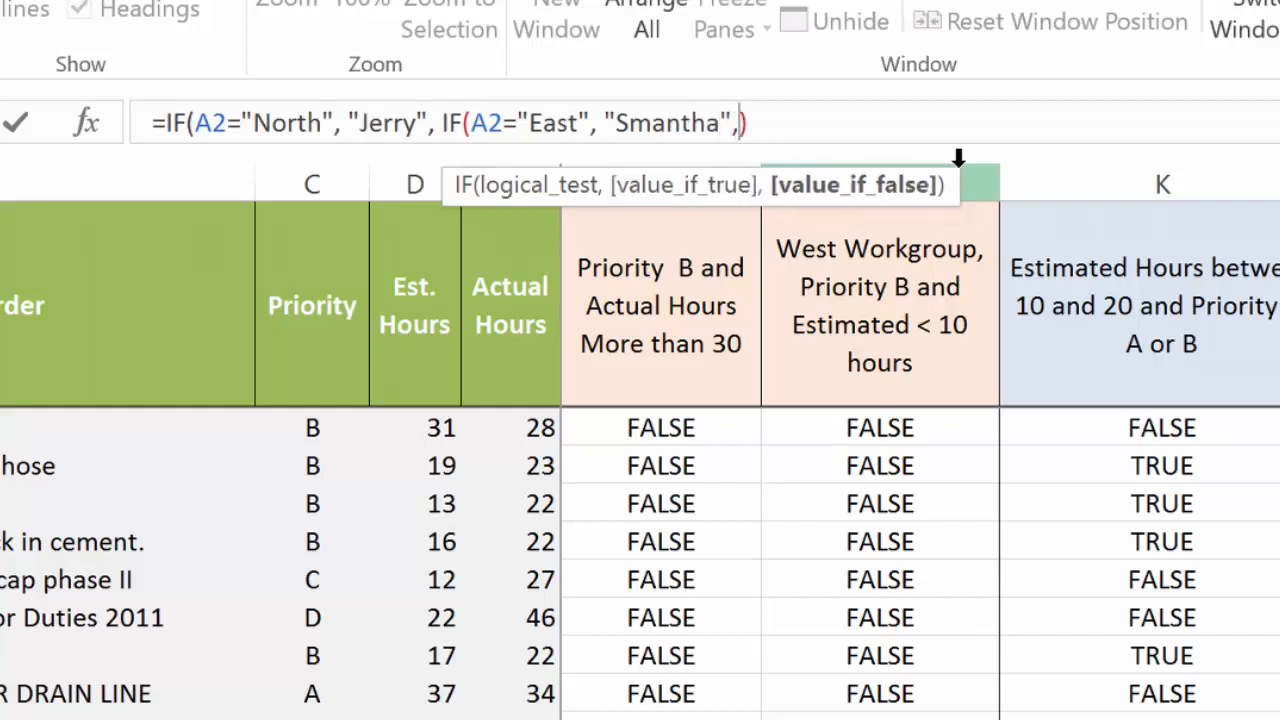
pyautogui.write('"Phil')
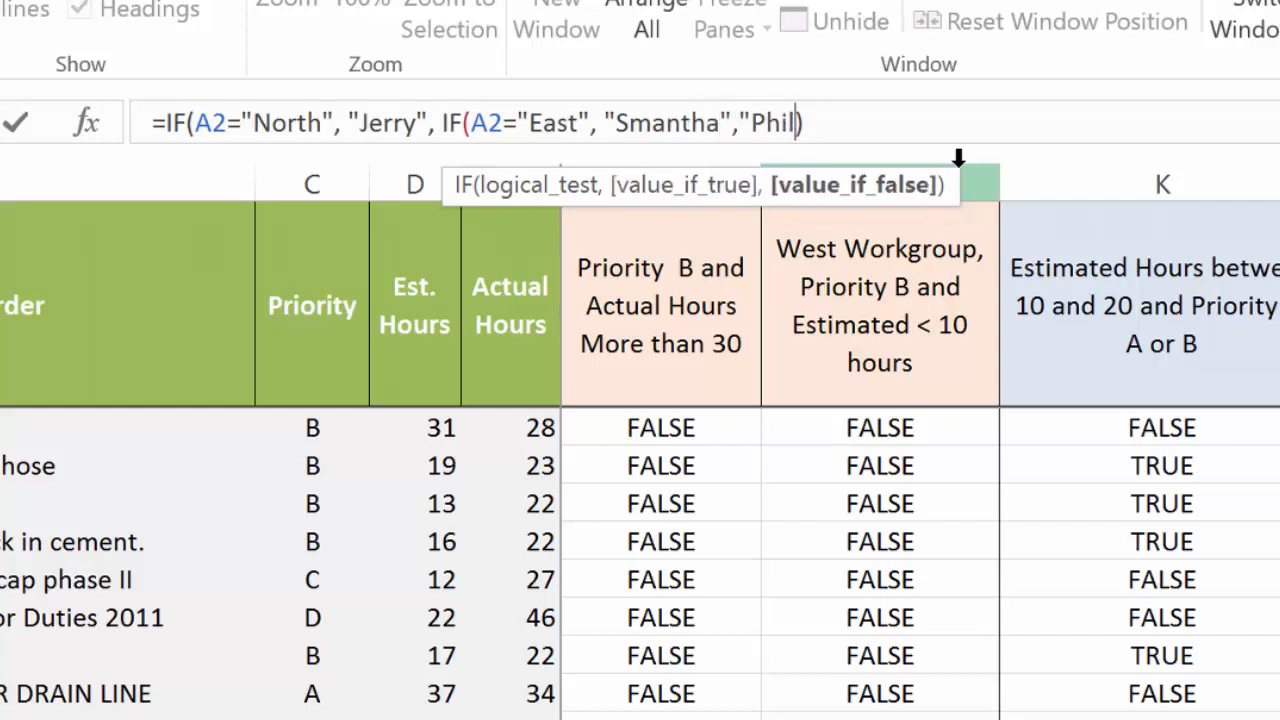
pyautogui.write('")')
pyautogui.press('Return')
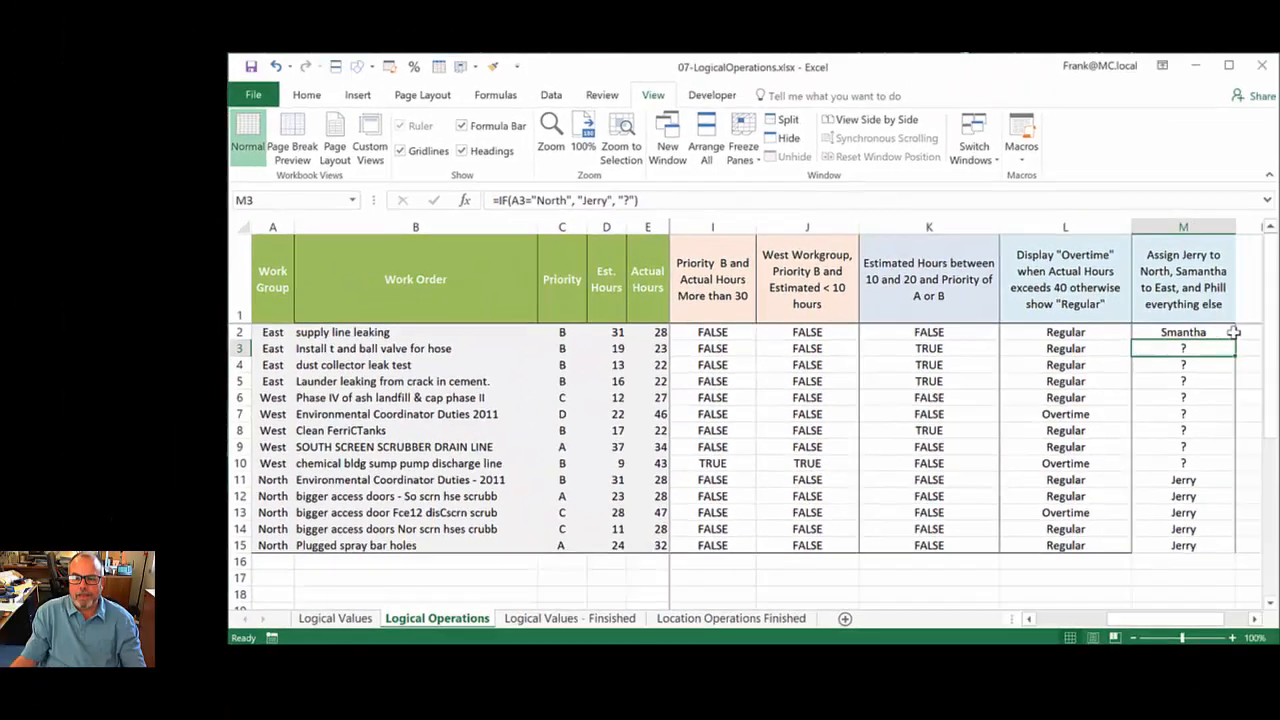
# Fill the nested IF formula from M2 down to M15 and check the copied results in the North and West rows
pyautogui.click(1215, 333)
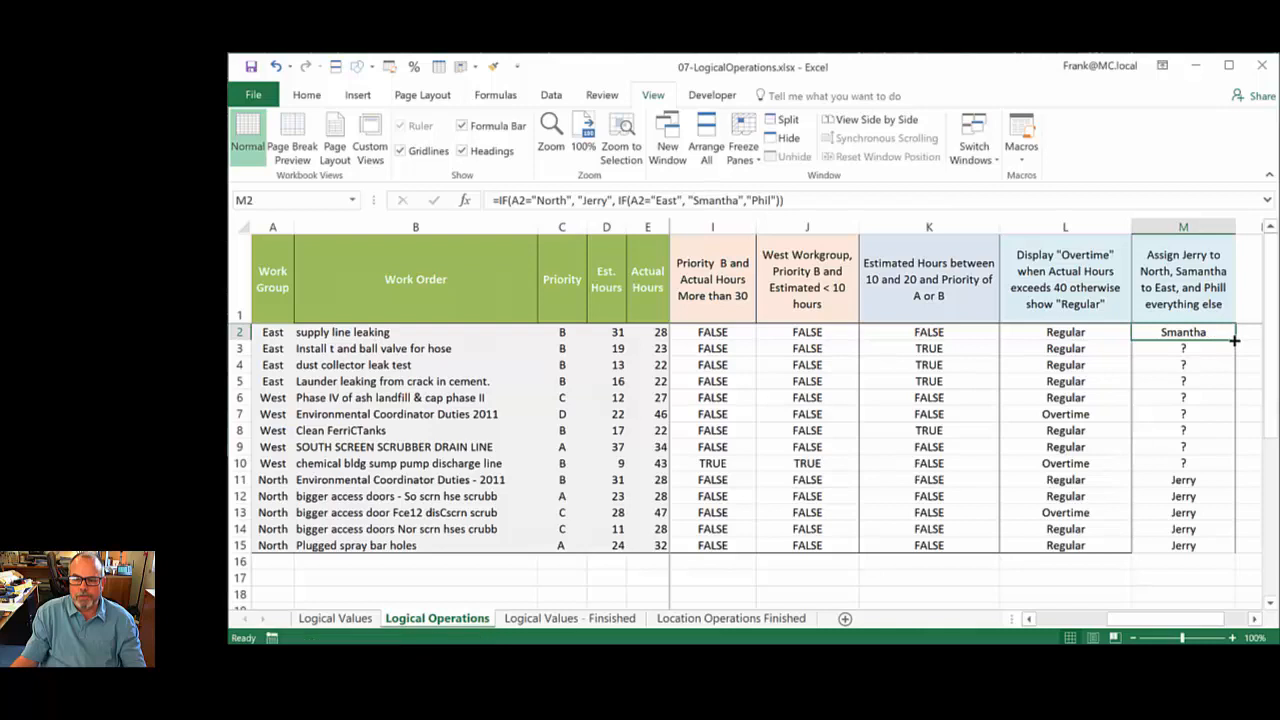
pyautogui.doubleClick(1235, 340)
pyautogui.click(1215, 345)
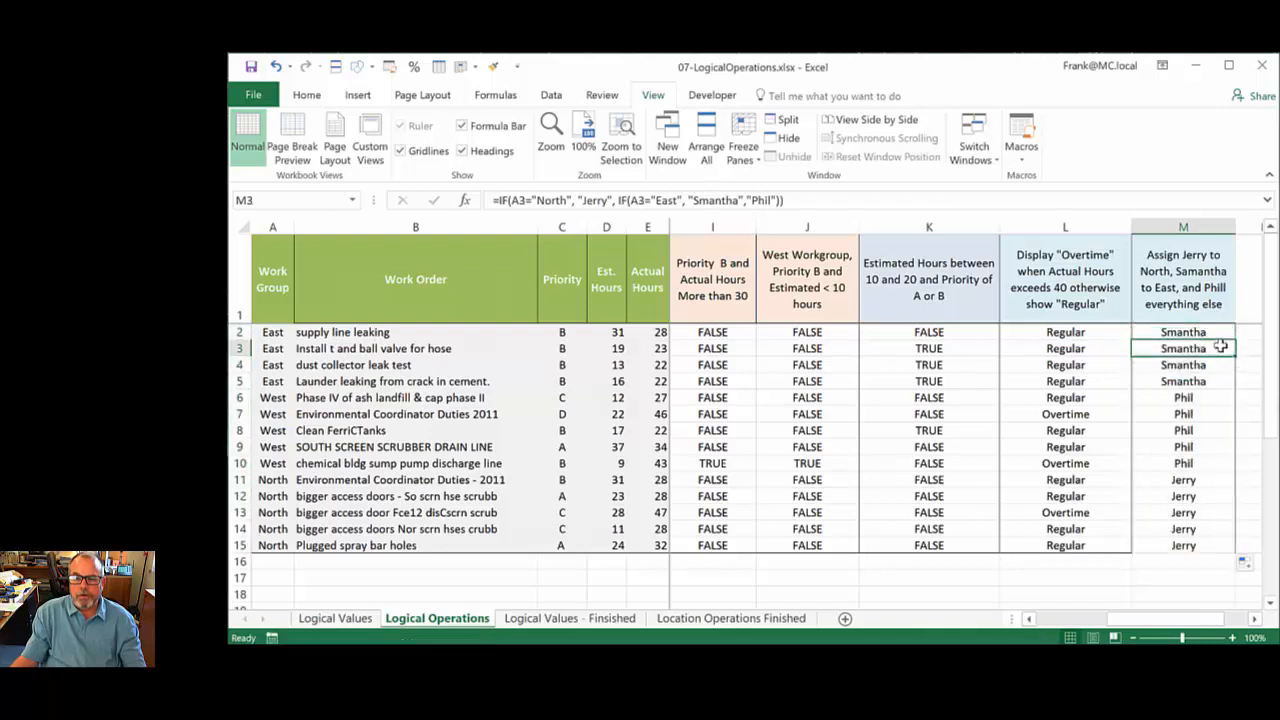
pyautogui.moveTo(1200, 333); pyautogui.dragTo(1180, 551)
pyautogui.click(1194, 480)
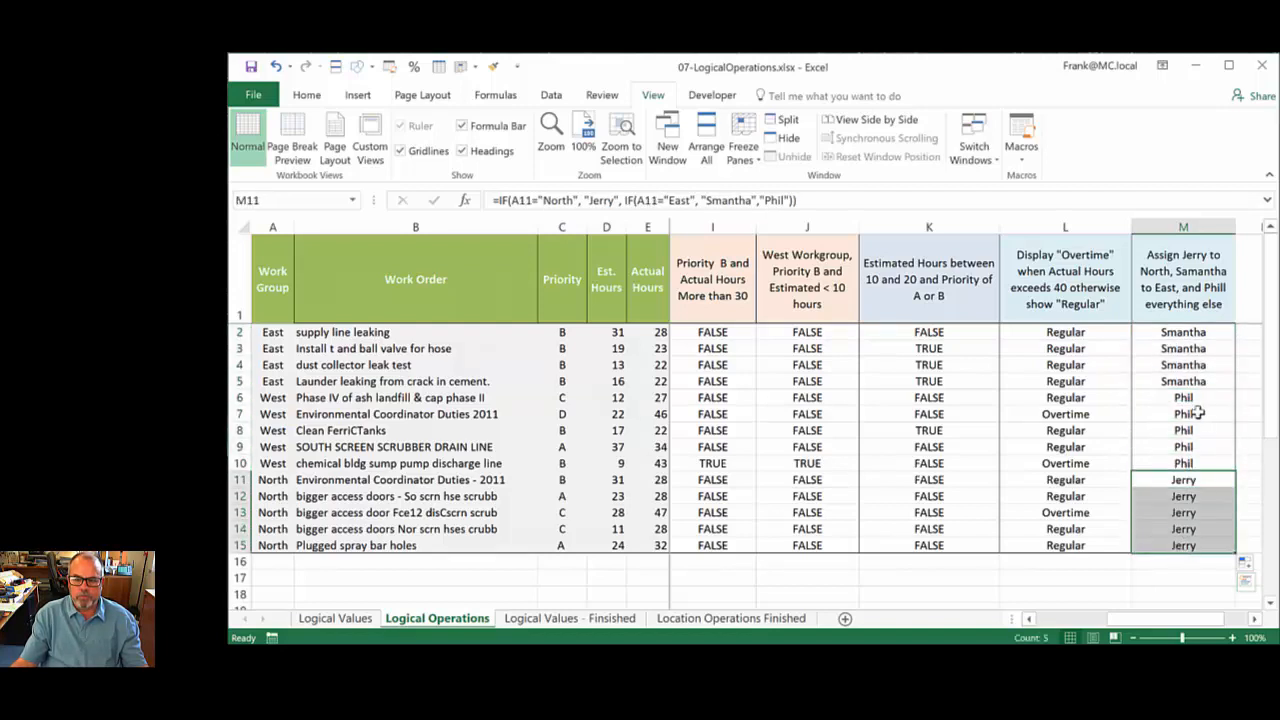
pyautogui.moveTo(1196, 398); pyautogui.dragTo(1190, 461)
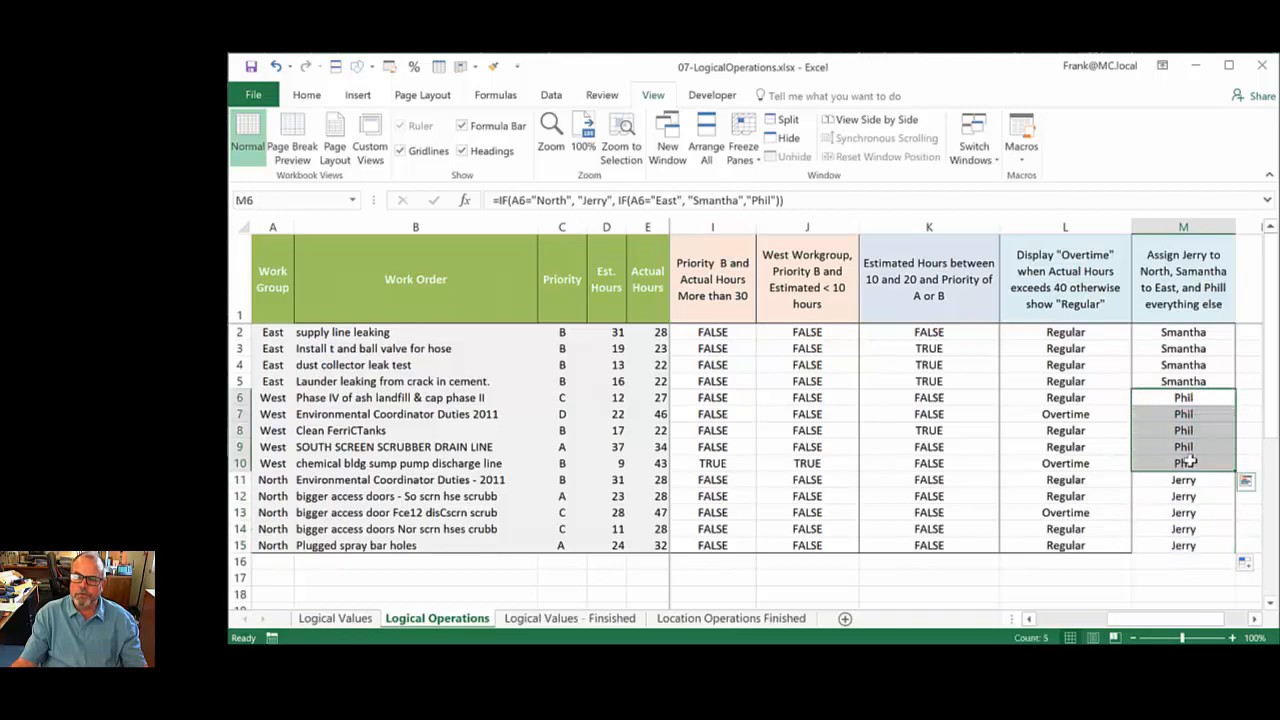
# Review the outer and nested IF arguments of the M6 formula, leaving the formula unchanged
pyautogui.click(646, 199)
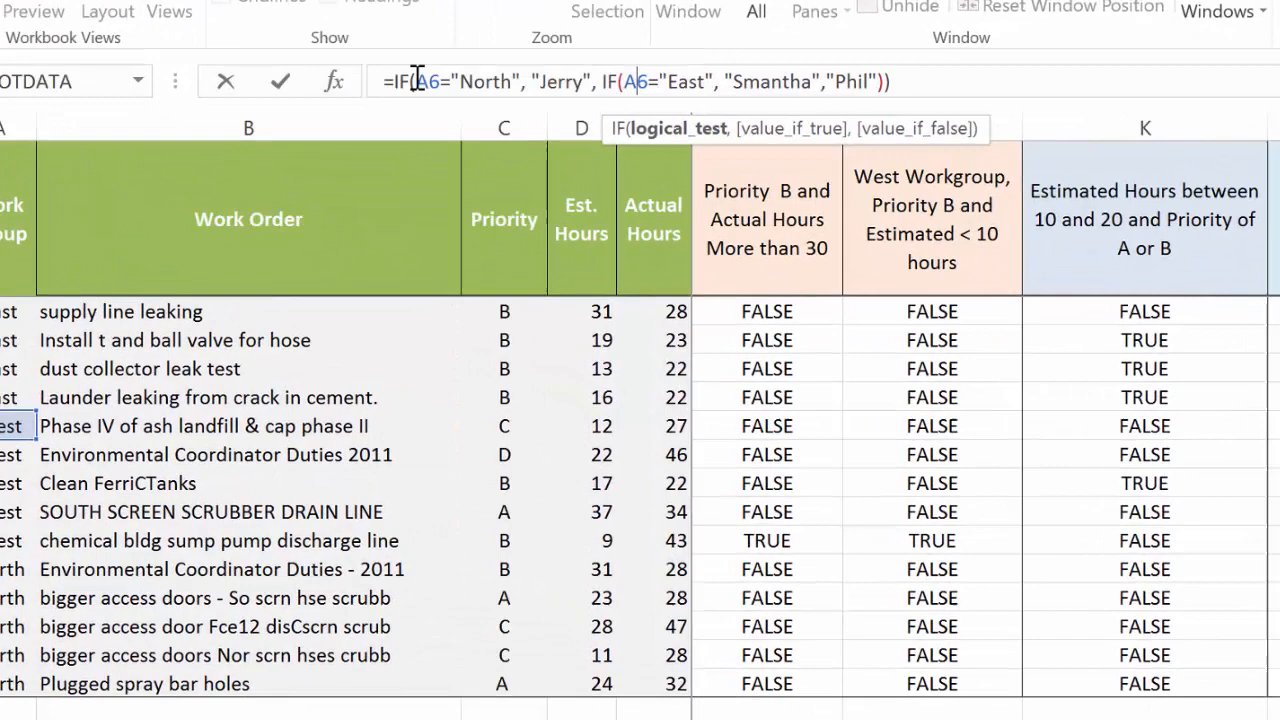
pyautogui.moveTo(417, 81); pyautogui.dragTo(516, 78)
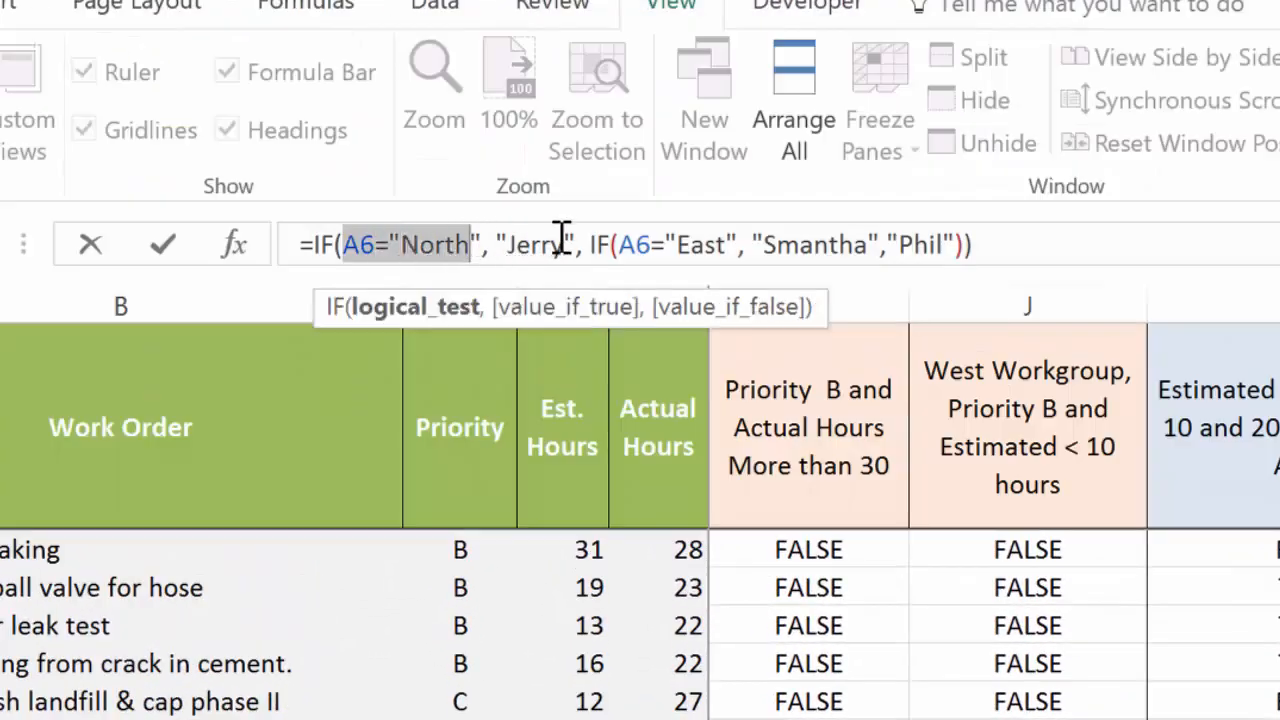
pyautogui.moveTo(574, 241); pyautogui.dragTo(508, 244)
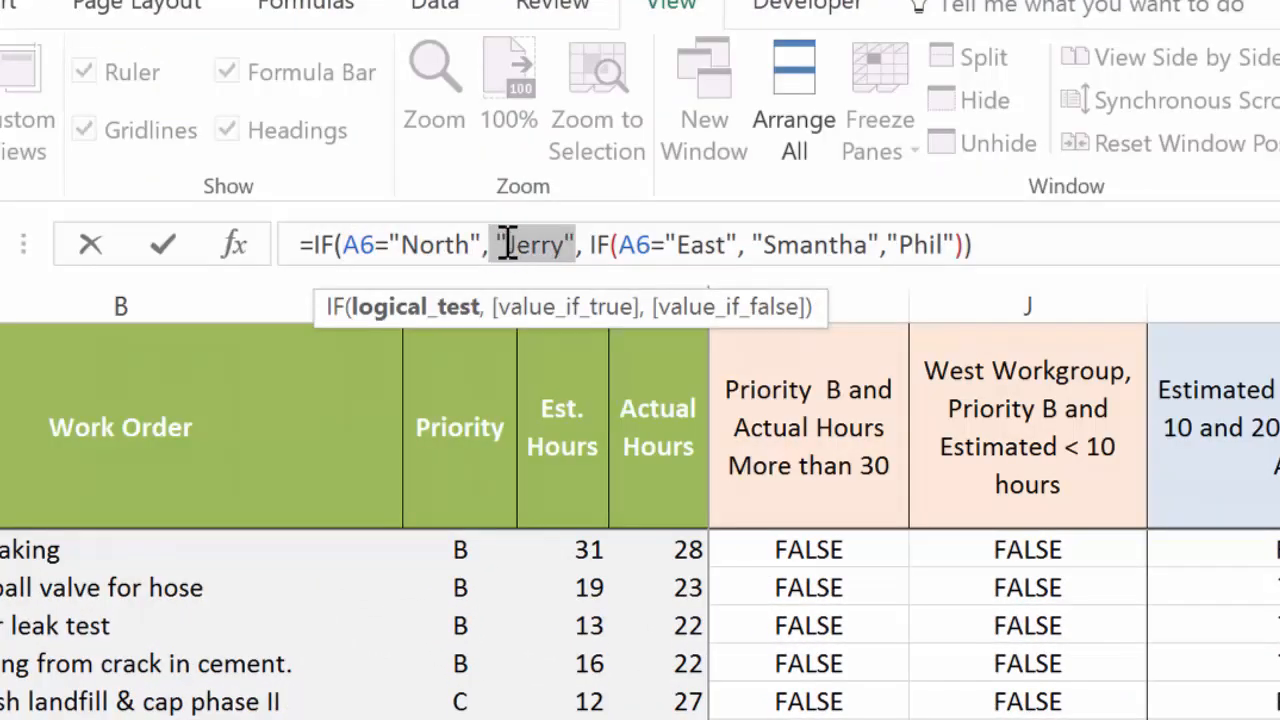
pyautogui.click(594, 244)
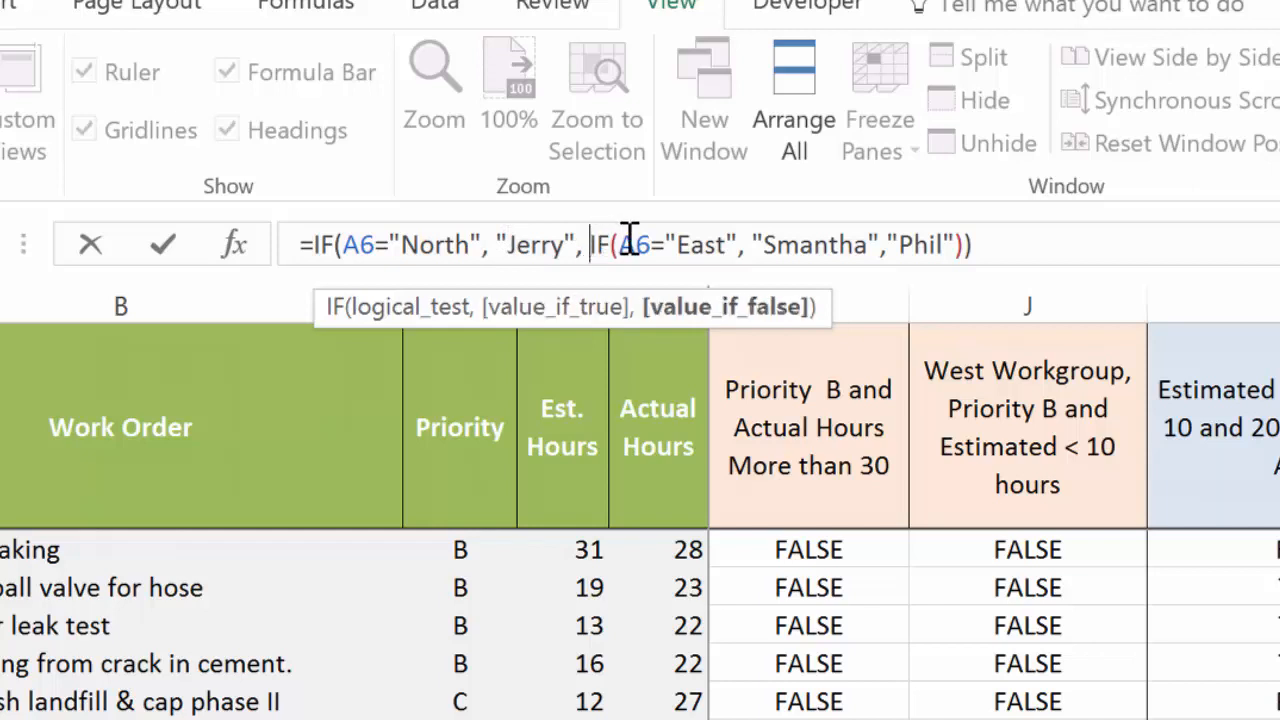
pyautogui.moveTo(617, 245); pyautogui.dragTo(942, 247)
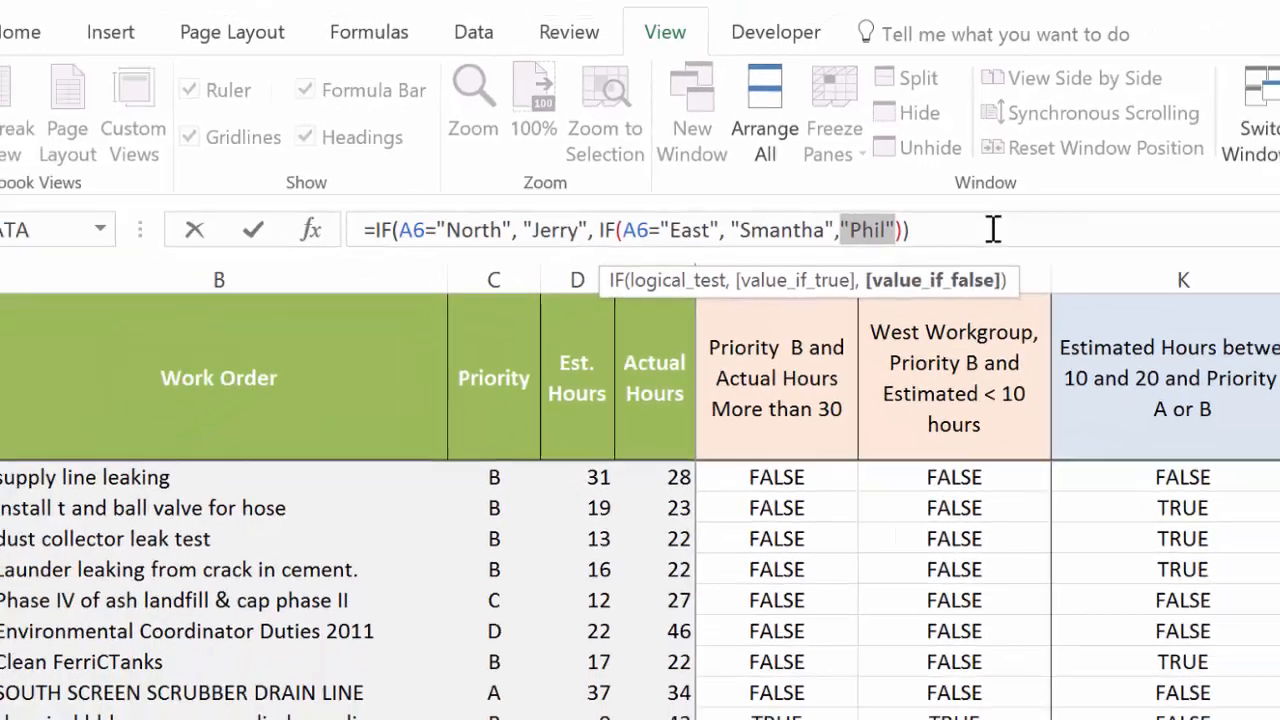
pyautogui.click(1084, 246)
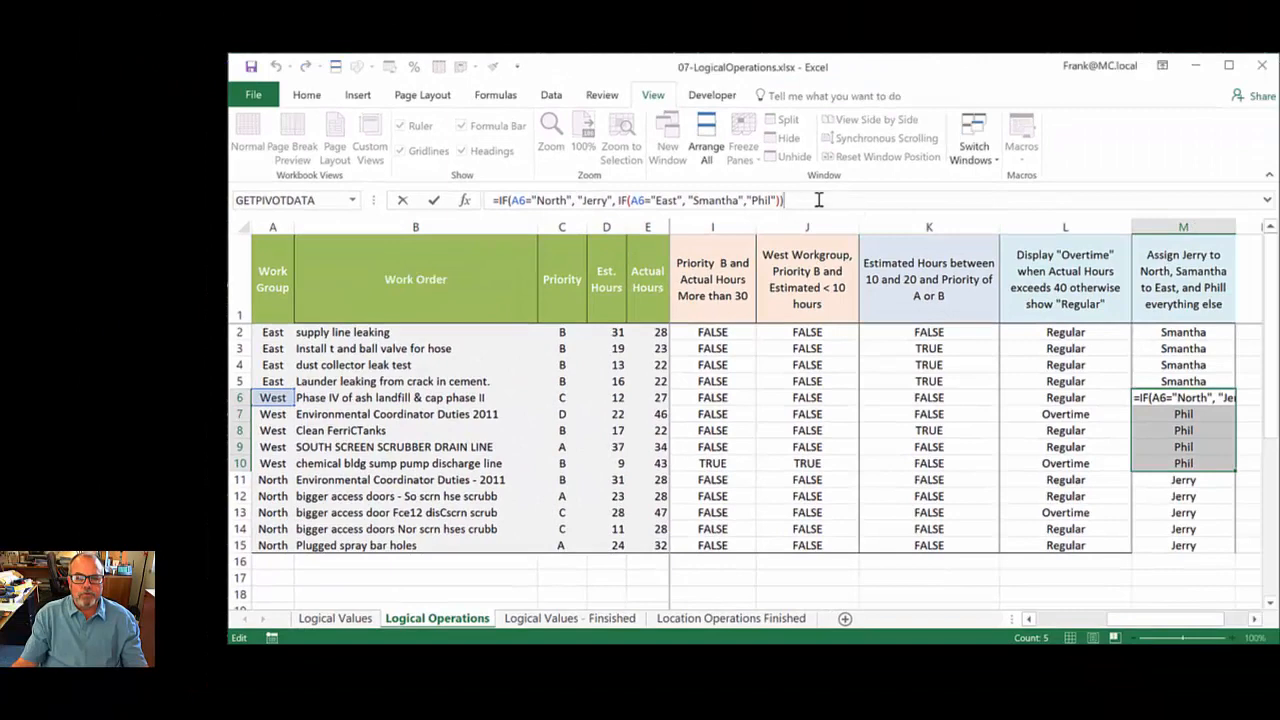
pyautogui.press('Return')
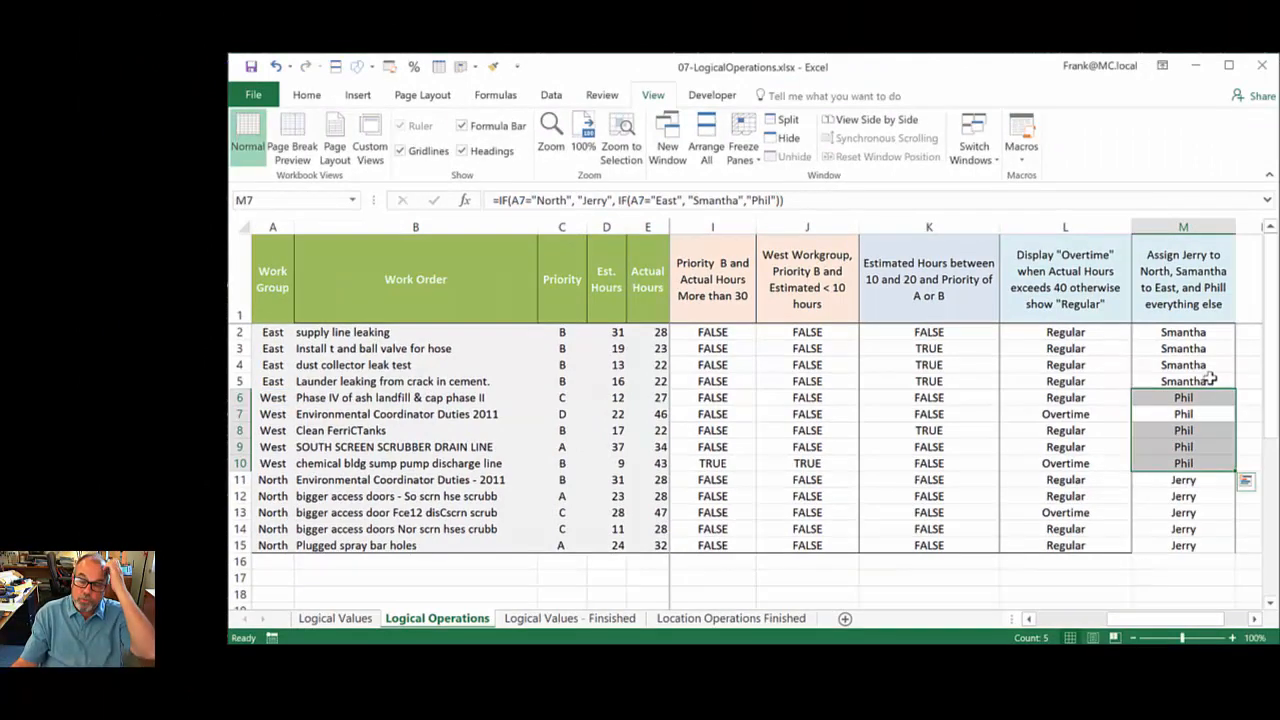
# Compare the East, West and North work groups in column A with the assignee formulas in column M
pyautogui.click(1212, 333)
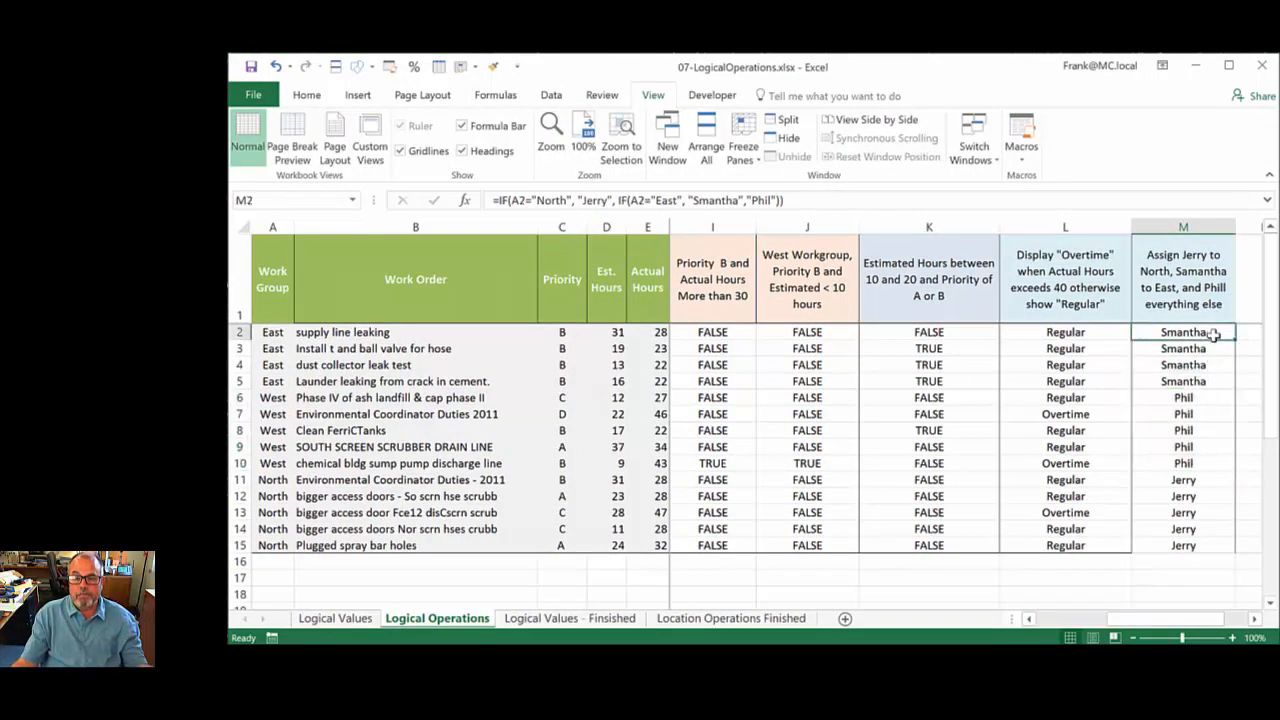
pyautogui.click(268, 349)
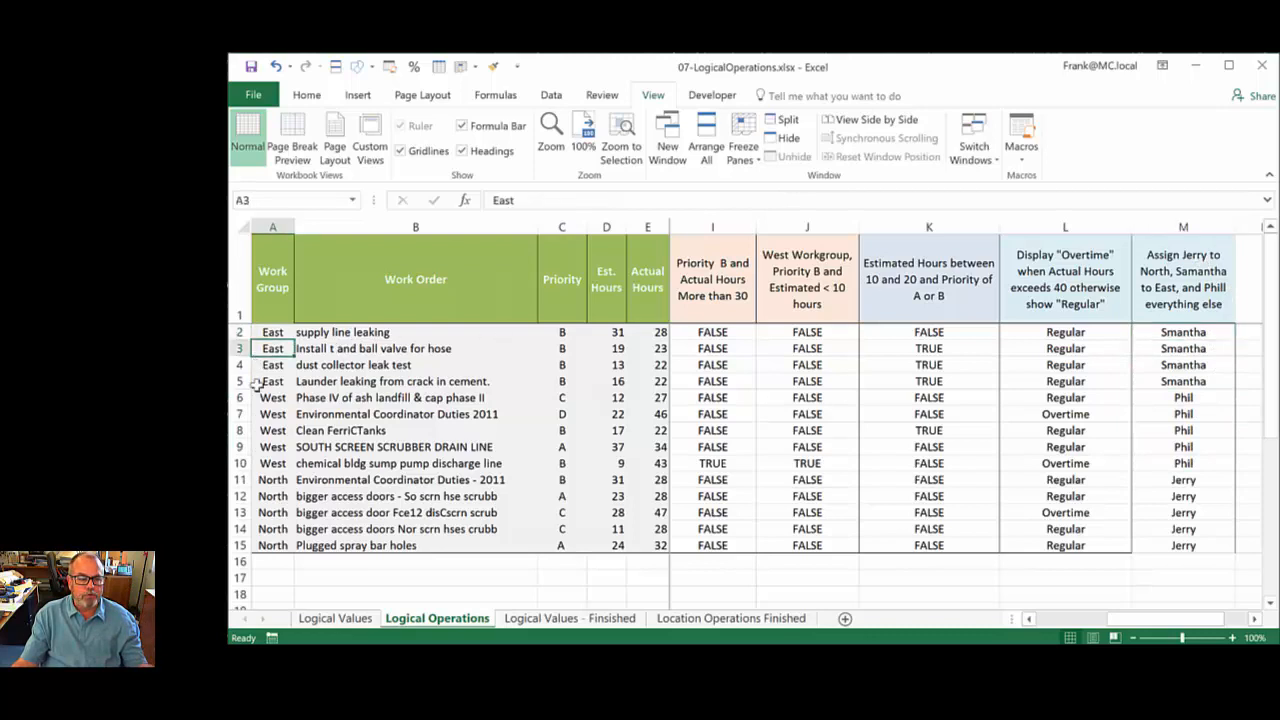
pyautogui.click(268, 430)
pyautogui.click(239, 512)
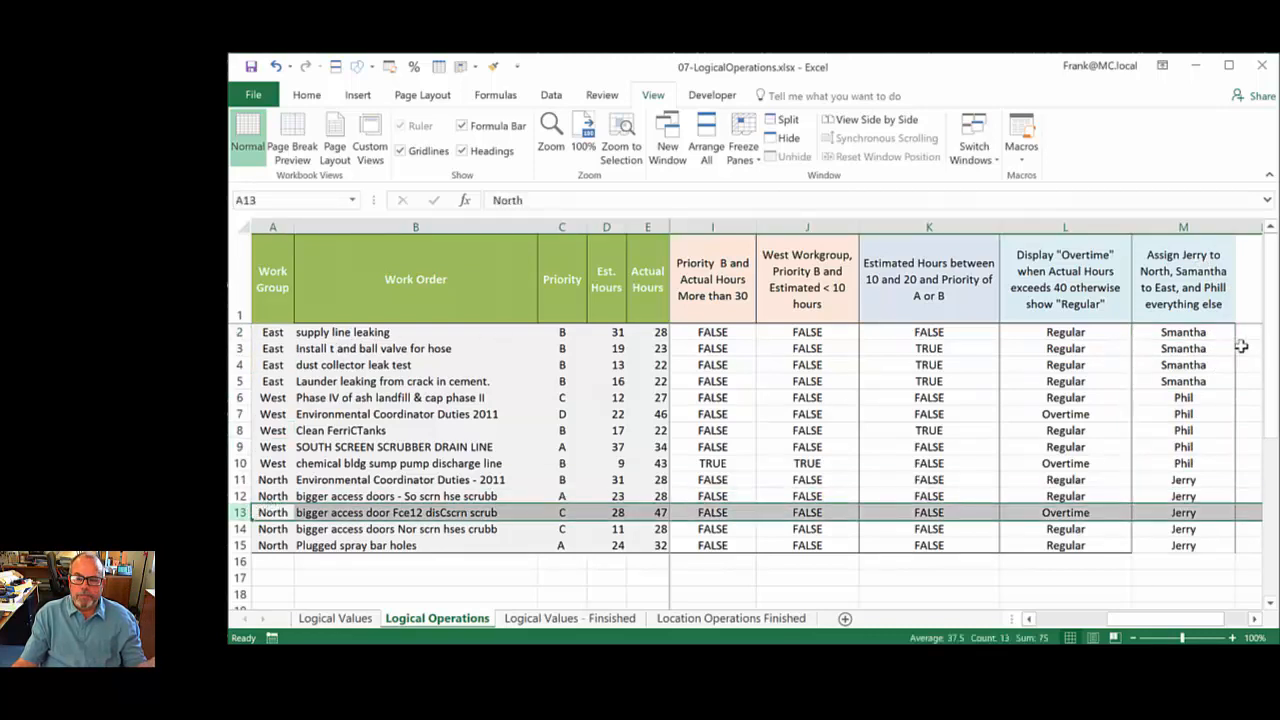
pyautogui.click(1192, 334)
pyautogui.click(1195, 416)
pyautogui.click(1190, 497)
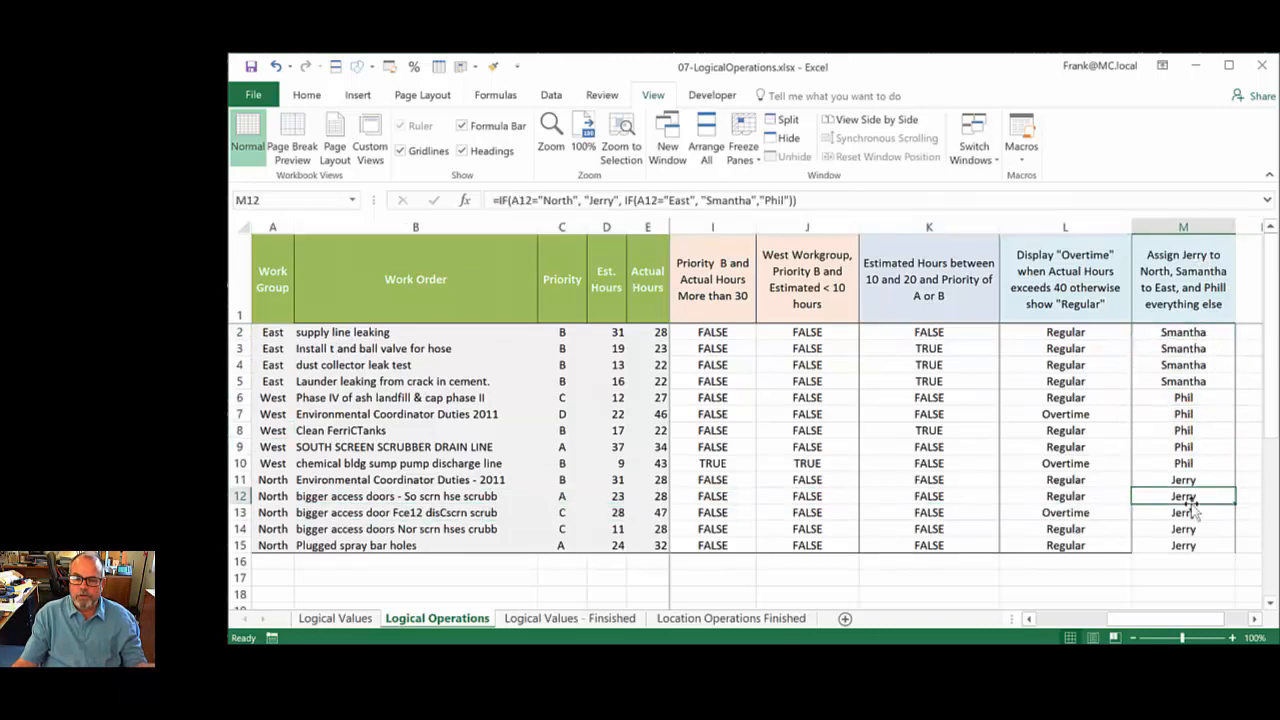
pyautogui.click(1184, 348)
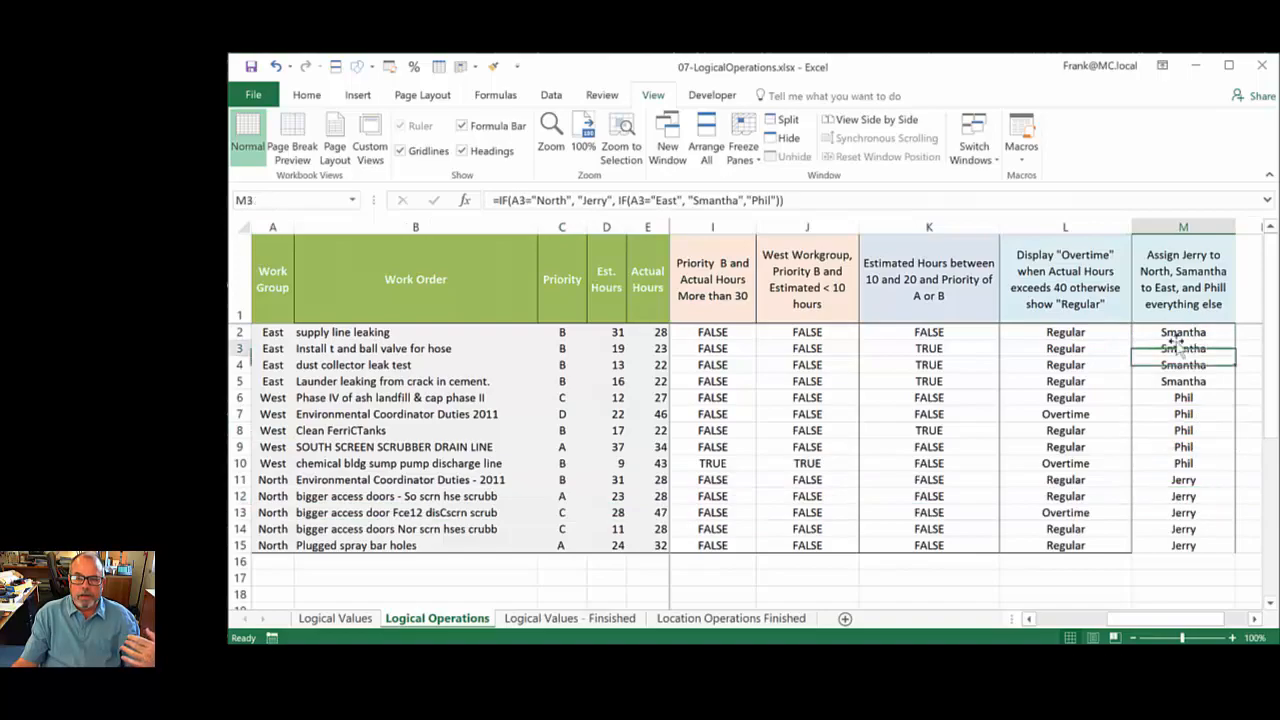
# Examine the nested IF formulas in M3 and M2 alongside the overtime IF formulas in L2 and L7
pyautogui.click(820, 202)
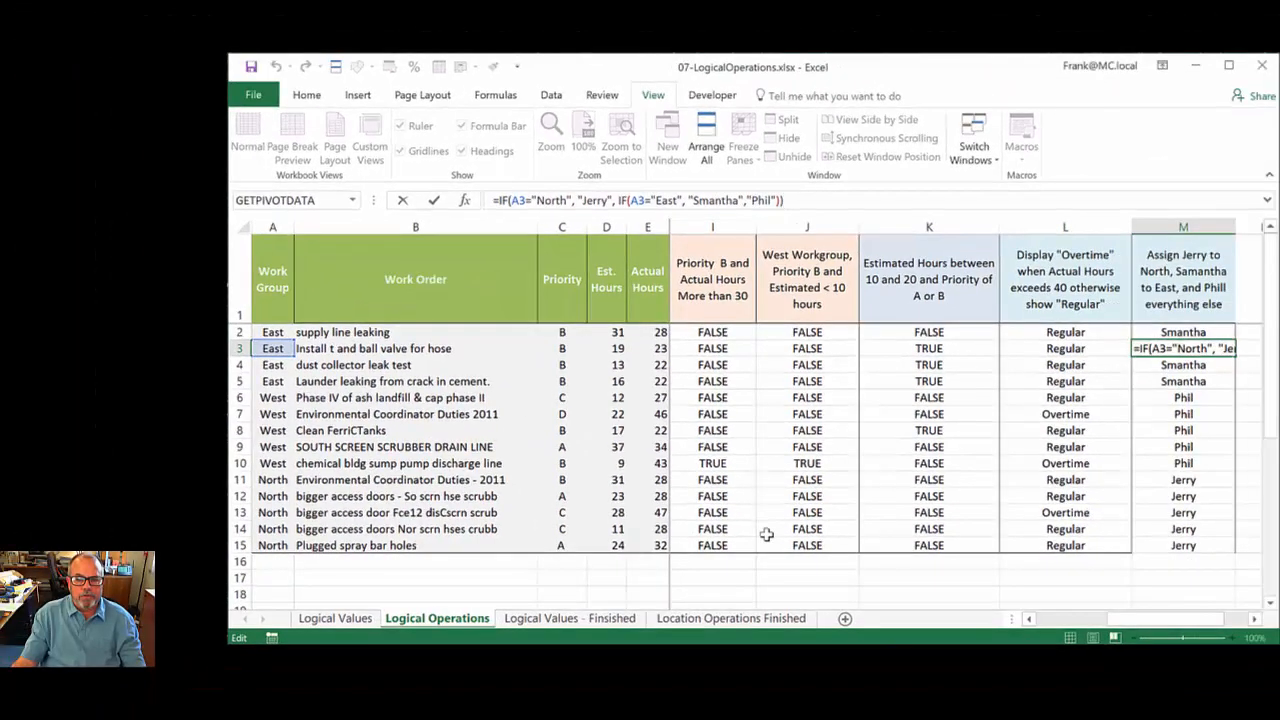
pyautogui.click(766, 530)
pyautogui.click(1055, 320)
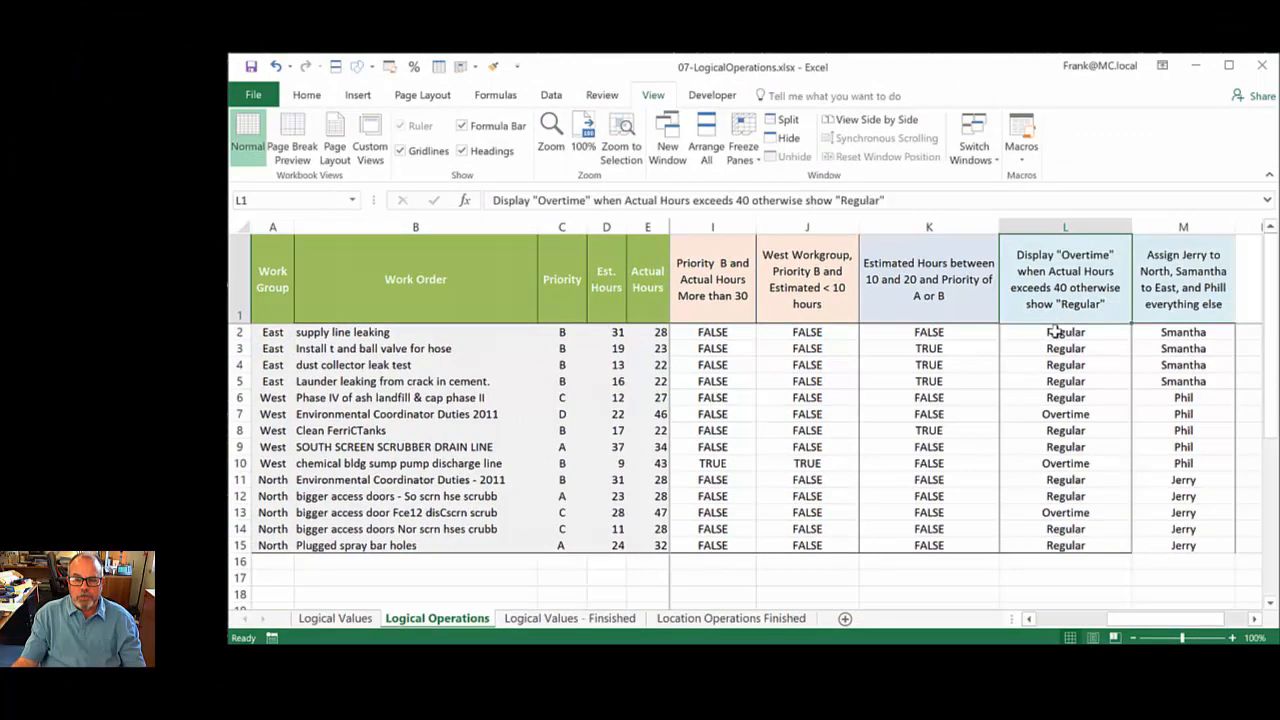
pyautogui.click(1053, 331)
pyautogui.click(1195, 333)
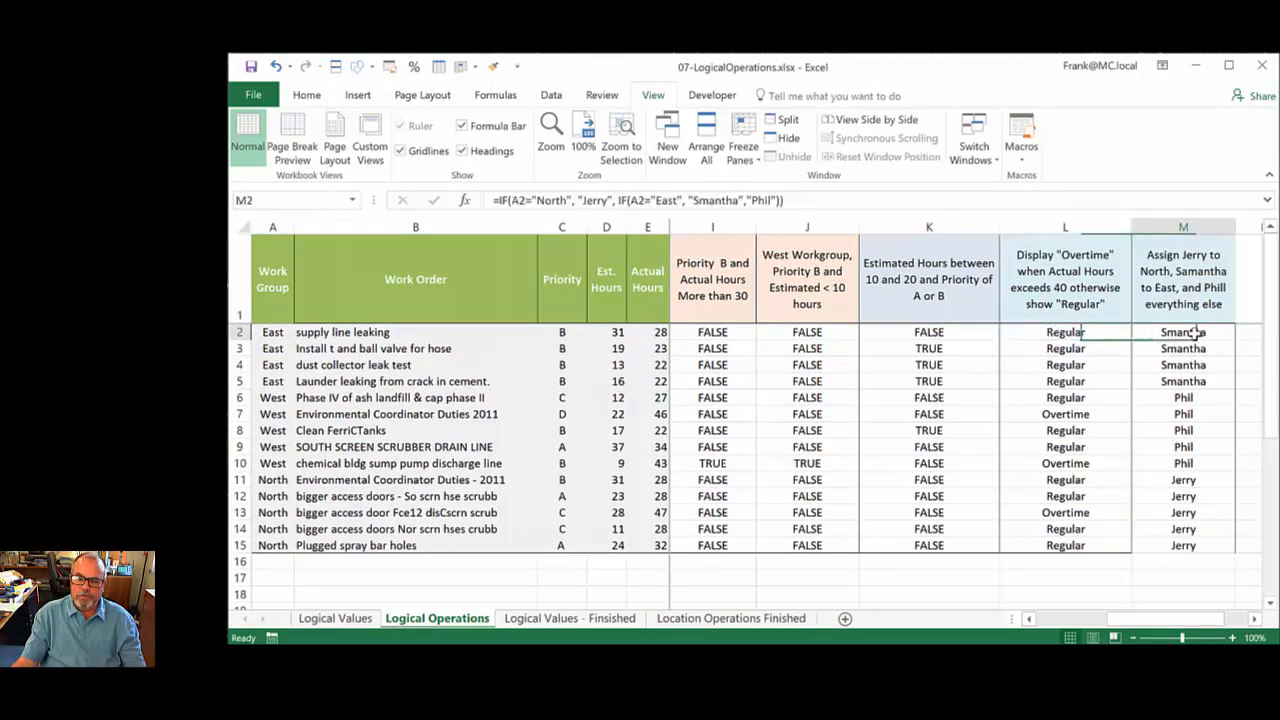
pyautogui.click(1073, 333)
pyautogui.click(1188, 335)
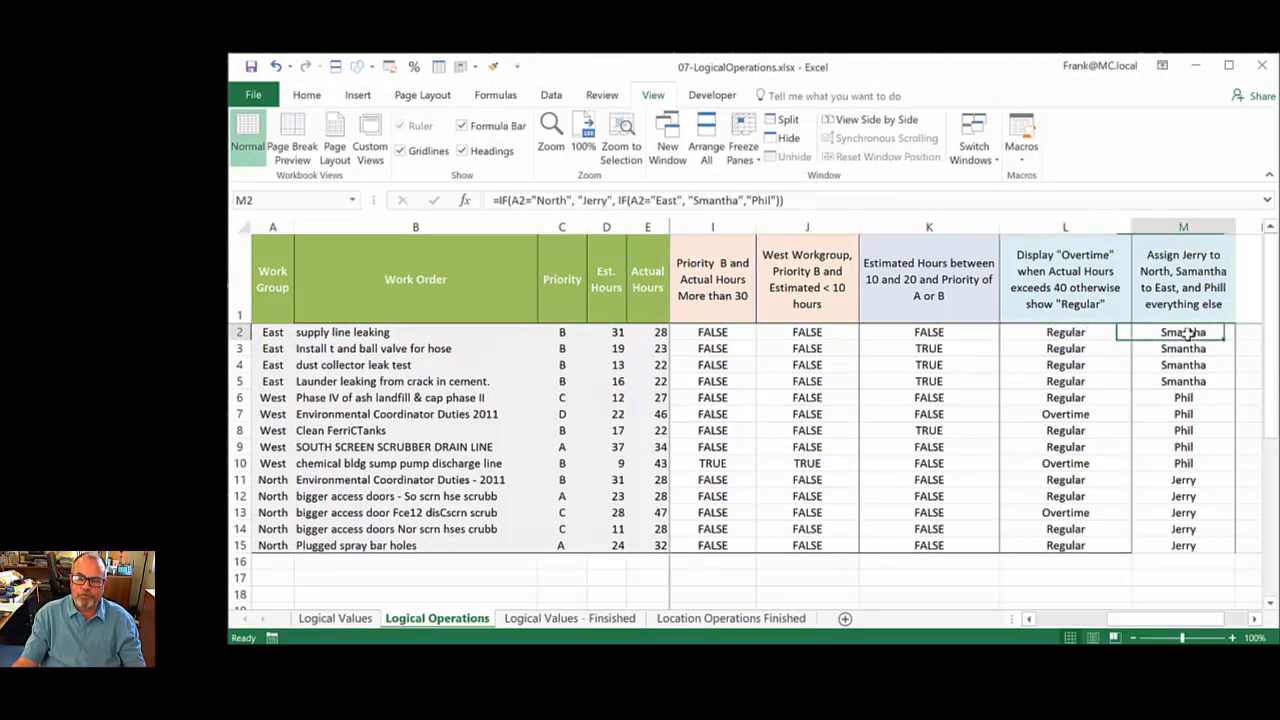
pyautogui.click(1073, 413)
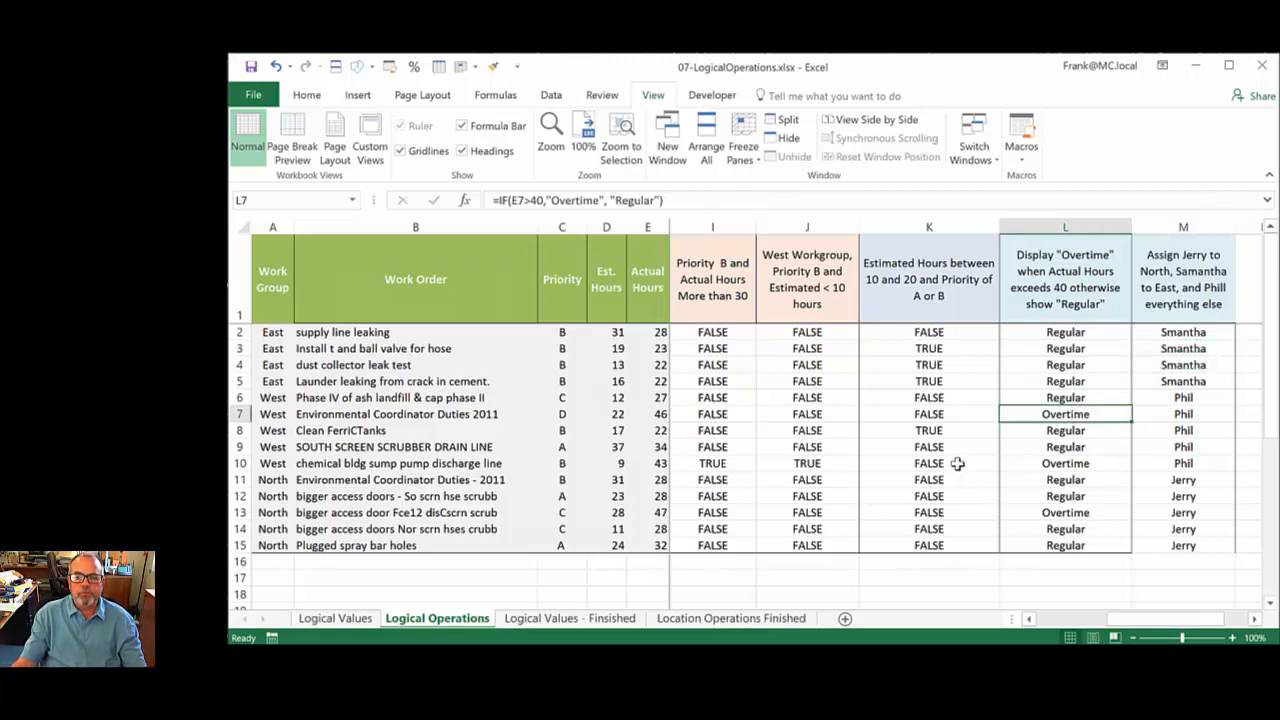
# Enter the sample values 2 in J18 and 3 in J19 below the work order table
pyautogui.scroll(-2, 957, 463)
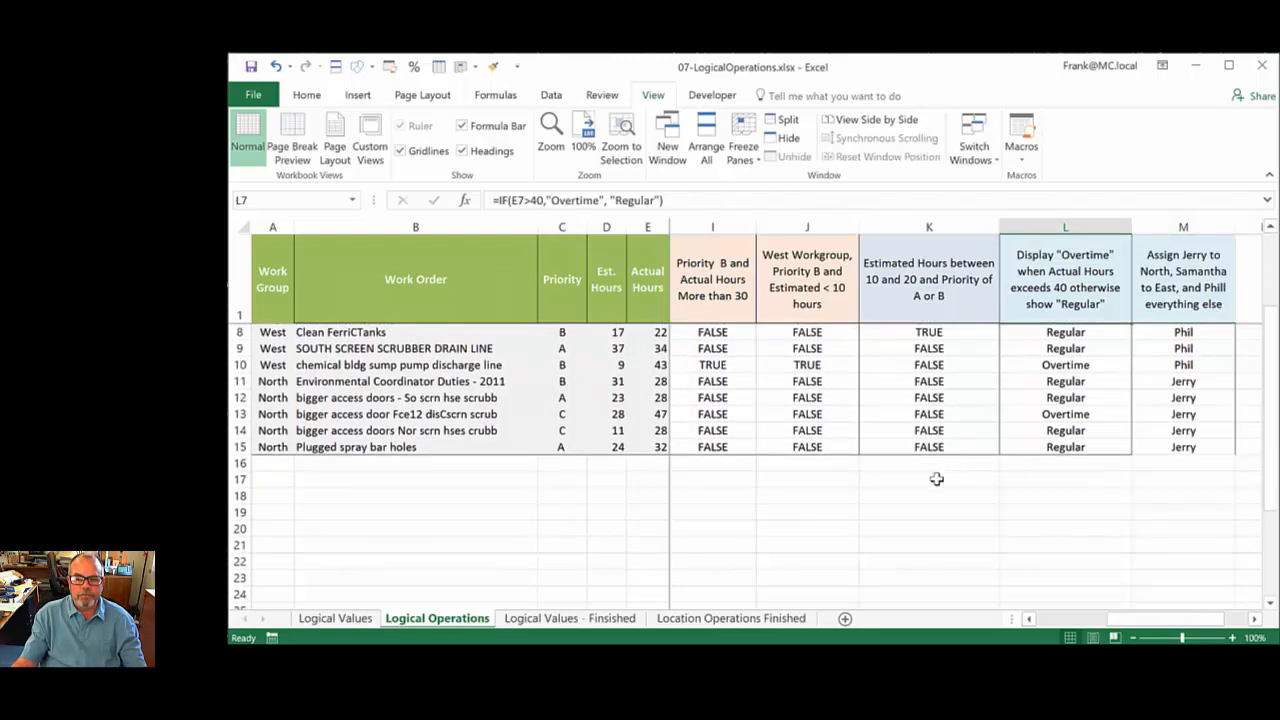
pyautogui.click(798, 492)
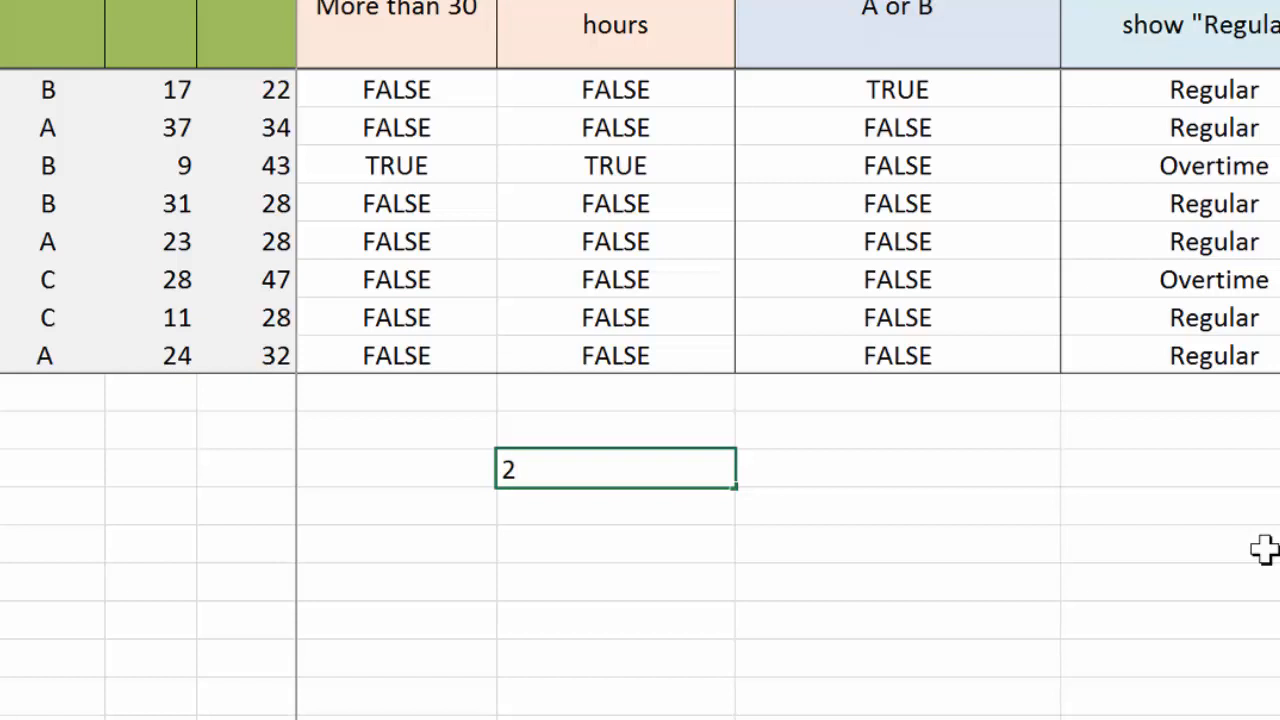
pyautogui.press('Return')
pyautogui.write('3')
pyautogui.press('Up')
# Enter a formula in K18 that tests whether J18 is greater than J19, =J18>J19
pyautogui.press('Right')
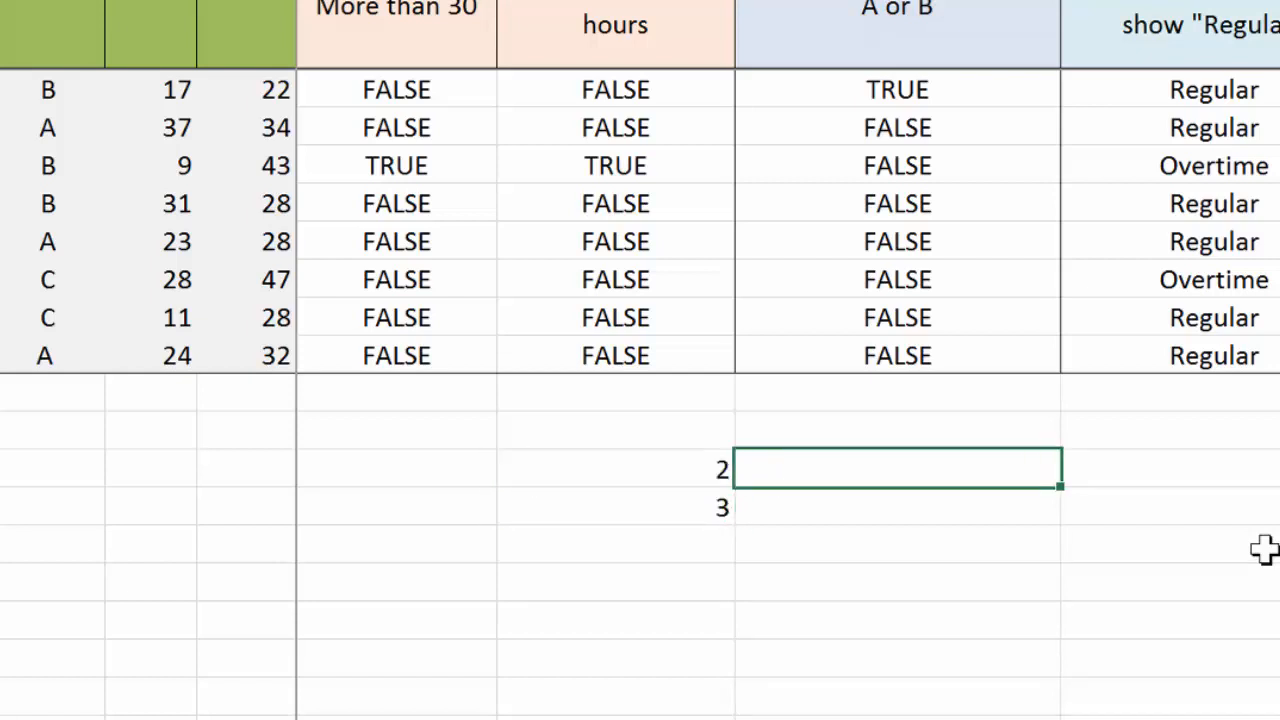
pyautogui.write('=')
pyautogui.press('Left')
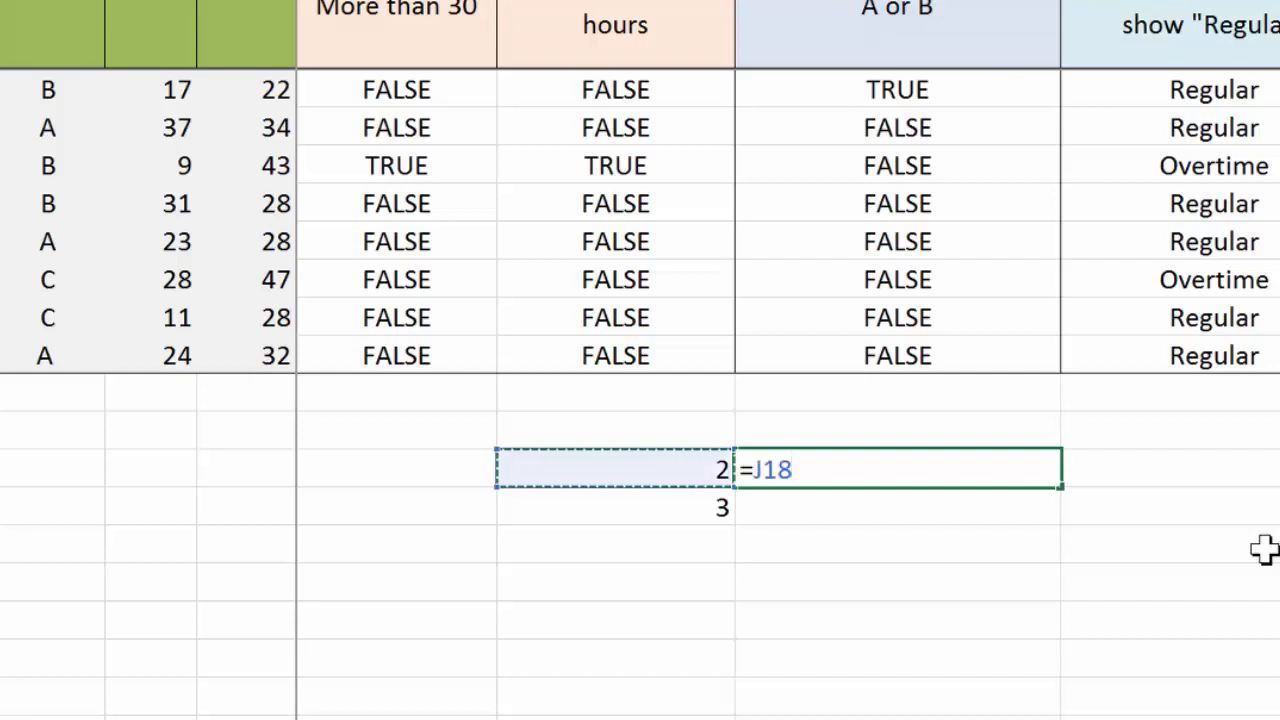
pyautogui.write('>')
pyautogui.press('Down')
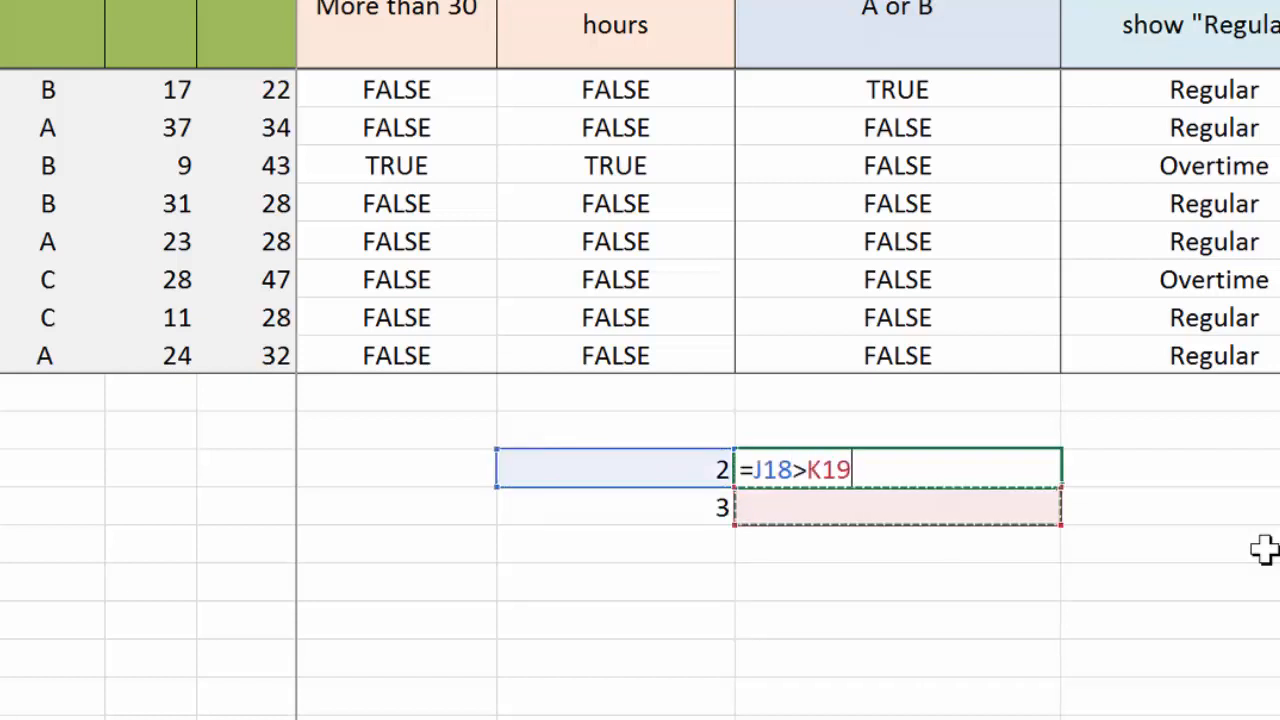
pyautogui.press('Left')
pyautogui.press('Return')
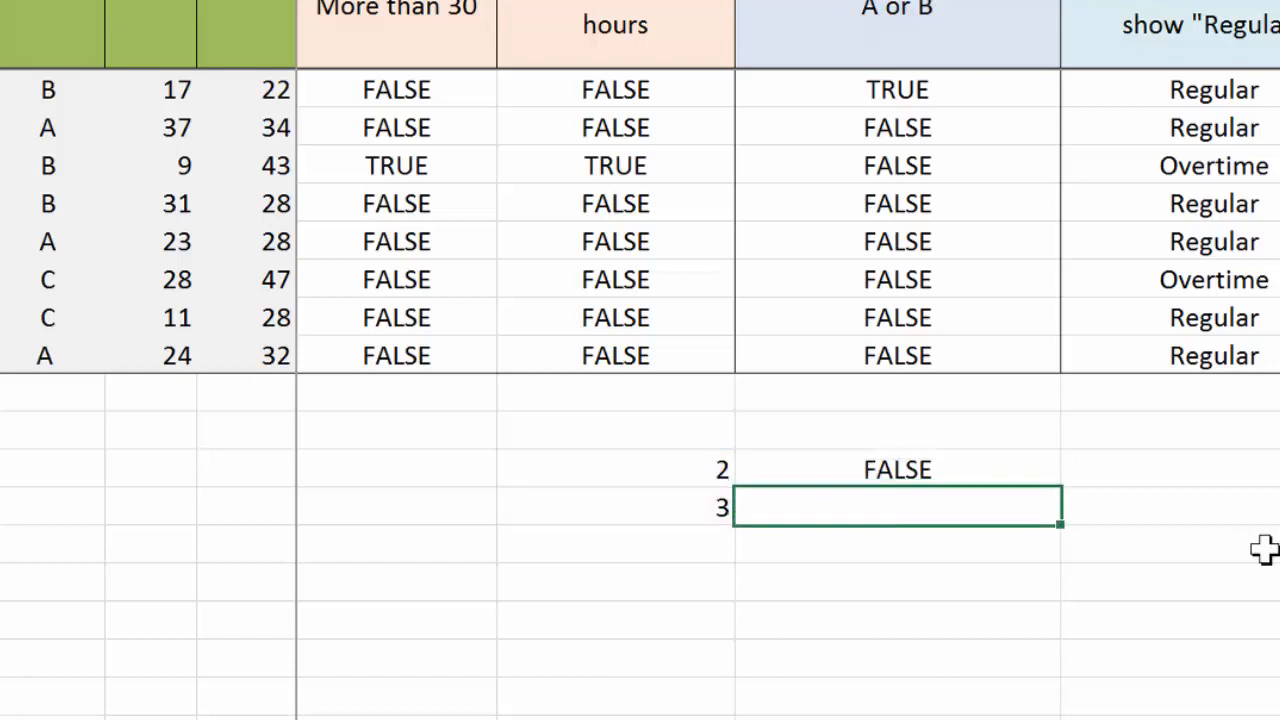
# Copy the J18>J19 comparison text from the K18 formula and select K19 to reuse it
pyautogui.click(920, 470)
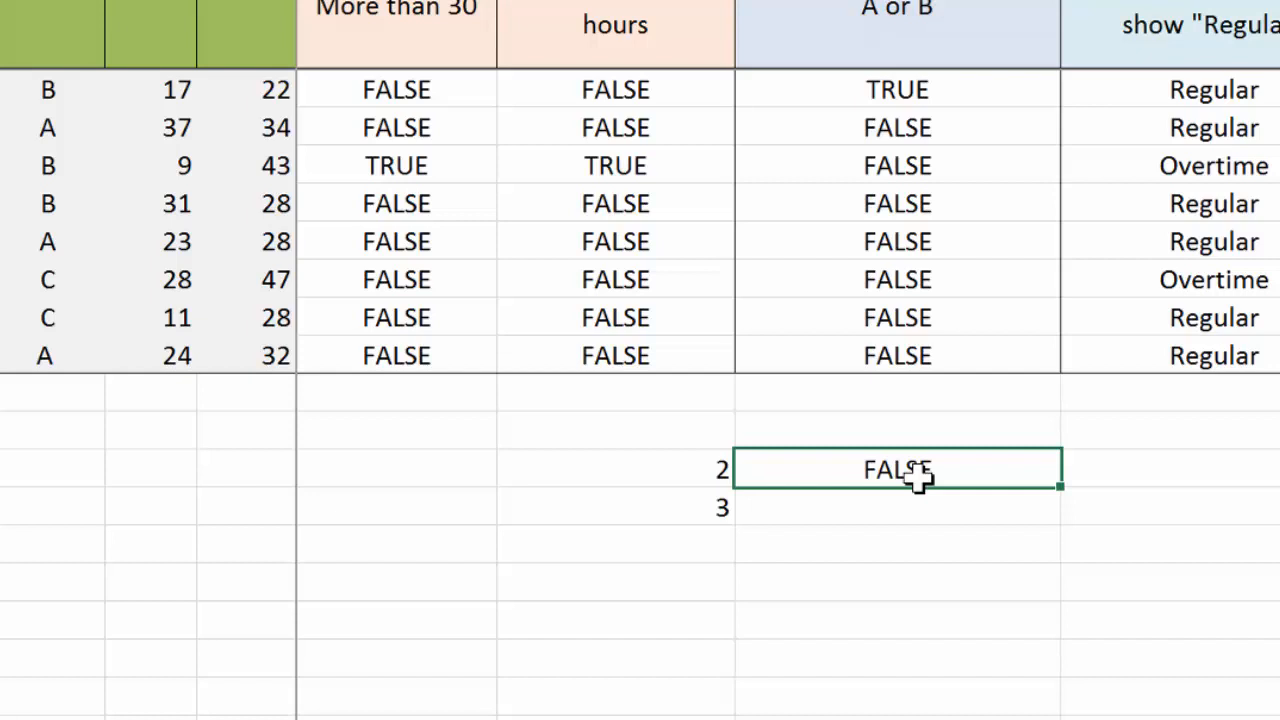
pyautogui.click(847, 505)
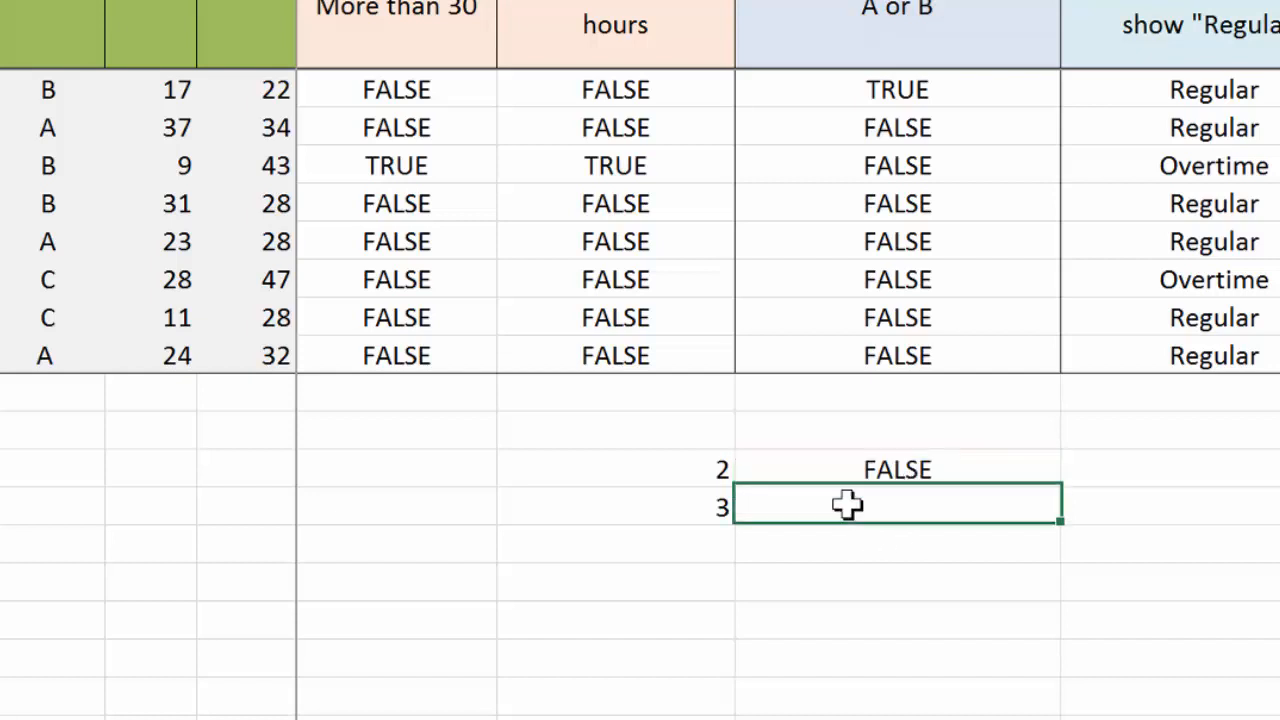
pyautogui.click(857, 472)
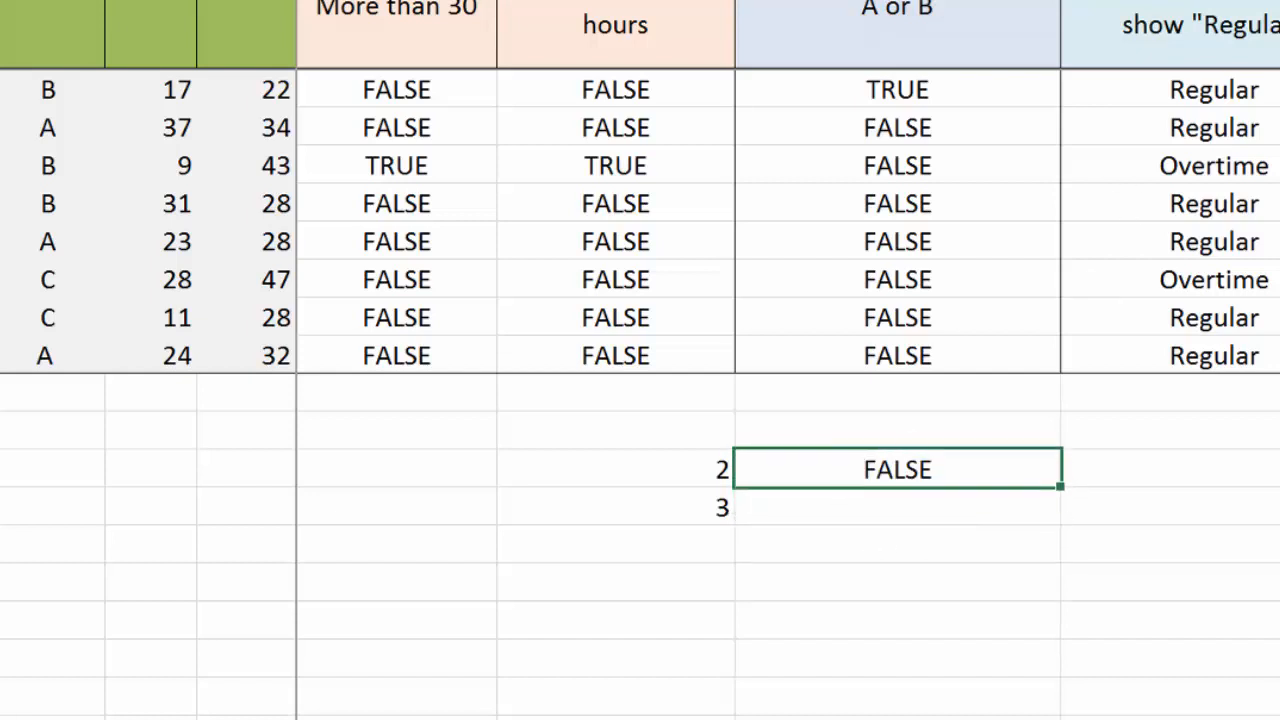
pyautogui.press('F2')
pyautogui.click(811, 506)
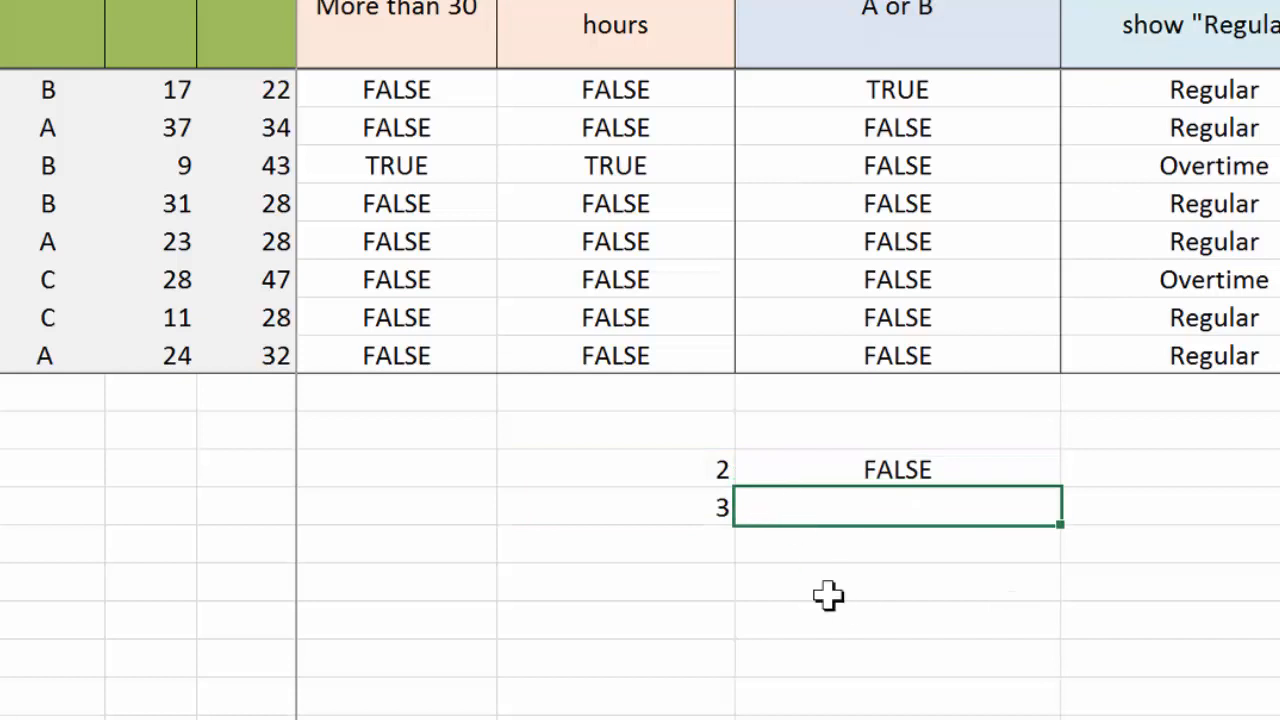
# Enter =IF(J18>J19, True, False) in K19, pasting the copied comparison as the logical test
pyautogui.write('=IF')
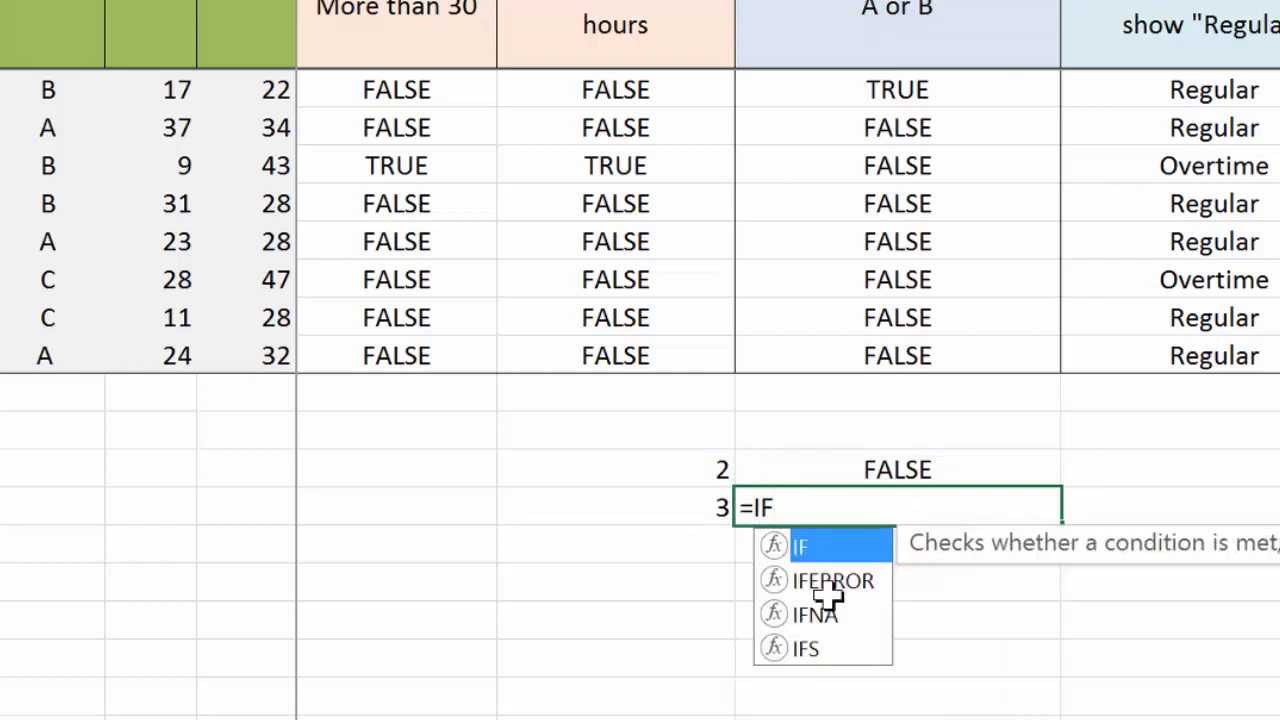
pyautogui.write('(')
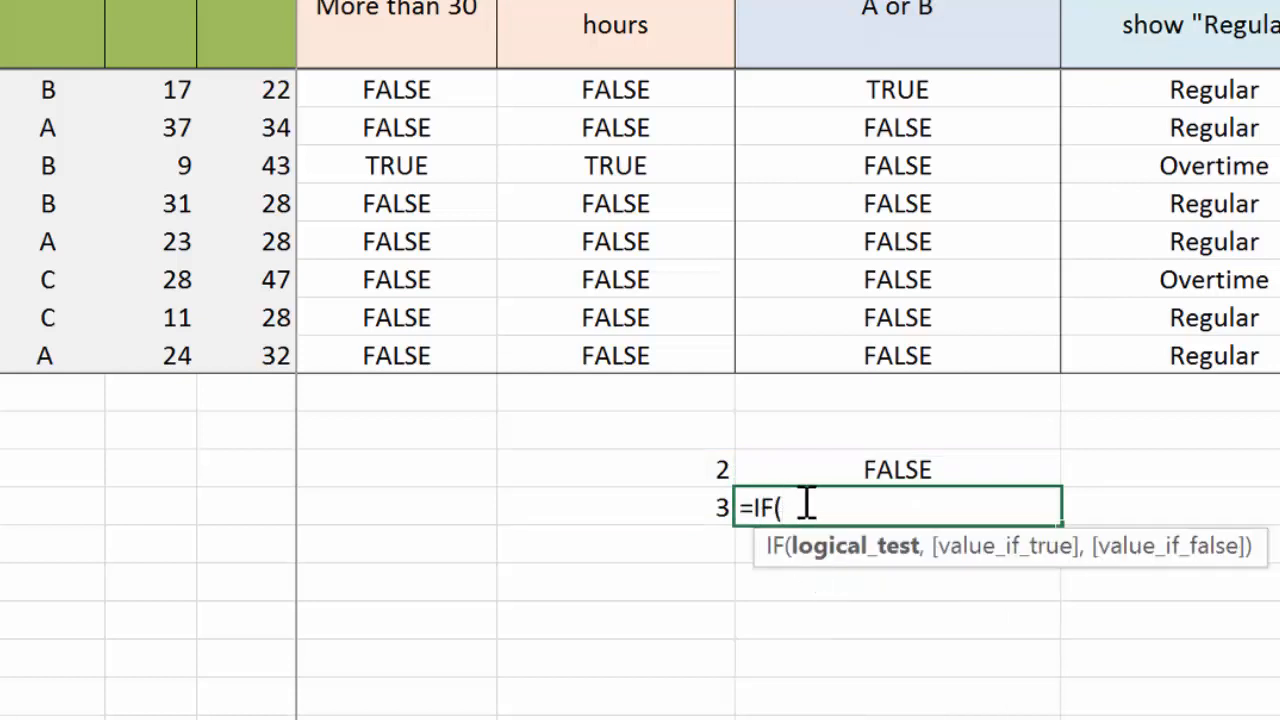
pyautogui.hotkey('ctrl', 'v')
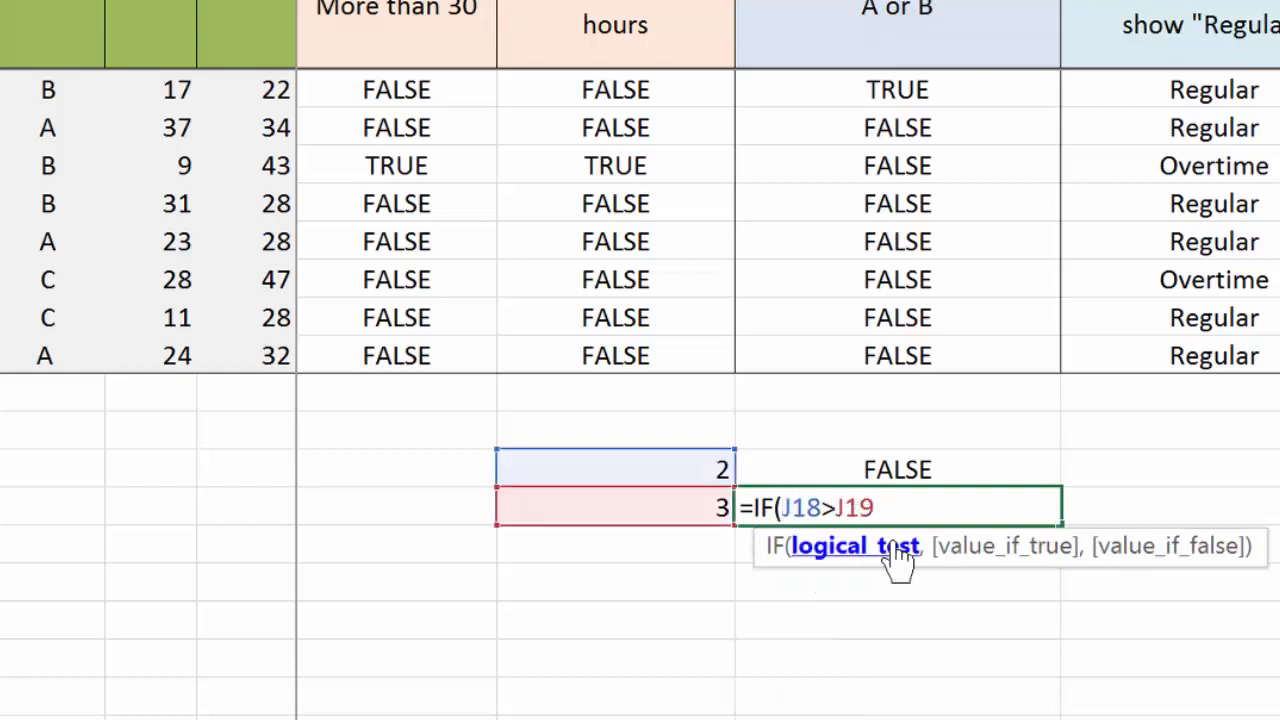
pyautogui.write(',')
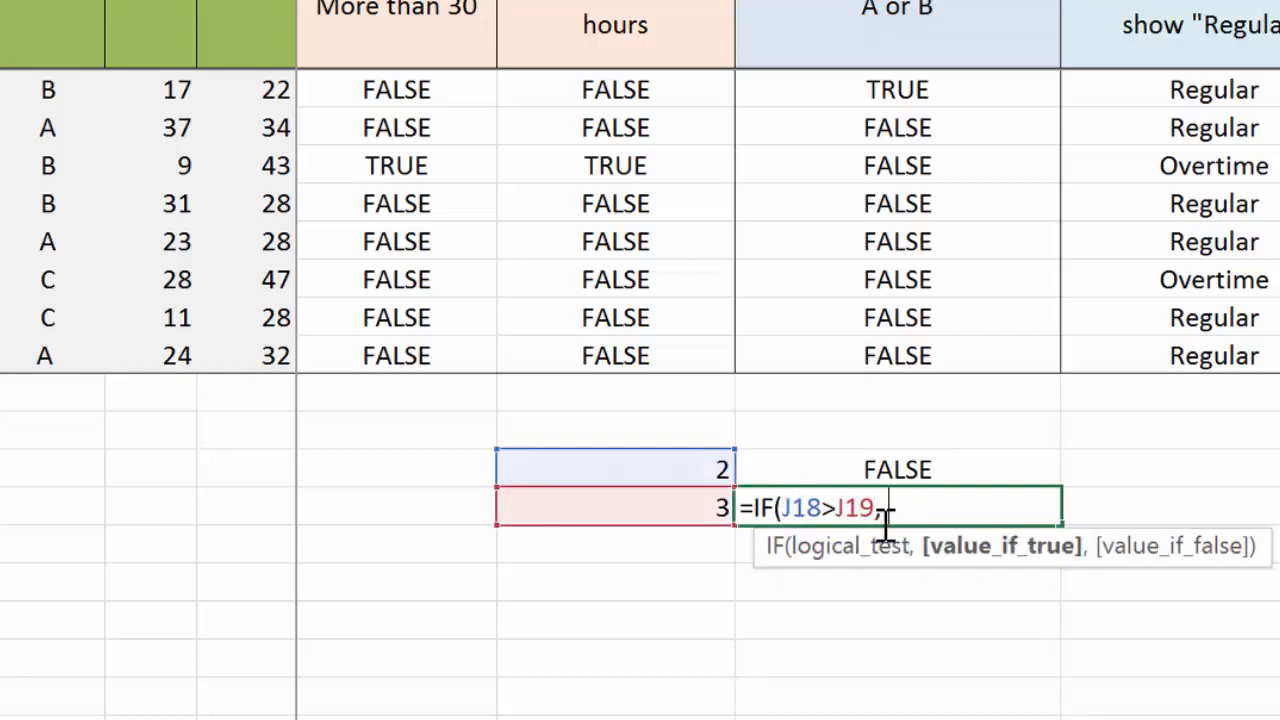
pyautogui.write('True, ')
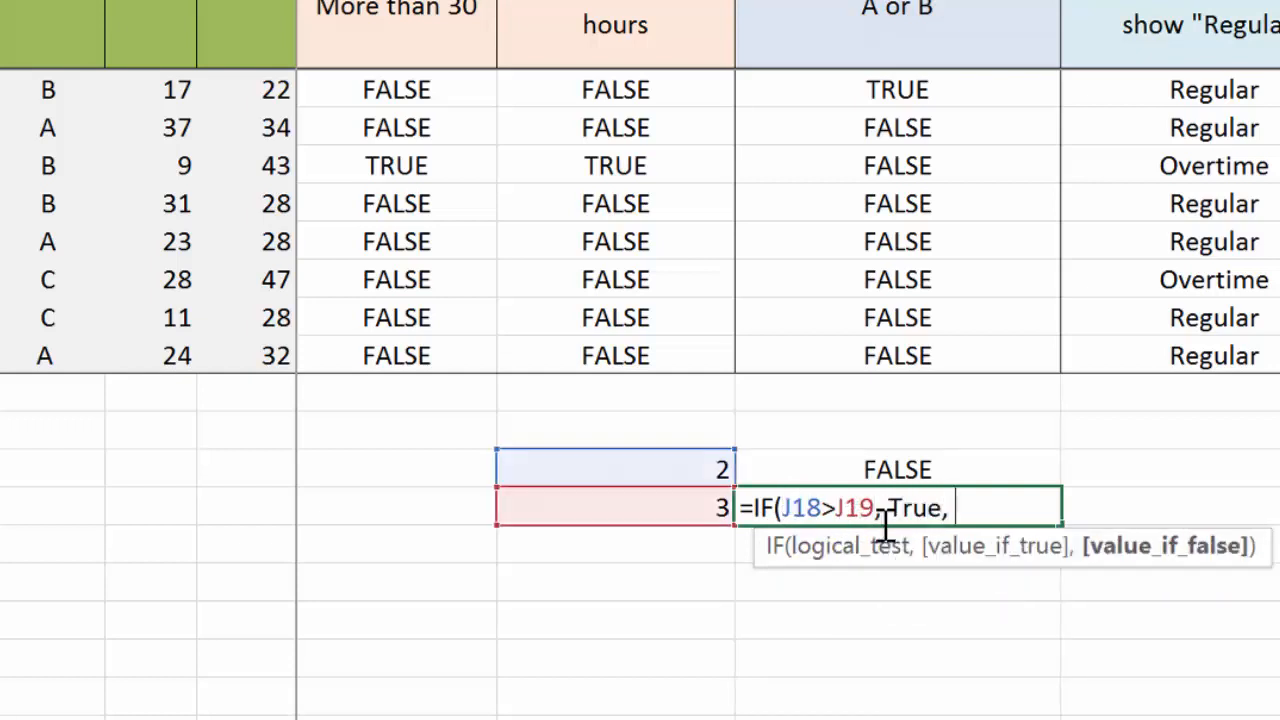
pyautogui.write('Flase')
pyautogui.press('BackSpace')
pyautogui.press('BackSpace')
pyautogui.press('BackSpace')
pyautogui.press('BackSpace')
pyautogui.write('a')
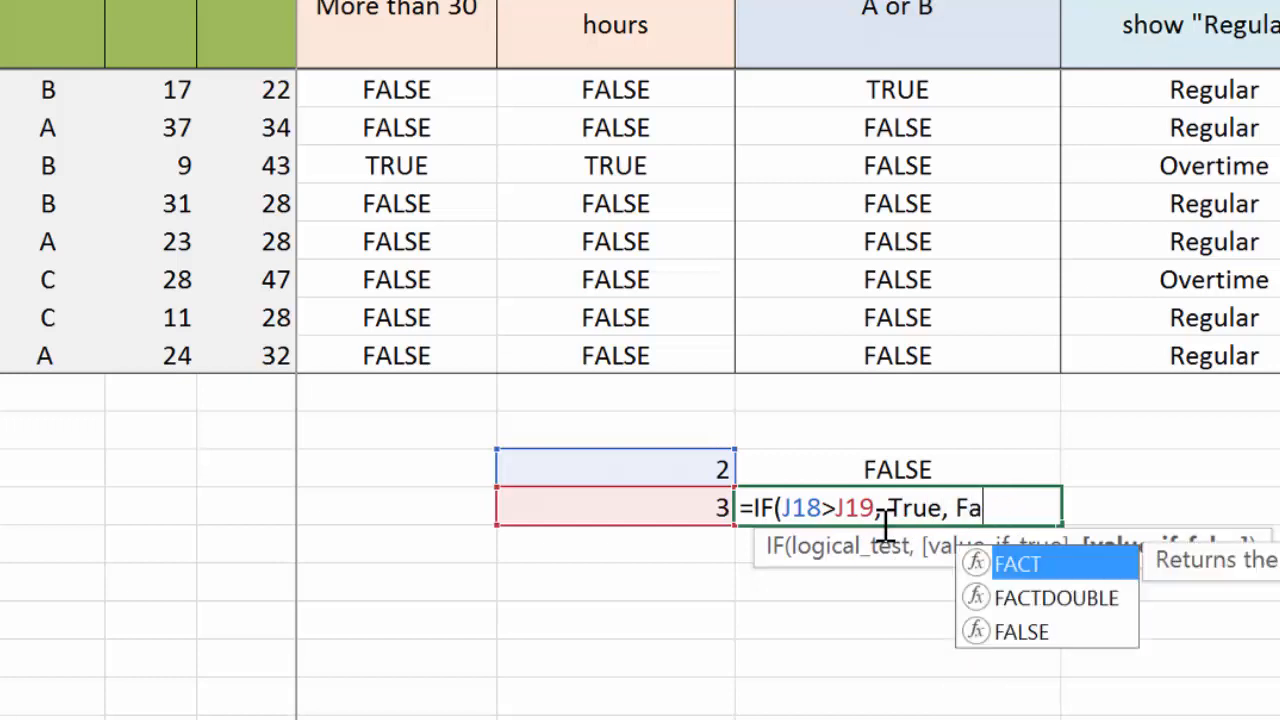
pyautogui.write('lse')
pyautogui.press('BackSpace')
pyautogui.press('BackSpace')
pyautogui.write('lse)')
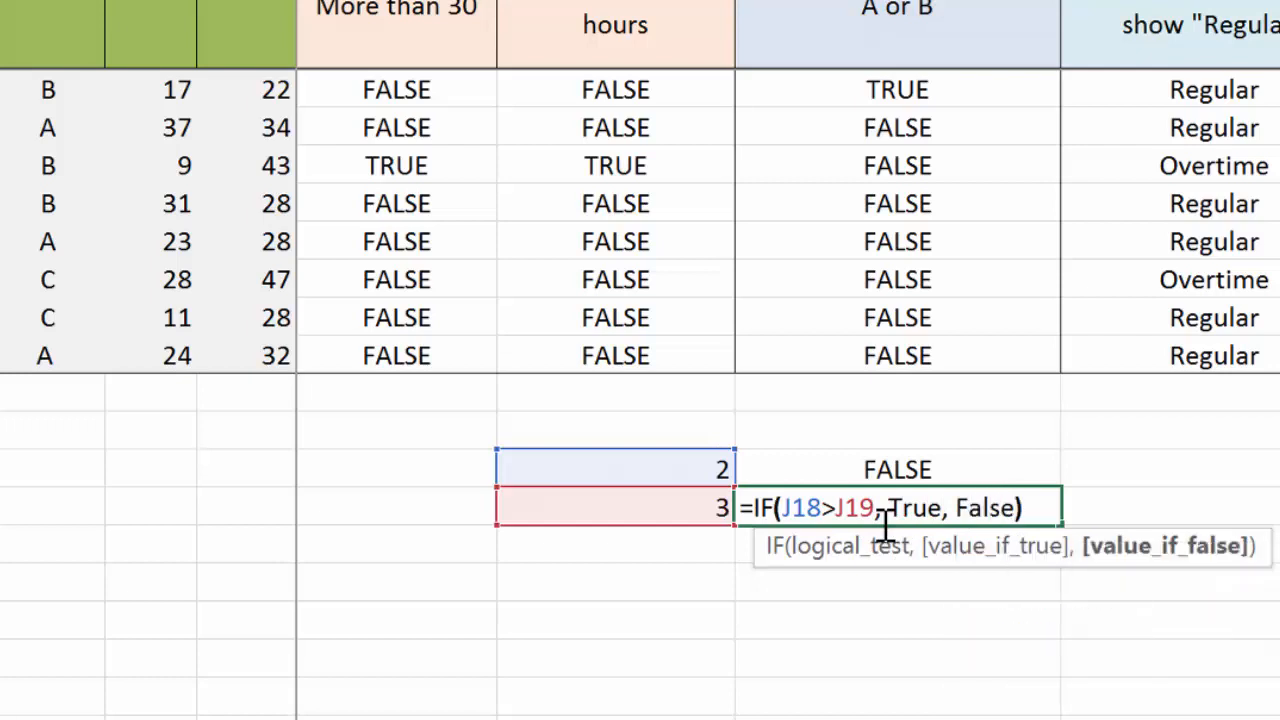
pyautogui.press('Return')
# Replace the value-if-true argument of the K19 IF formula with the text "Greater"
pyautogui.click(888, 508)
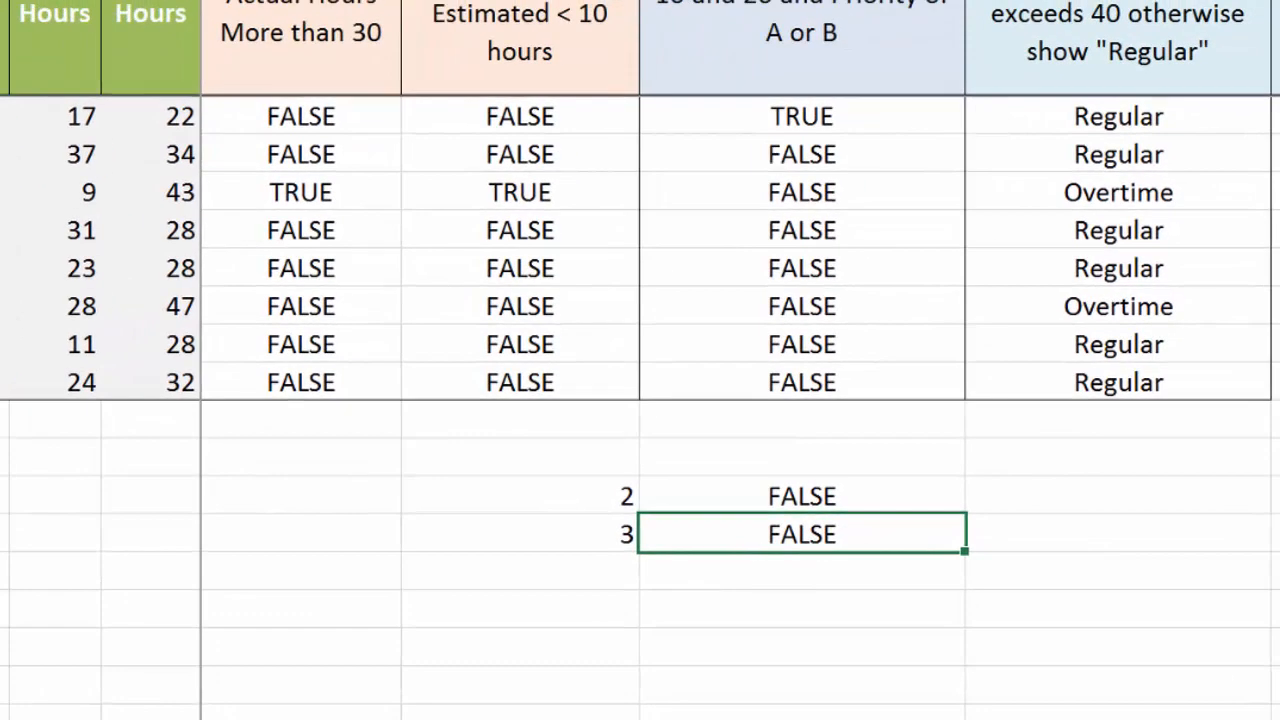
pyautogui.press('F2')
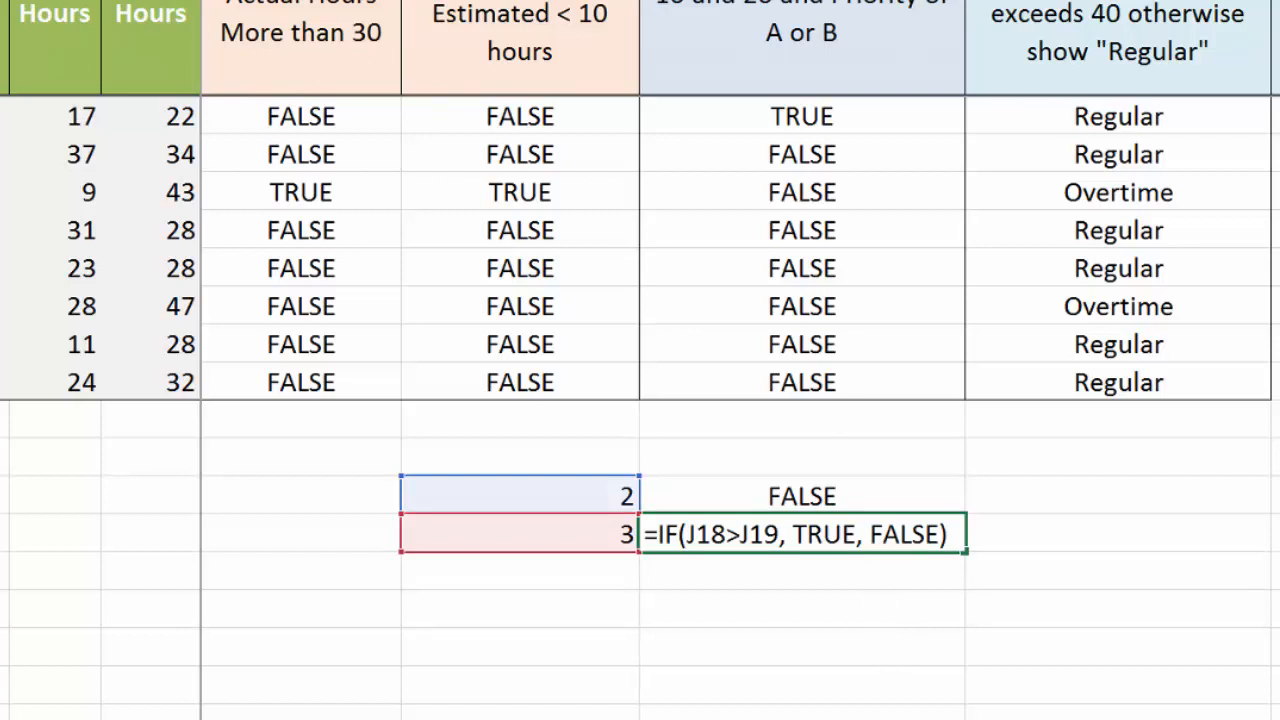
pyautogui.press('BackSpace')
pyautogui.press('BackSpace')
pyautogui.press('BackSpace')
pyautogui.press('BackSpace')
pyautogui.write('"Greater"')
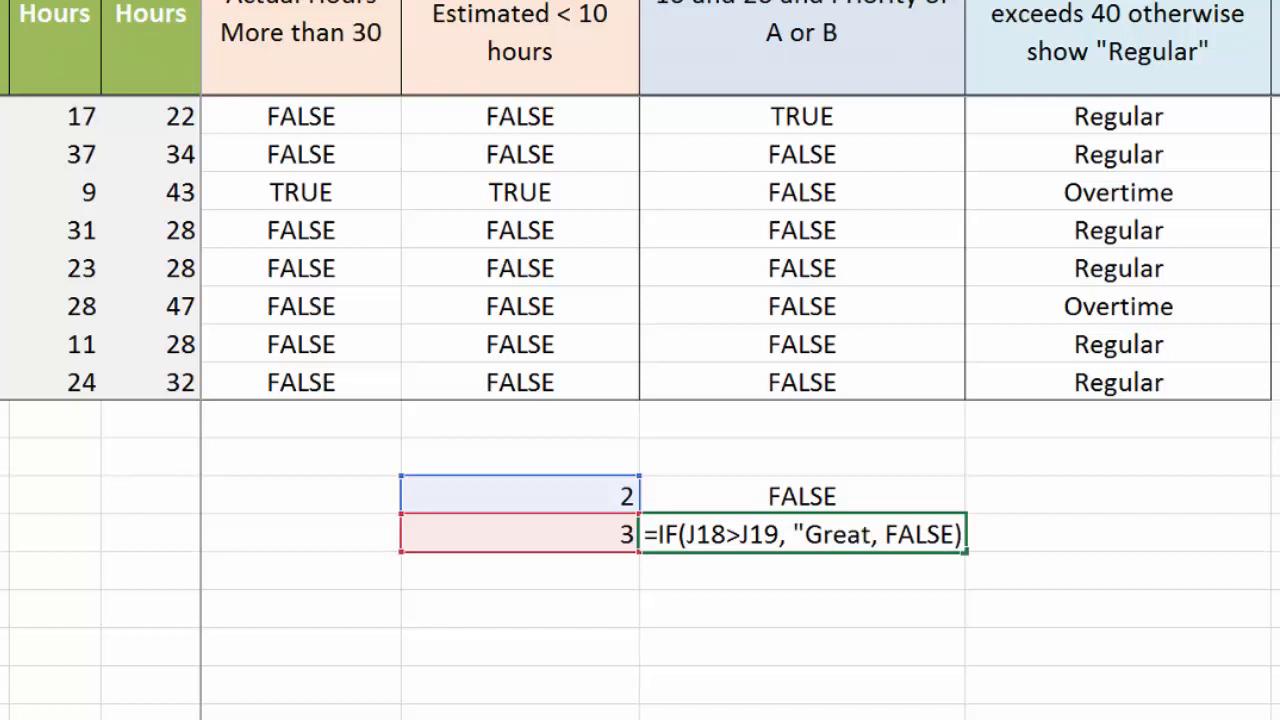
# Replace the value-if-false argument of the K19 IF formula with "Smaller" and commit the formula
pyautogui.press('Delete')
pyautogui.press('Delete')
pyautogui.press('Delete')
pyautogui.press('Delete')
pyautogui.press('Delete')
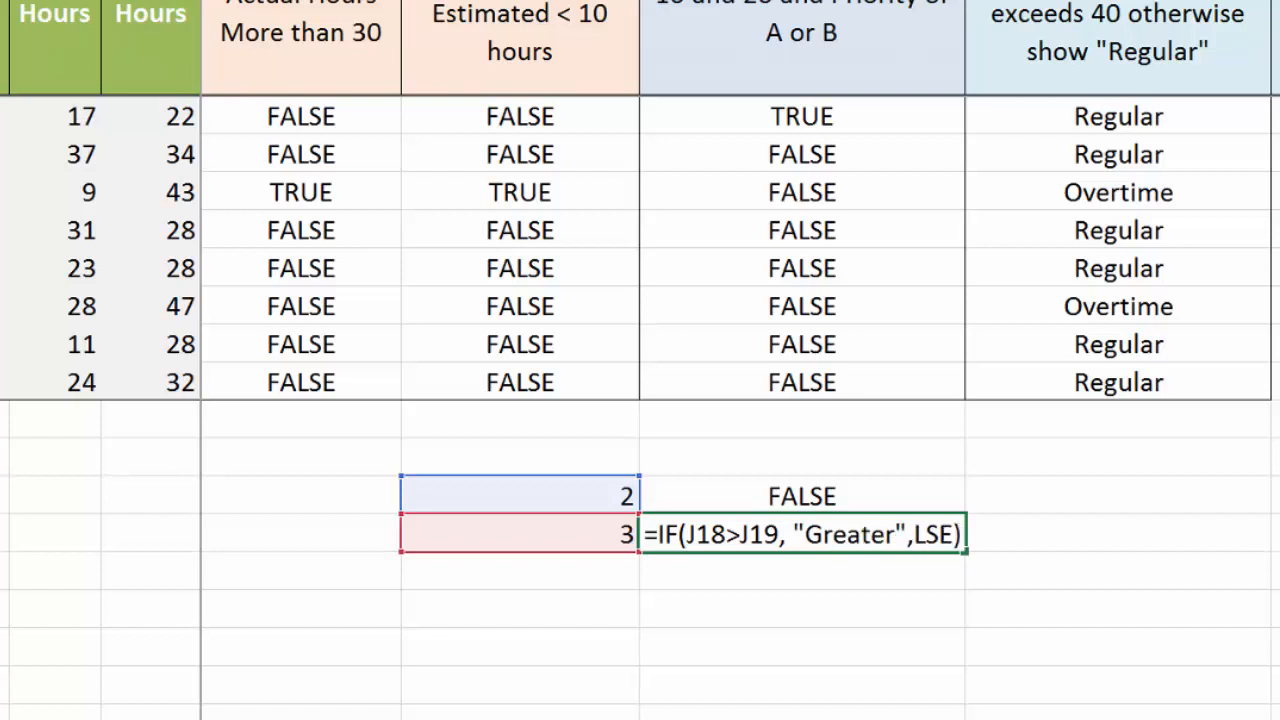
pyautogui.press('Delete')
pyautogui.write('"Smaller"')
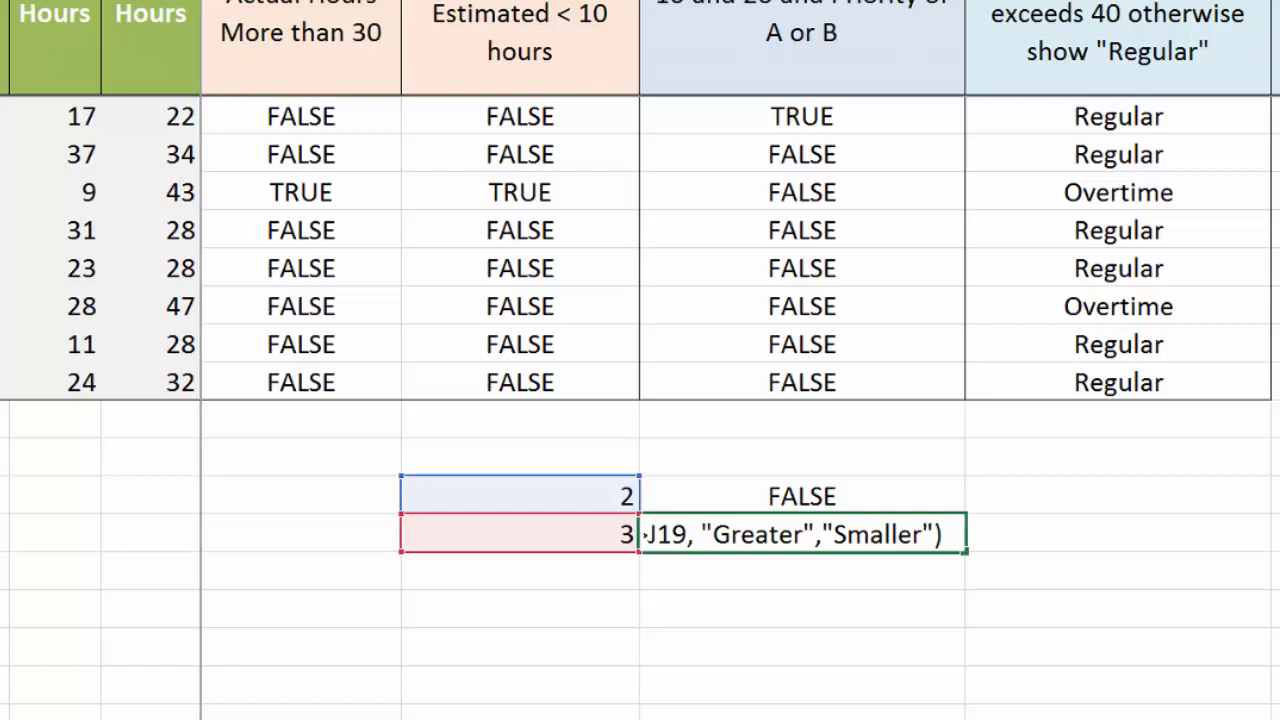
pyautogui.press('Return')
# Inspect the IF formula in K19 and the full comparison formula text in K18, ending on the empty cell K20
pyautogui.click(745, 538)
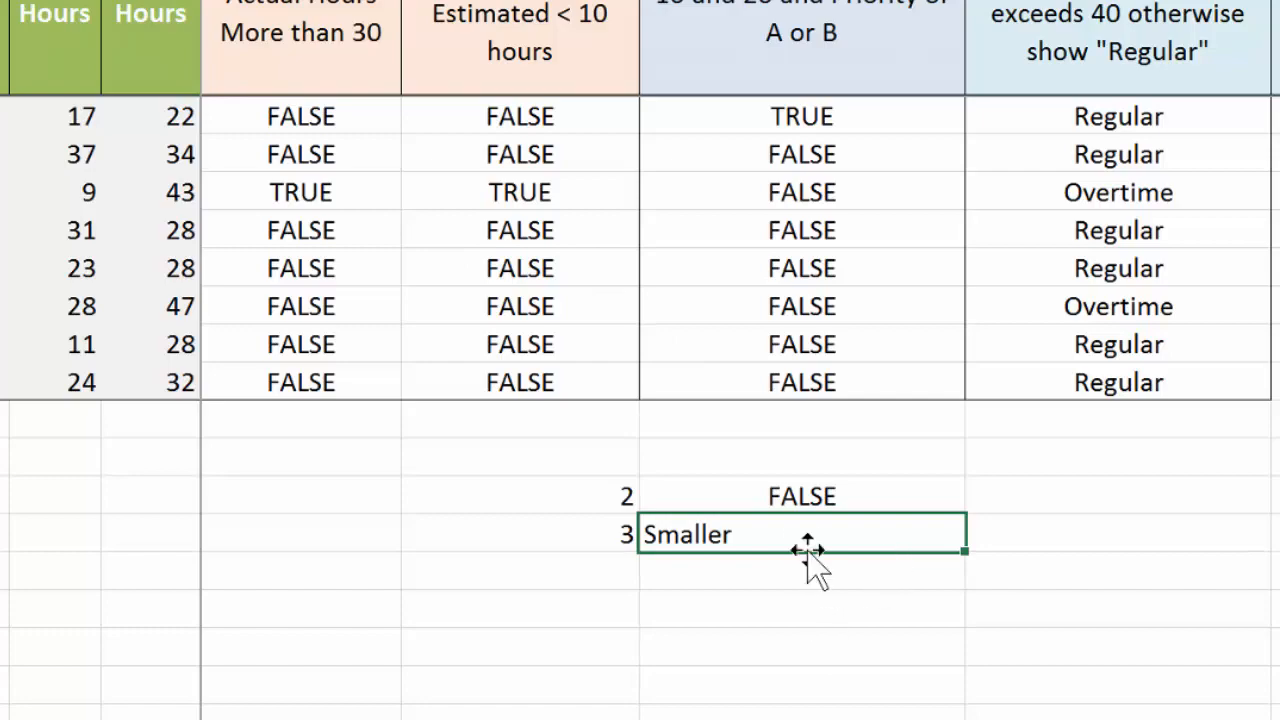
pyautogui.click(795, 496)
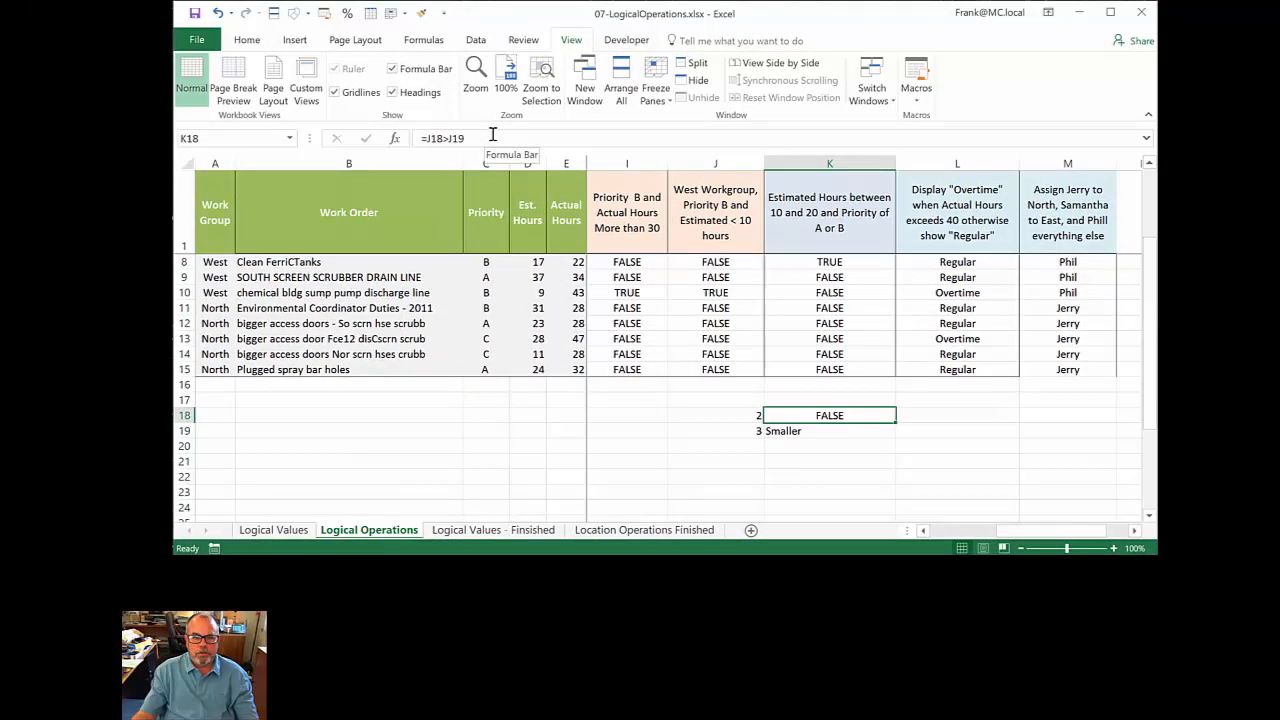
pyautogui.moveTo(494, 135); pyautogui.dragTo(405, 134)
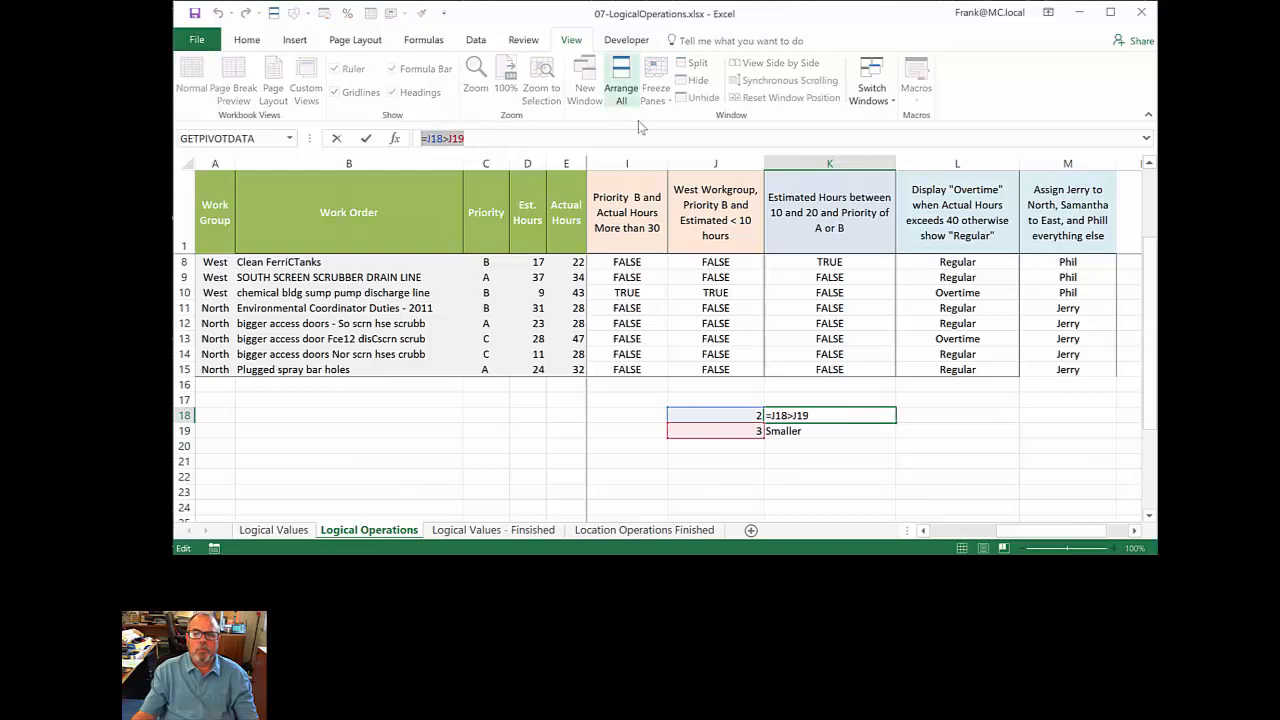
pyautogui.press('Escape')
pyautogui.press('Down')
pyautogui.press('Down')
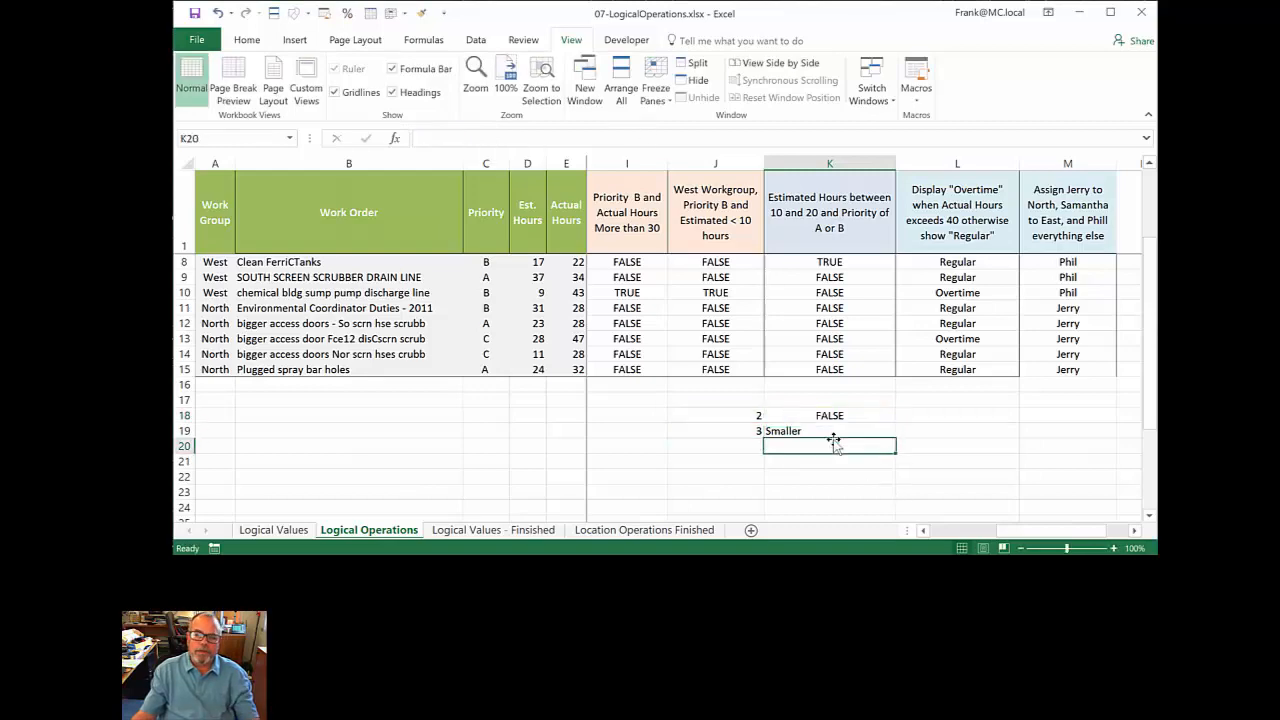